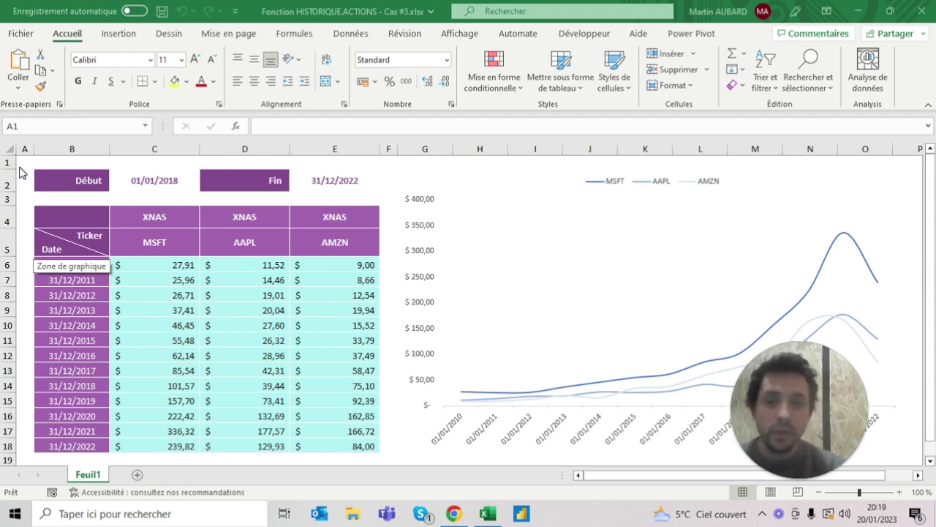
Delete the stock price line chart
{"action": "left_click", "coordinate": [21, 168]}
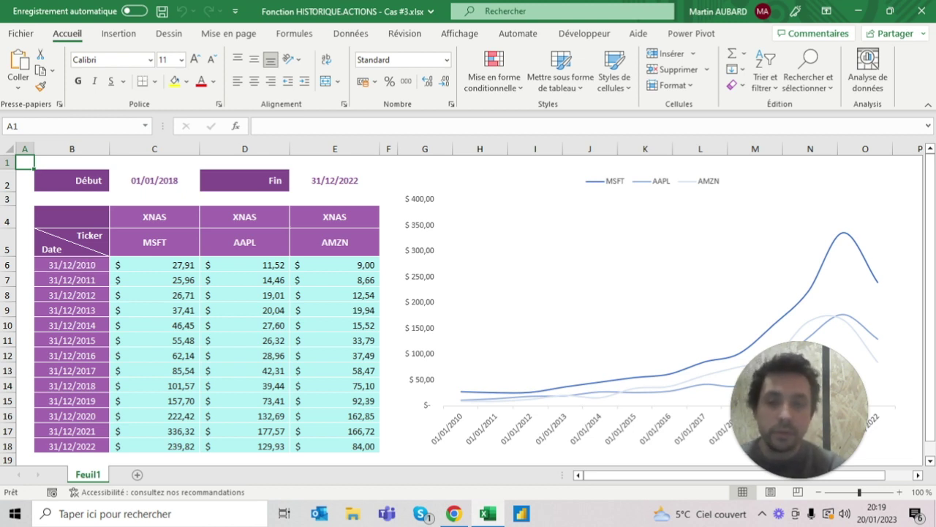
{"action": "left_click_drag", "start_coordinate": [819, 413], "coordinate": [557, 413]}
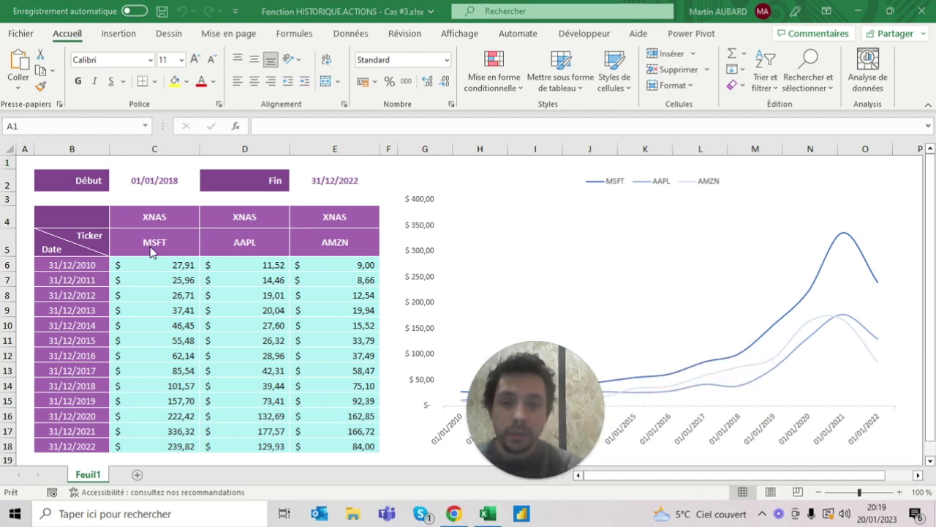
{"action": "left_click", "coordinate": [488, 513]}
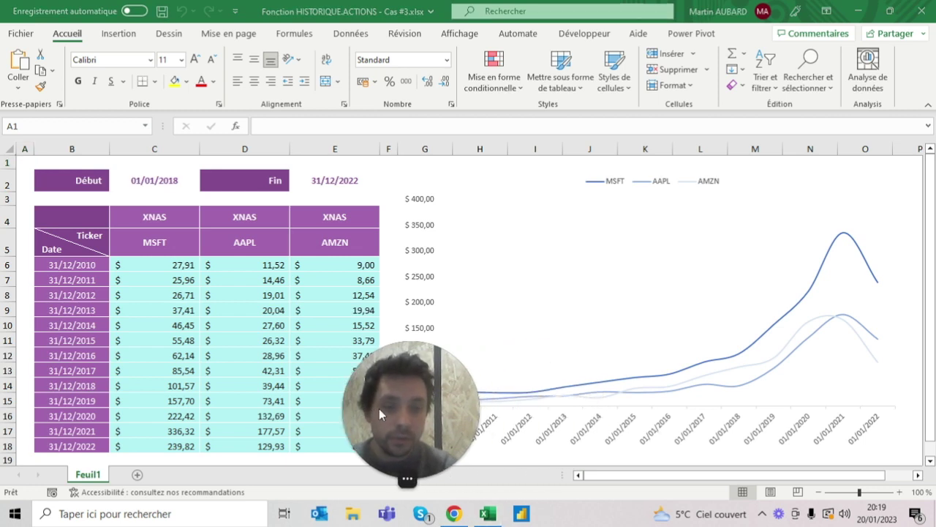
{"action": "mouse_move", "coordinate": [426, 400]}
{"action": "left_mouse_down"}
{"action": "mouse_move", "coordinate": [585, 393]}
{"action": "mouse_move", "coordinate": [752, 405]}
{"action": "left_mouse_up"}
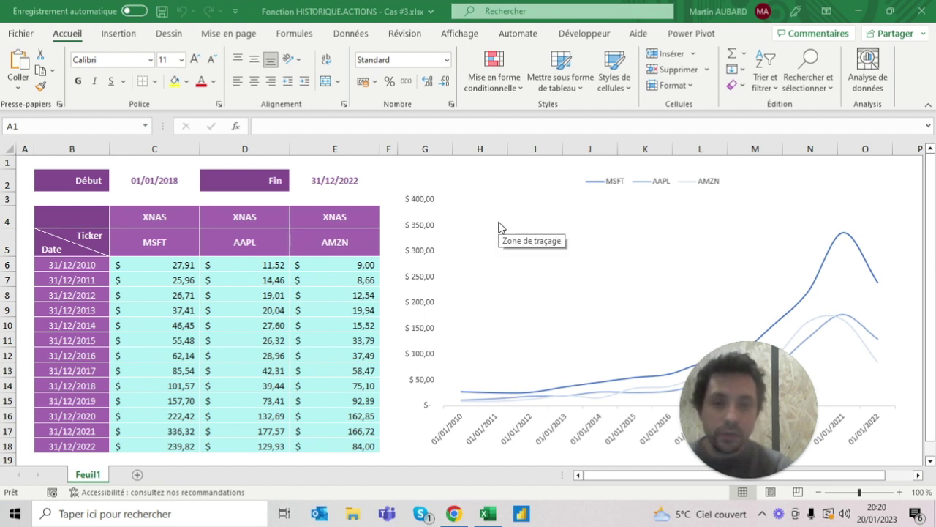
{"action": "left_click", "coordinate": [442, 187]}
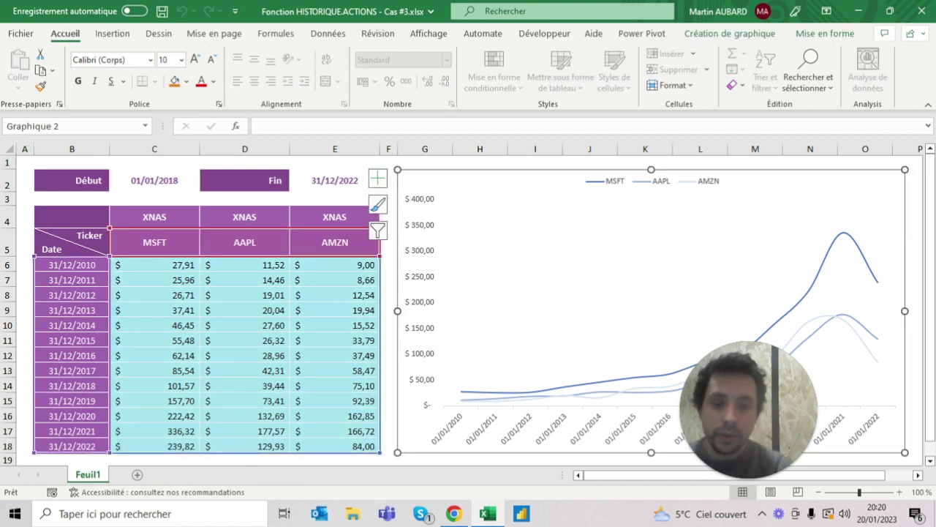
{"action": "key", "text": "Delete"}
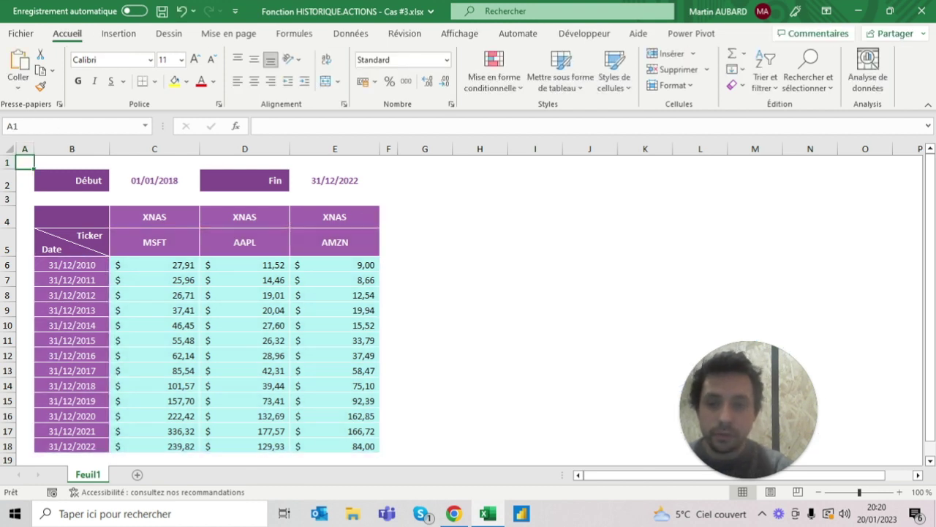
Remove the diagonal border from header cell B5 with No Border
{"action": "left_click", "coordinate": [72, 241]}
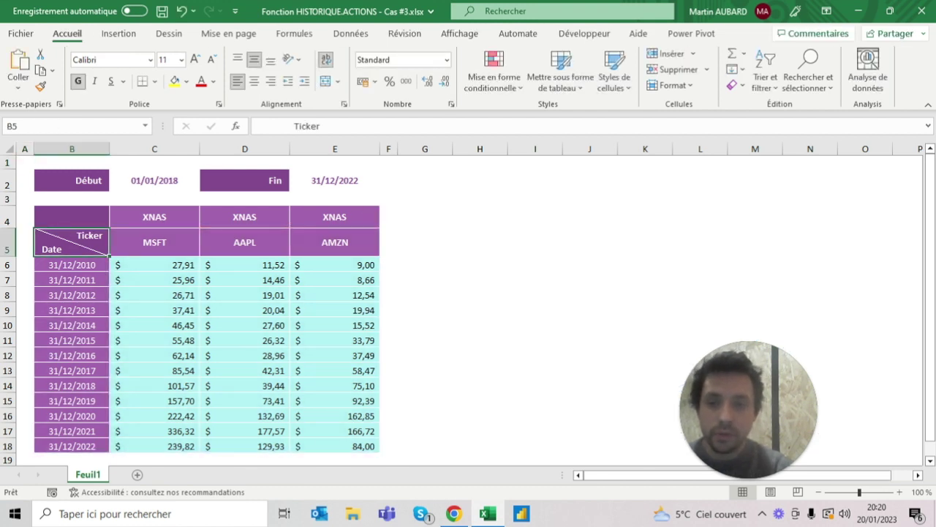
{"action": "left_click", "coordinate": [72, 217]}
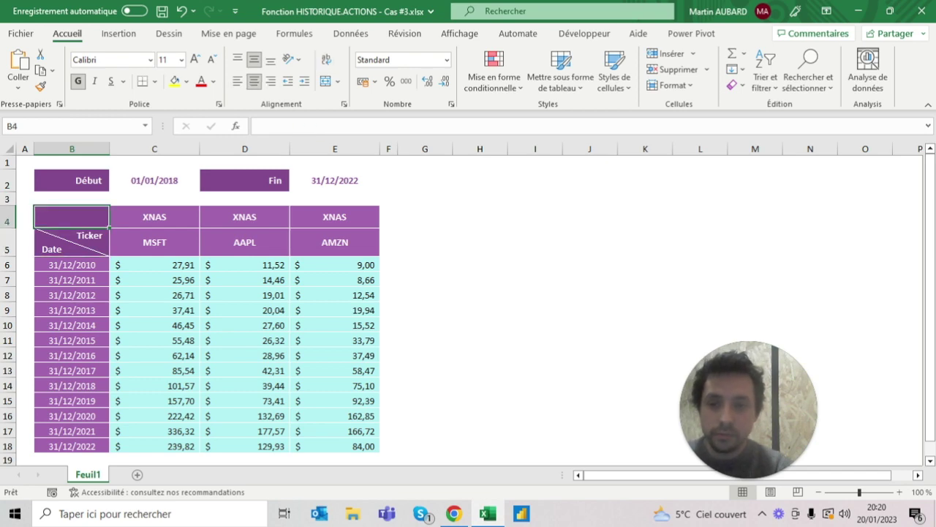
{"action": "left_click", "coordinate": [72, 241]}
{"action": "left_click", "coordinate": [72, 216]}
{"action": "left_click", "coordinate": [72, 241]}
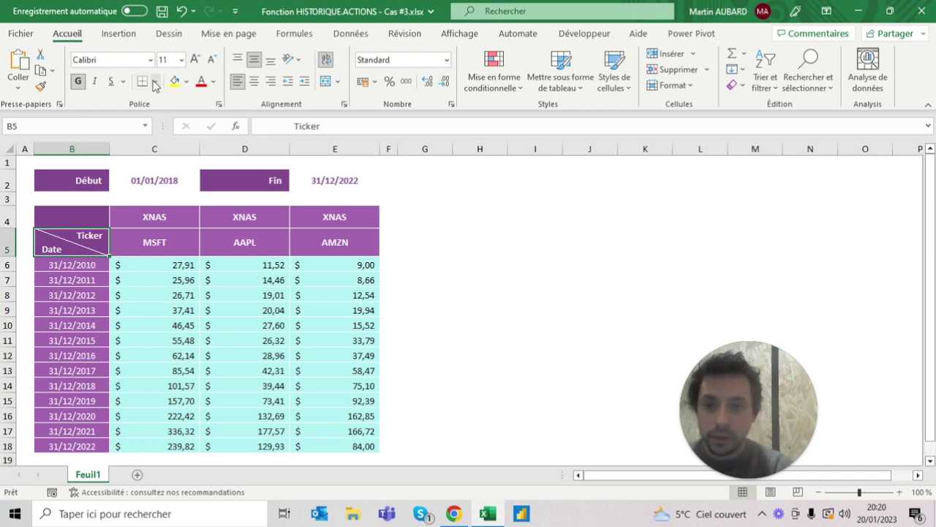
{"action": "left_click", "coordinate": [156, 82]}
{"action": "left_click", "coordinate": [172, 198]}
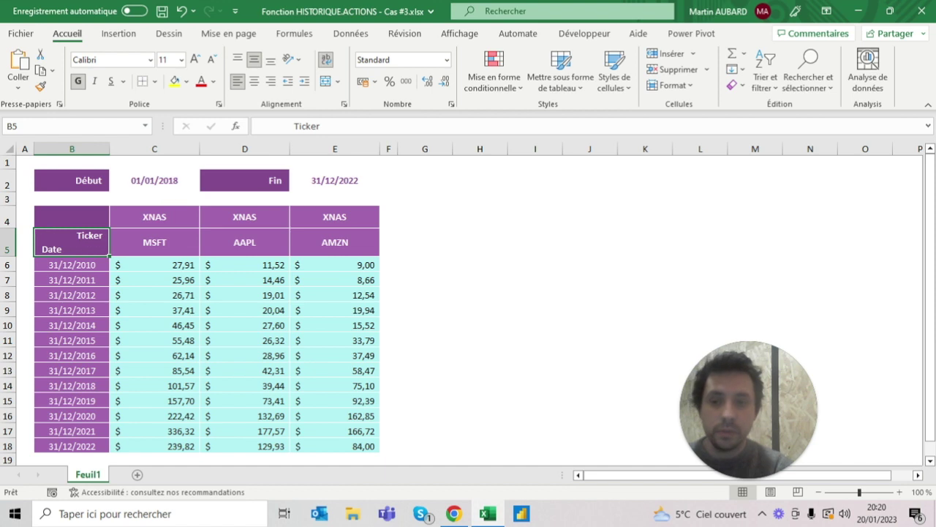
Clear the date formula in B6 and the price formulas in C6:E18
{"action": "left_click", "coordinate": [72, 264]}
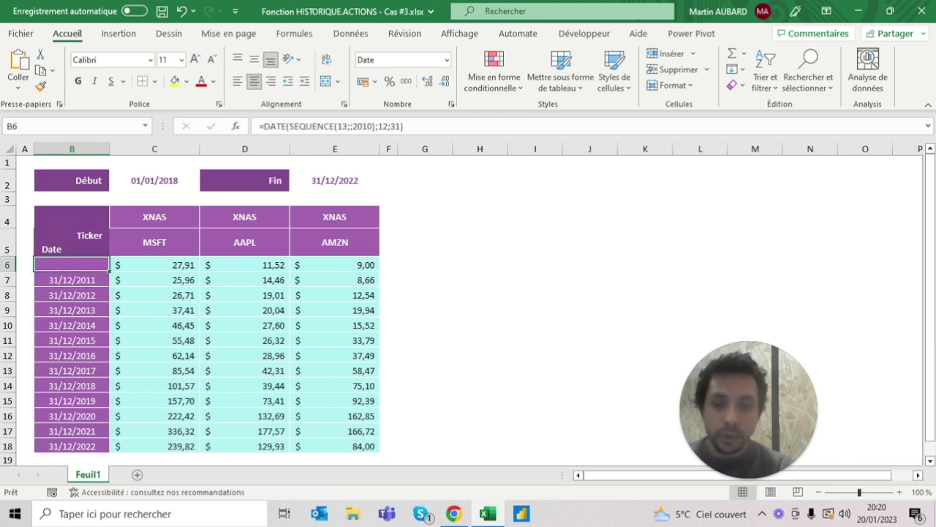
{"action": "key", "text": "Delete"}
{"action": "left_click", "coordinate": [154, 264]}
{"action": "key", "text": "Delete"}
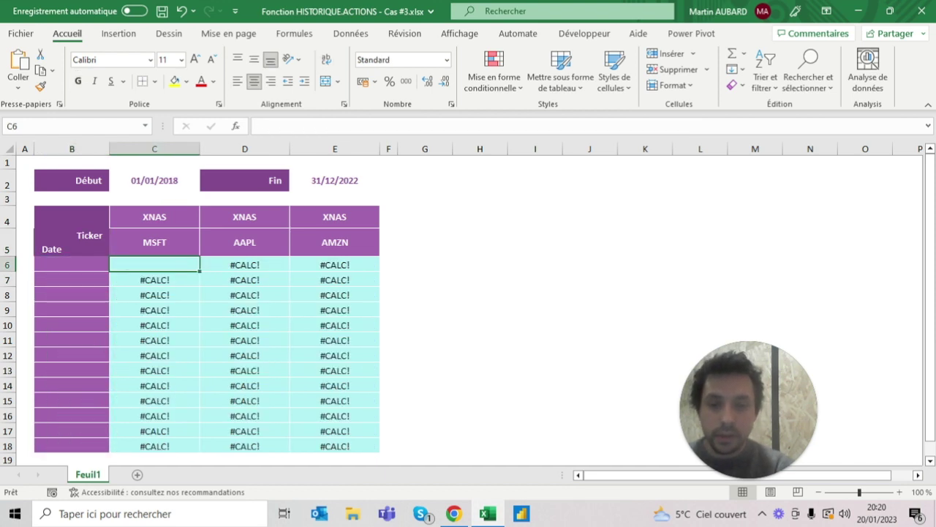
{"action": "left_click_drag", "start_coordinate": [155, 264], "coordinate": [387, 450]}
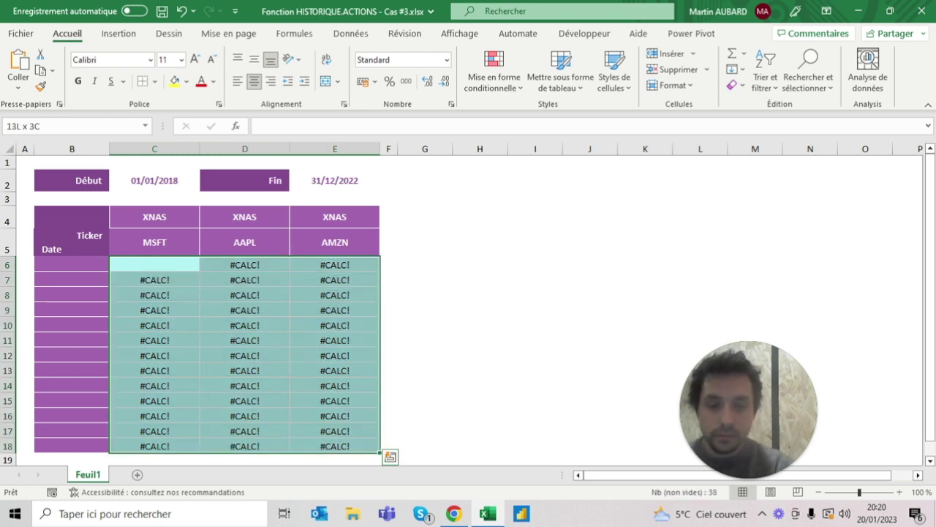
{"action": "key", "text": "Delete"}
{"action": "left_click", "coordinate": [24, 162]}
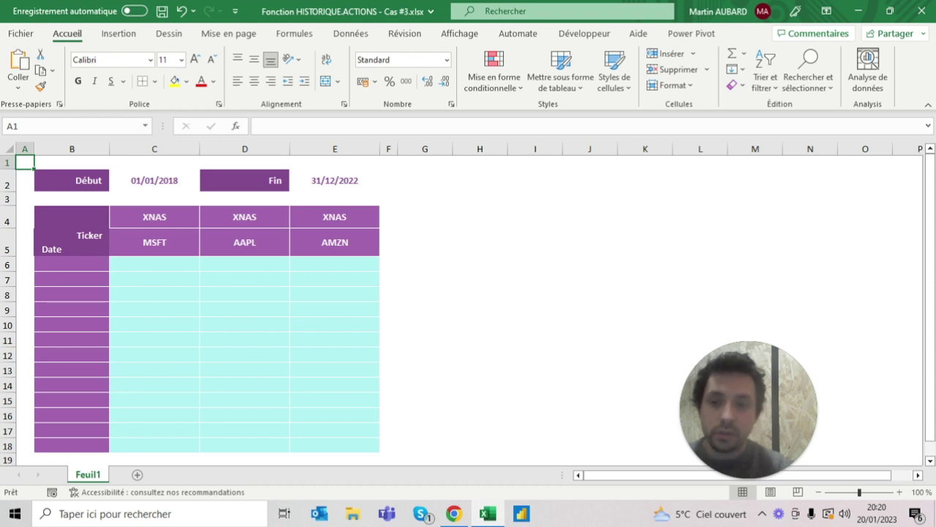
{"action": "left_click", "coordinate": [71, 245]}
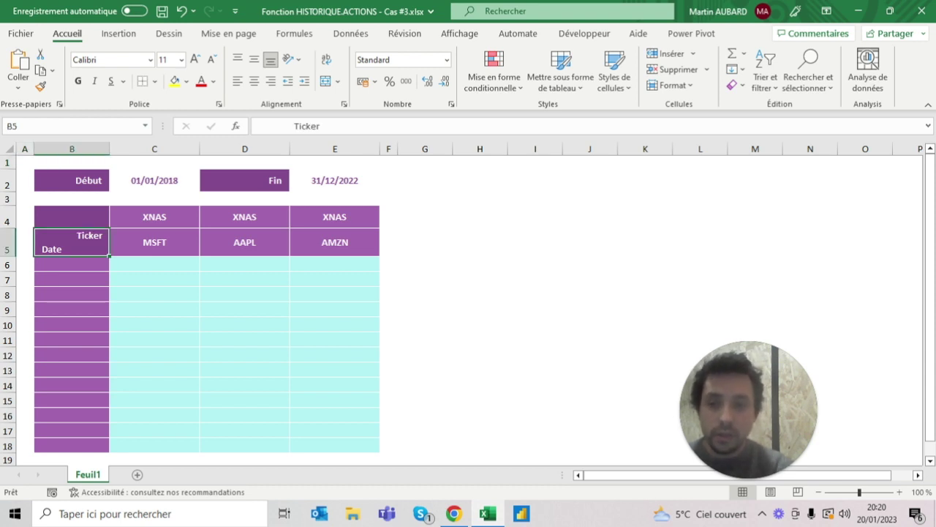
Delete the leading spaces before 'Ticker' in header cell B5
{"action": "left_click", "coordinate": [155, 82]}
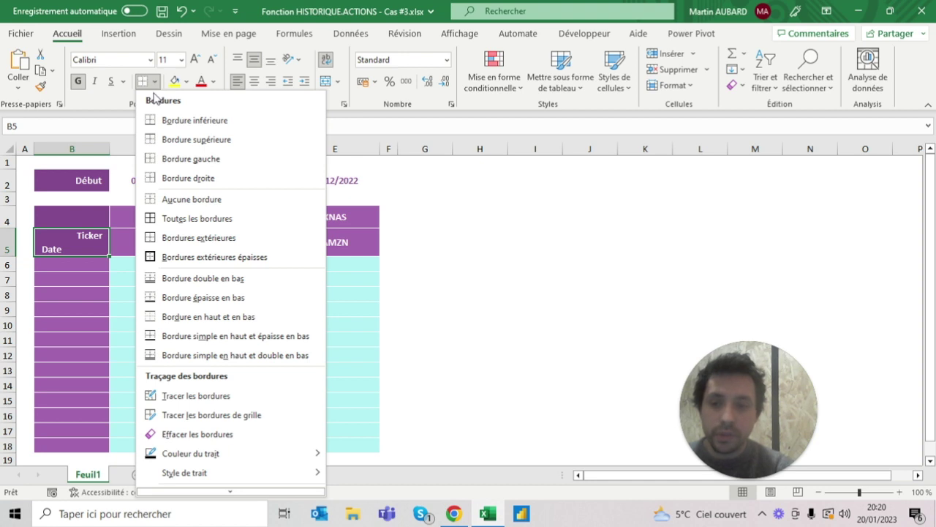
{"action": "left_click", "coordinate": [87, 267]}
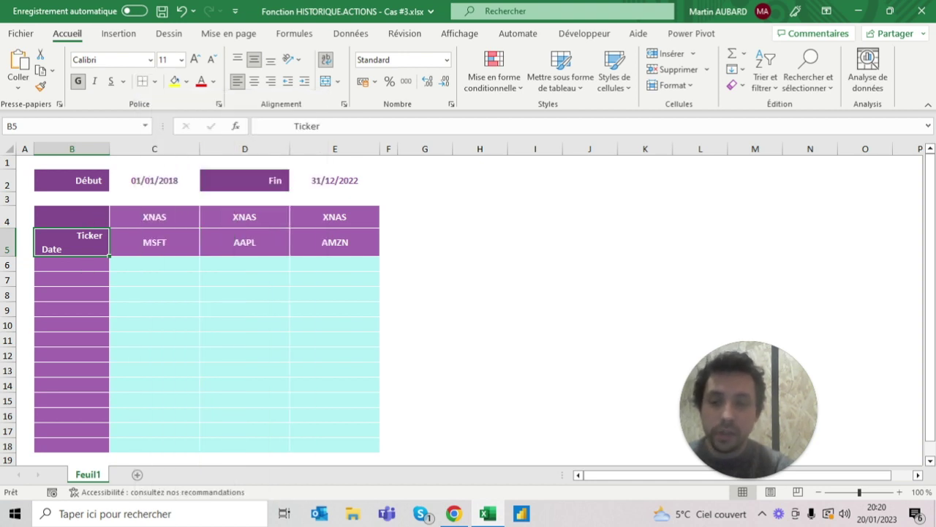
{"action": "left_click_drag", "start_coordinate": [72, 265], "coordinate": [72, 399]}
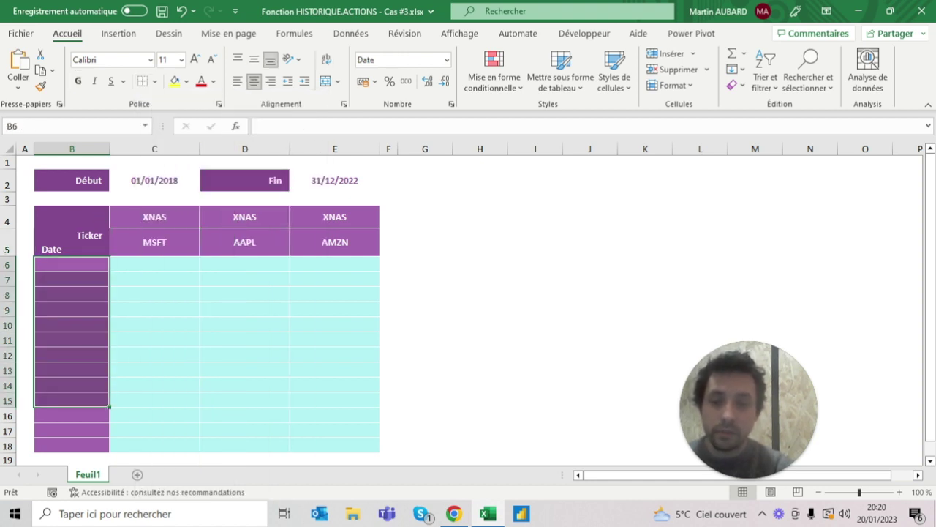
{"action": "left_click_drag", "start_coordinate": [154, 242], "coordinate": [335, 242]}
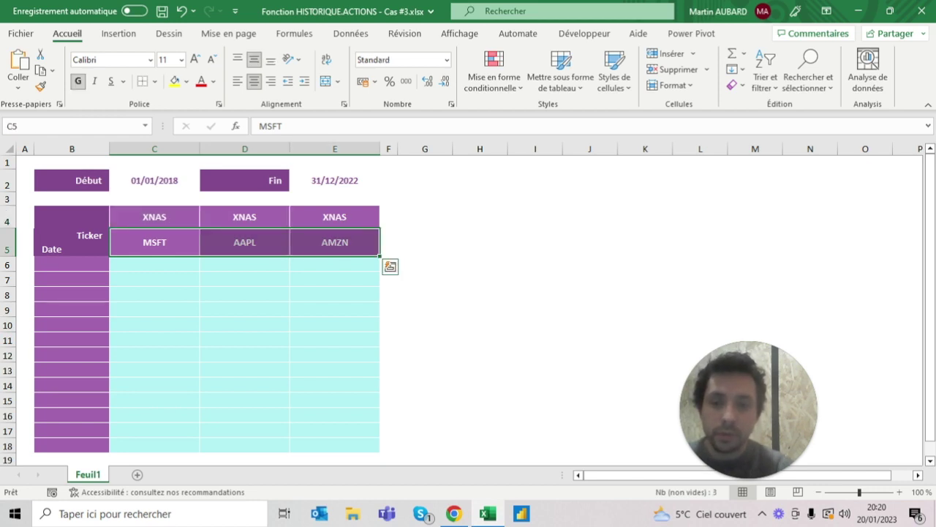
{"action": "left_click", "coordinate": [72, 241]}
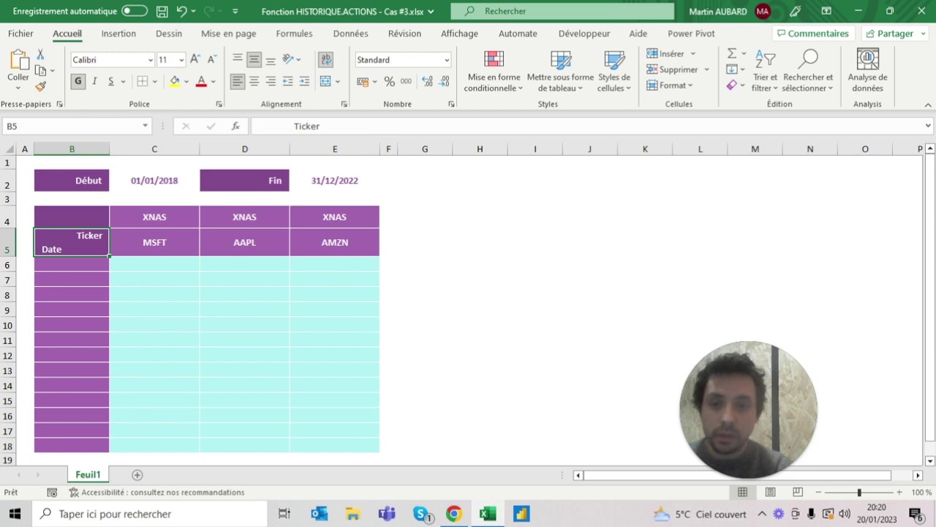
{"action": "left_click", "coordinate": [293, 126]}
{"action": "key", "text": "BackSpace"}
{"action": "key", "text": "BackSpace"}
{"action": "key", "text": "BackSpace"}
{"action": "key", "text": "BackSpace"}
{"action": "key", "text": "BackSpace"}
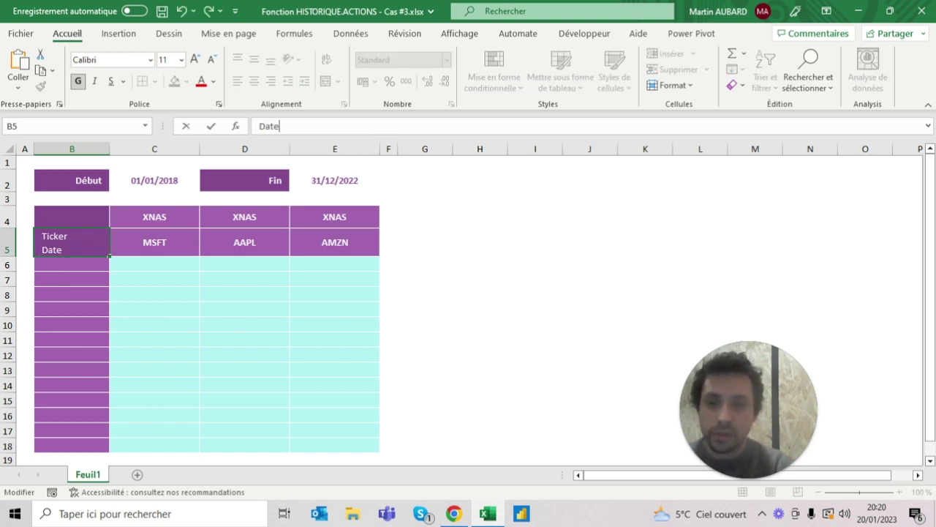
Clear B5 and retype its header as 'Ticker Date'
{"action": "key", "text": "Escape"}
{"action": "key", "text": "Delete"}
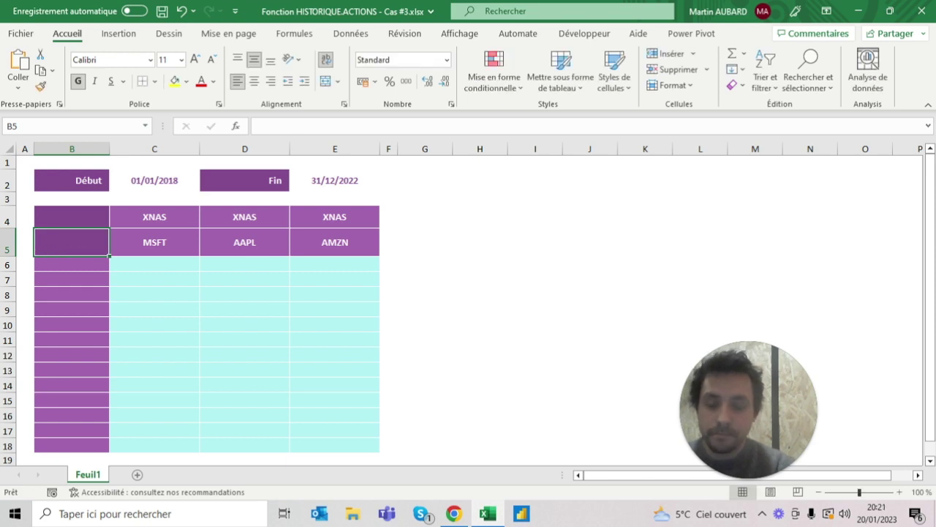
{"action": "type", "text": "T"}
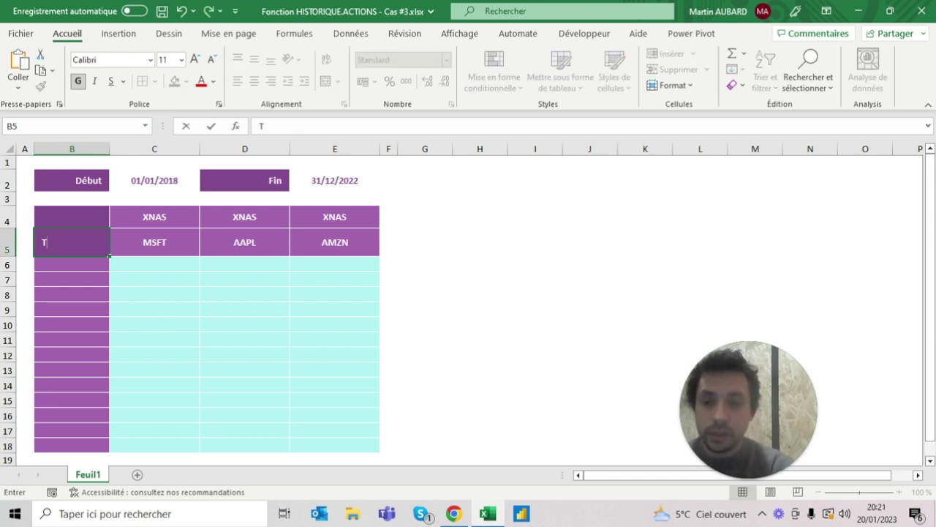
{"action": "type", "text": "icker Date"}
{"action": "key", "text": "Return"}
{"action": "key", "text": "Return"}
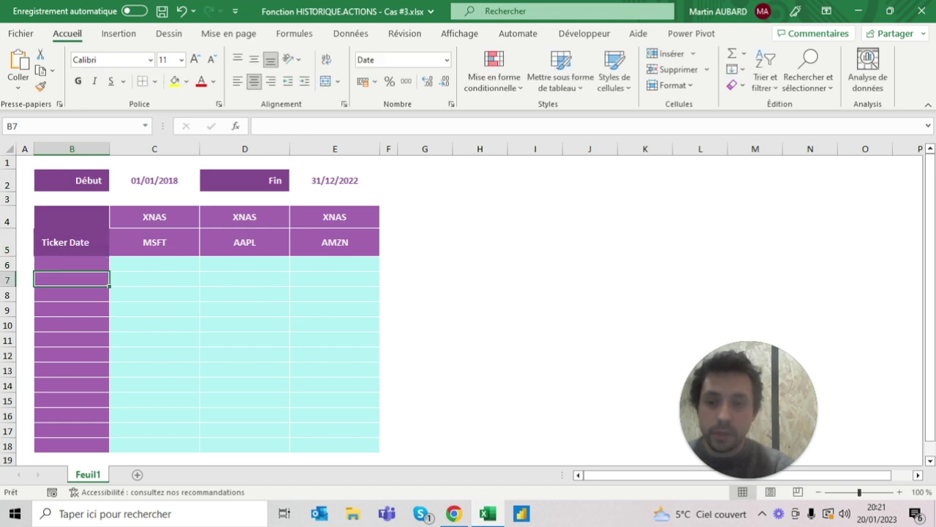
Apply All Borders to header cell B5
{"action": "left_click", "coordinate": [71, 242]}
{"action": "left_click", "coordinate": [154, 81]}
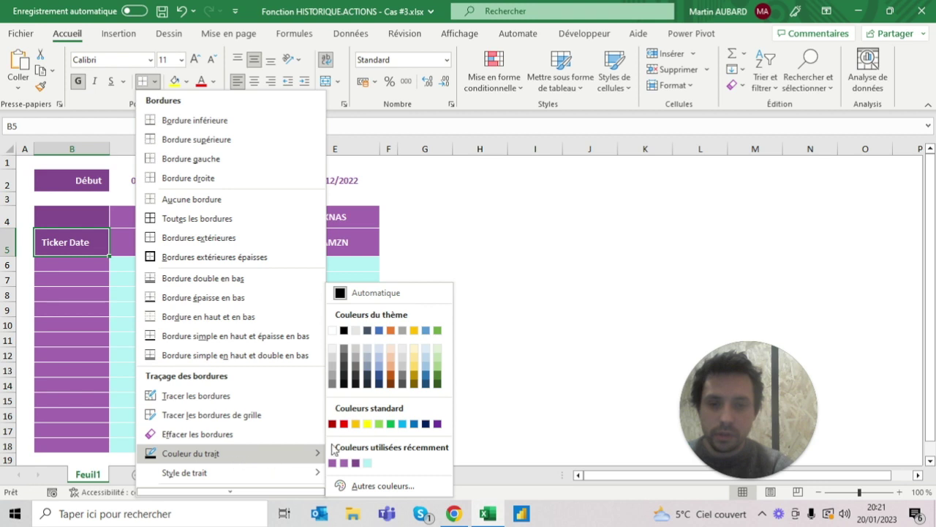
{"action": "left_click", "coordinate": [172, 137]}
{"action": "left_click", "coordinate": [155, 81]}
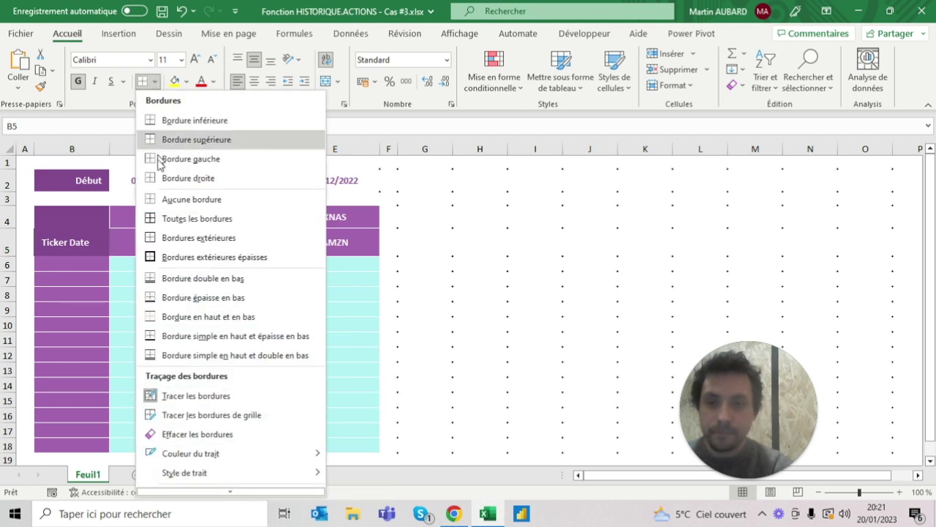
{"action": "left_click", "coordinate": [164, 219]}
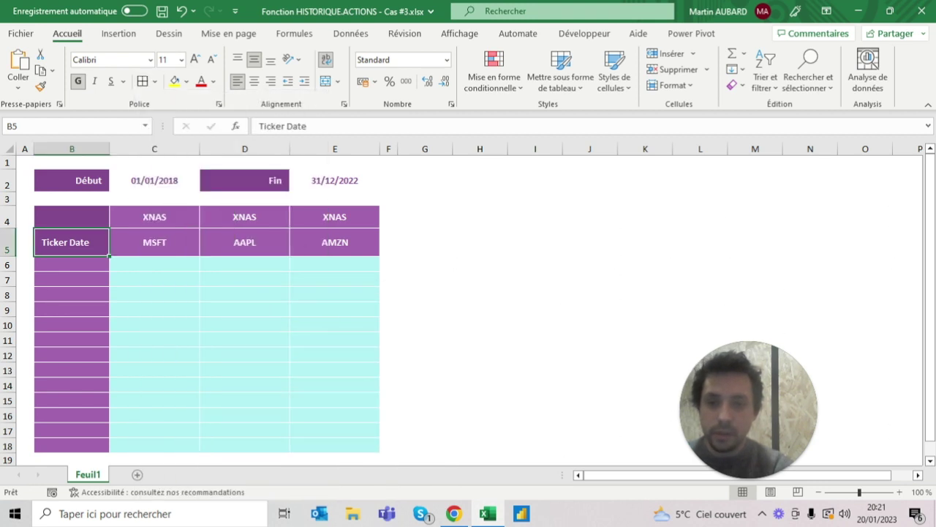
Put Date on a second line in B5 and add spaces before Ticker
{"action": "left_click", "coordinate": [72, 216]}
{"action": "left_click", "coordinate": [72, 242]}
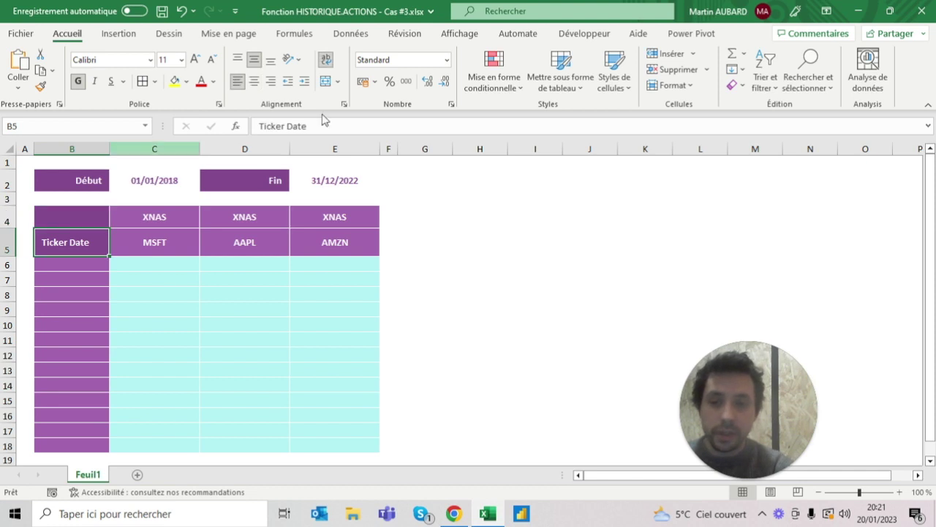
{"action": "left_click", "coordinate": [290, 126]}
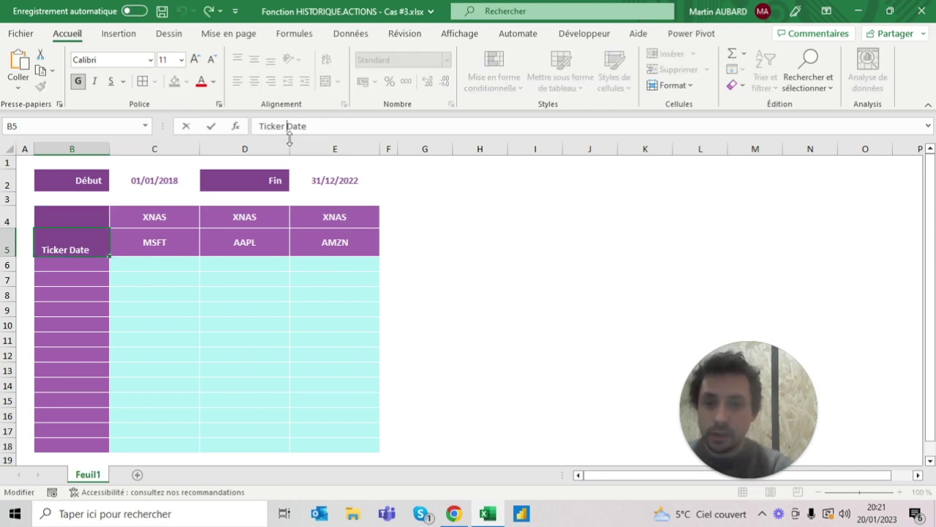
{"action": "key", "text": "alt+Return"}
{"action": "key", "text": "ctrl+Return"}
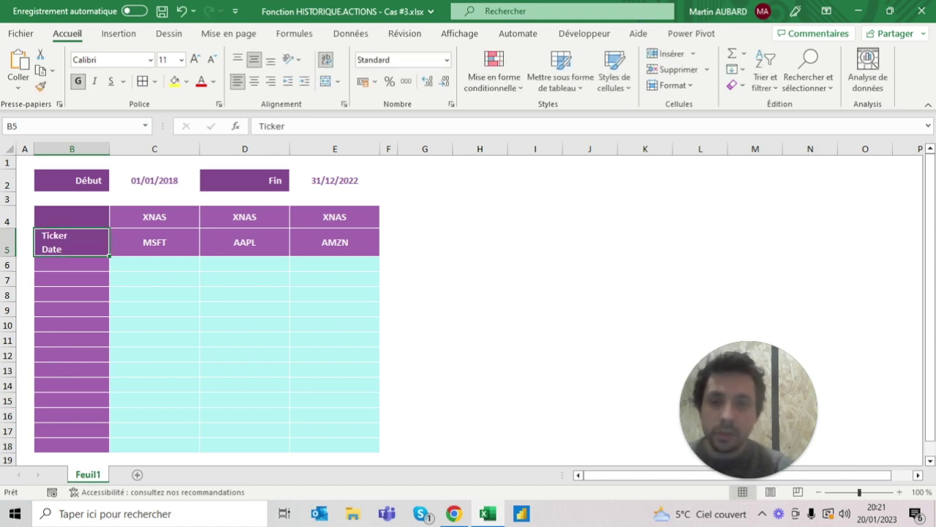
{"action": "left_click", "coordinate": [260, 126]}
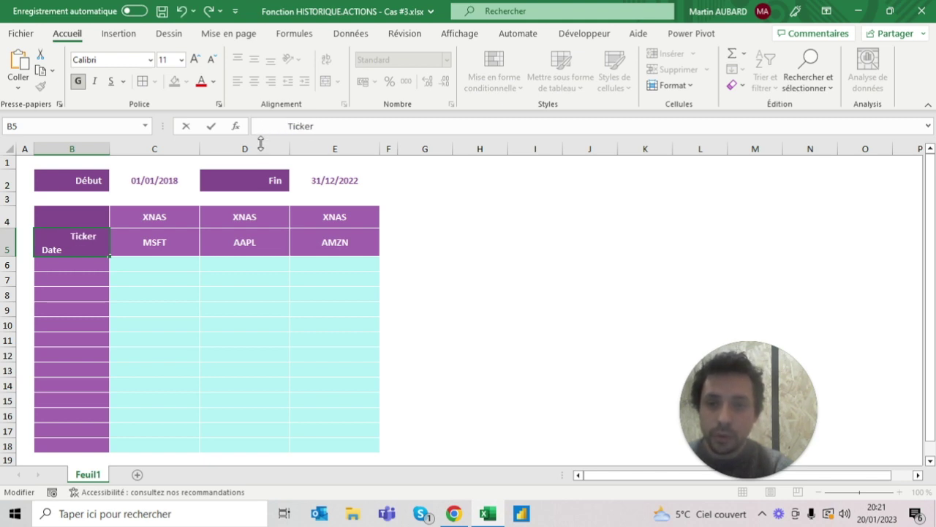
Confirm B5's two-line Ticker/Date header after removing a leading space before Ticker
{"action": "left_click_drag", "start_coordinate": [259, 136], "coordinate": [258, 153]}
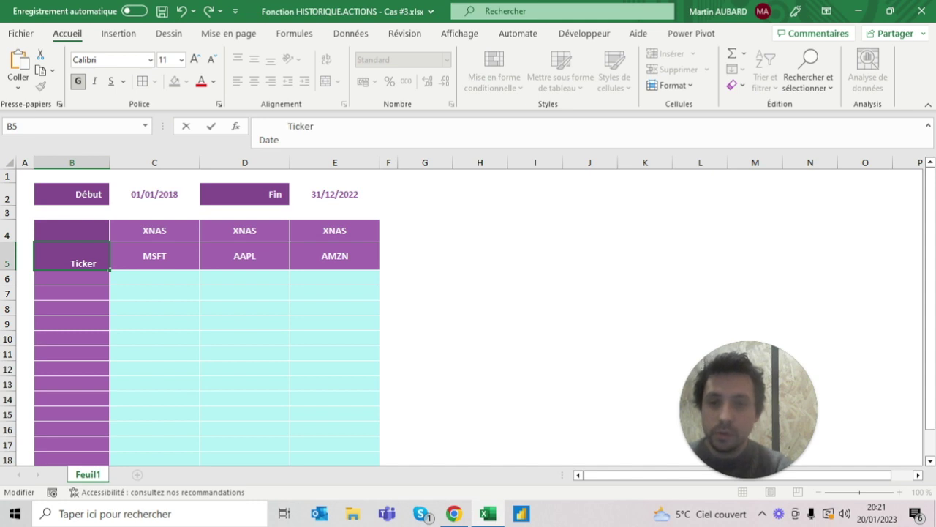
{"action": "key", "text": "ctrl+Return"}
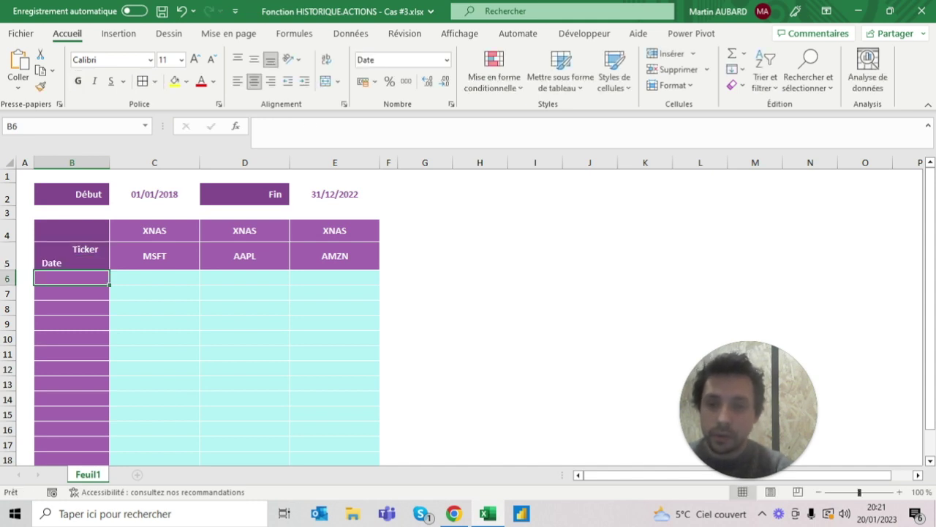
{"action": "key", "text": "F2"}
{"action": "key", "text": "Return"}
{"action": "key", "text": "F2"}
{"action": "key", "text": "shift+Return"}
{"action": "key", "text": "F2"}
{"action": "key", "text": "Return"}
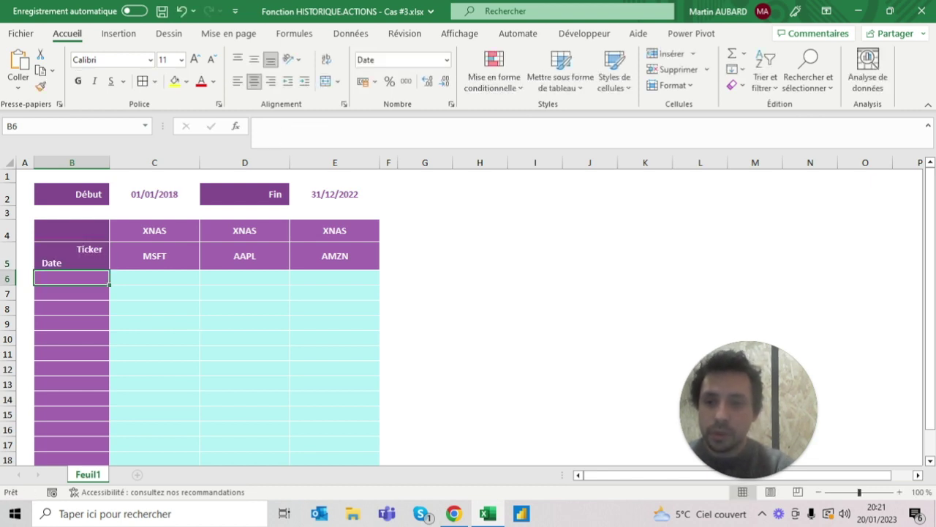
{"action": "left_click", "coordinate": [72, 255]}
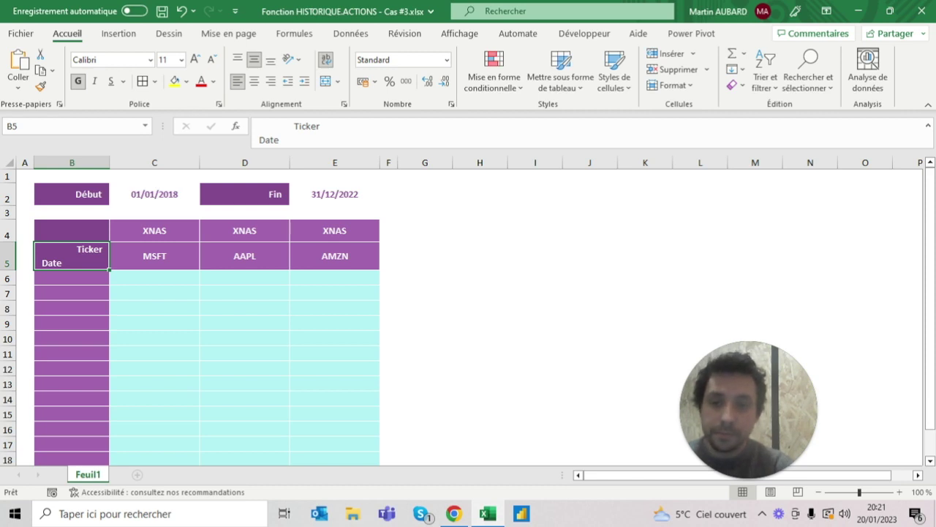
{"action": "key", "text": "F2"}
{"action": "key", "text": "BackSpace"}
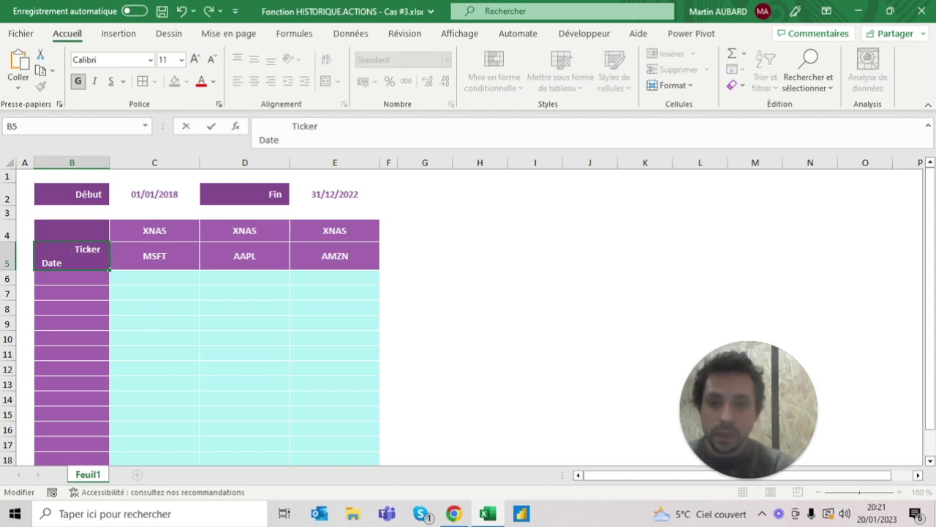
{"action": "key", "text": "Return"}
Bring up the Format Cells border settings for header cell B5 with Ctrl+1
{"action": "left_click", "coordinate": [71, 255]}
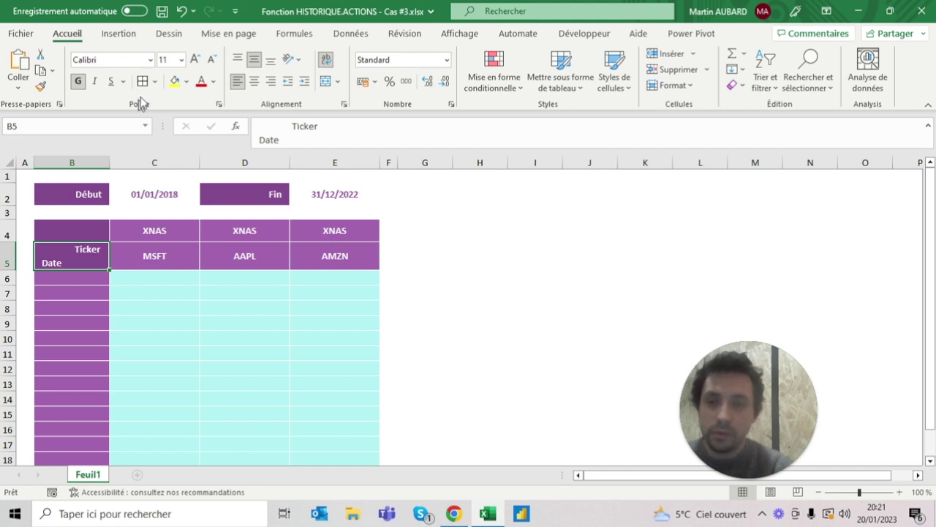
{"action": "left_click", "coordinate": [154, 81]}
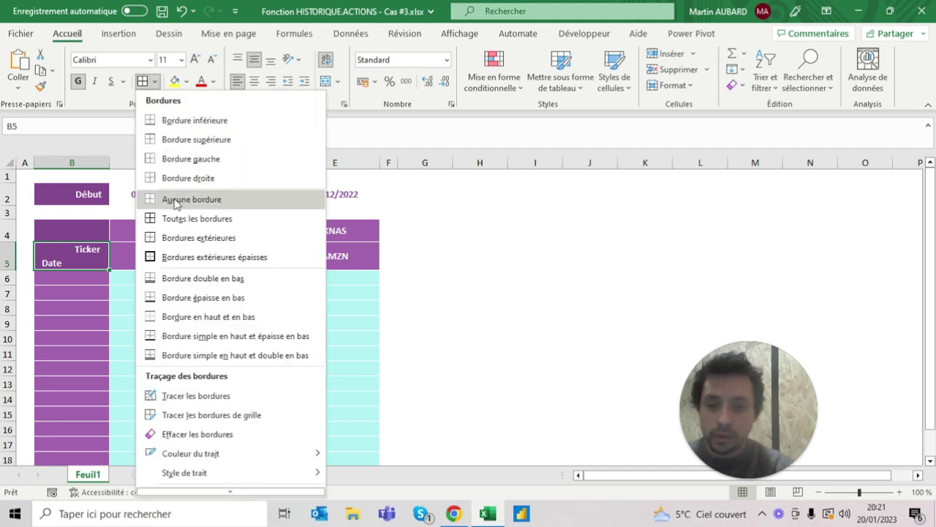
{"action": "scroll", "coordinate": [204, 402], "scroll_direction": "down", "scroll_amount": 1}
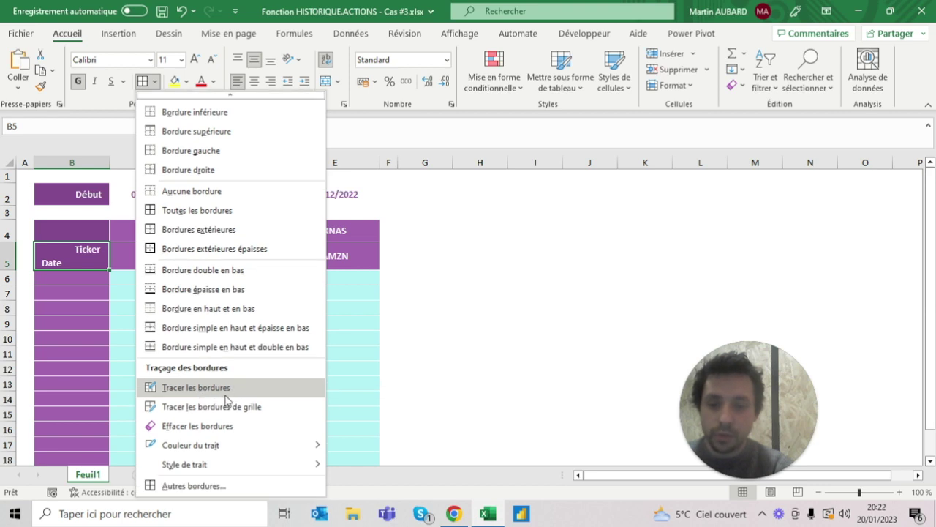
{"action": "left_click", "coordinate": [198, 496]}
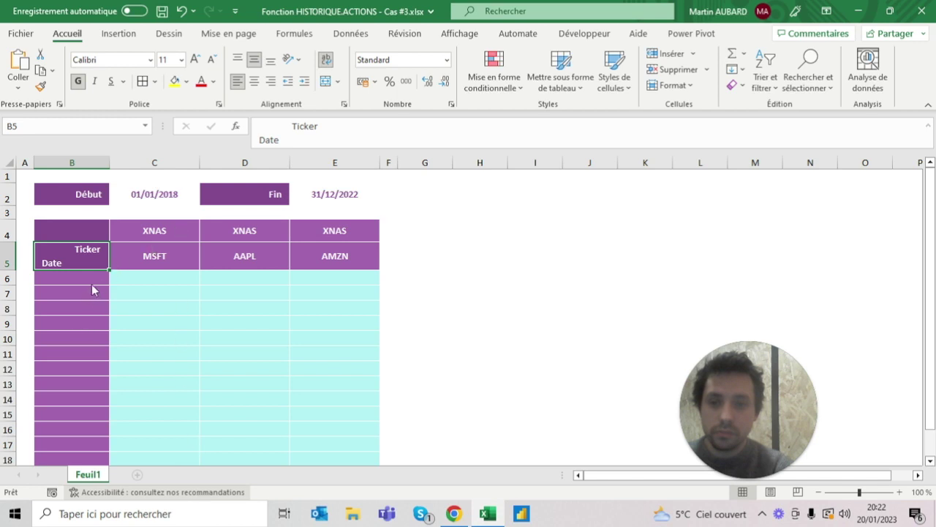
{"action": "key", "text": "ctrl+1"}
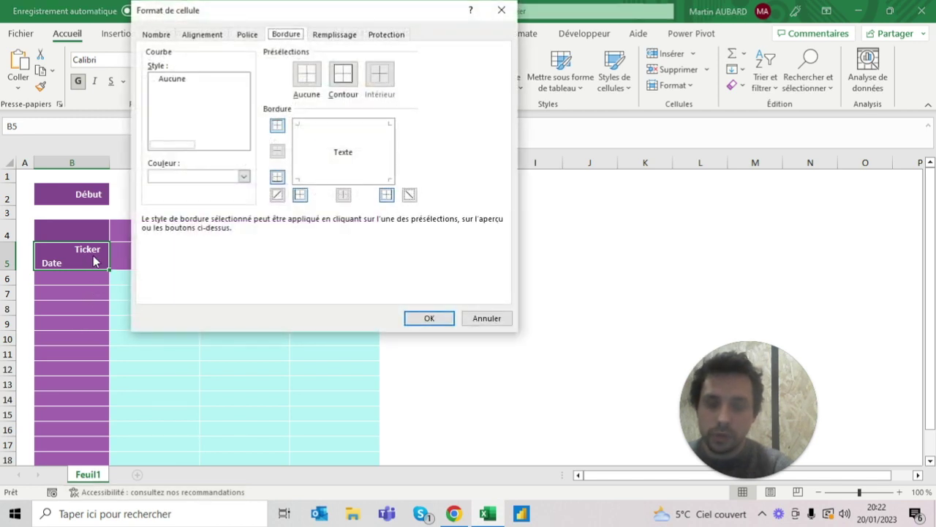
On the Bordure tab, try white and blue border colours and a double-line style
{"action": "left_click_drag", "start_coordinate": [285, 10], "coordinate": [336, 35]}
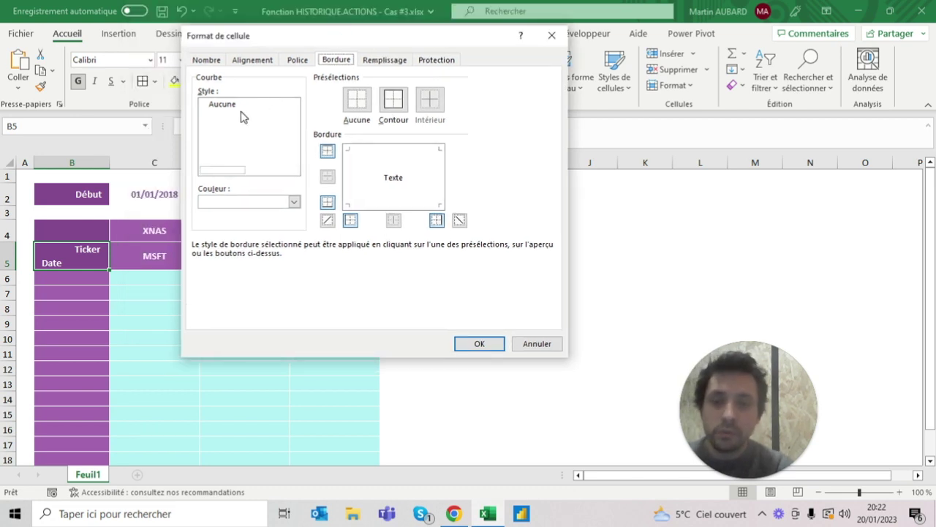
{"action": "left_click", "coordinate": [230, 203]}
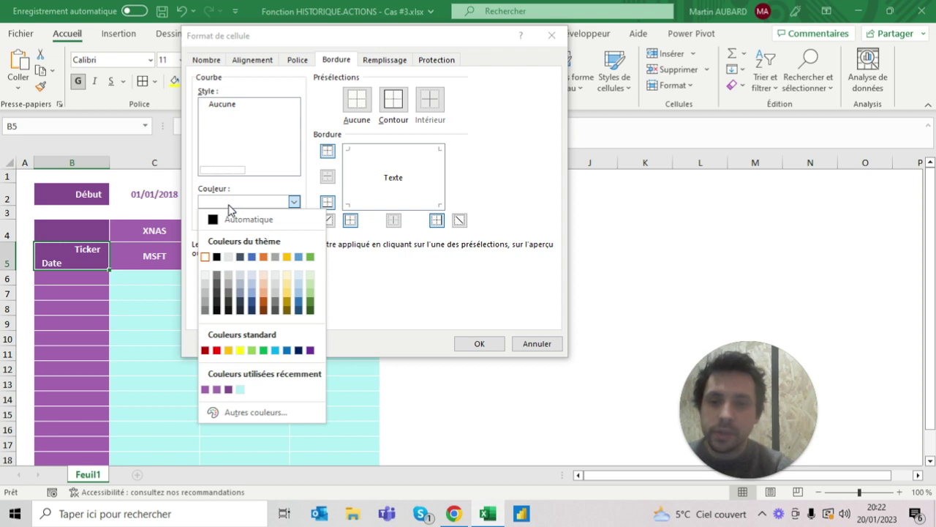
{"action": "left_click", "coordinate": [229, 205]}
{"action": "left_click", "coordinate": [228, 206]}
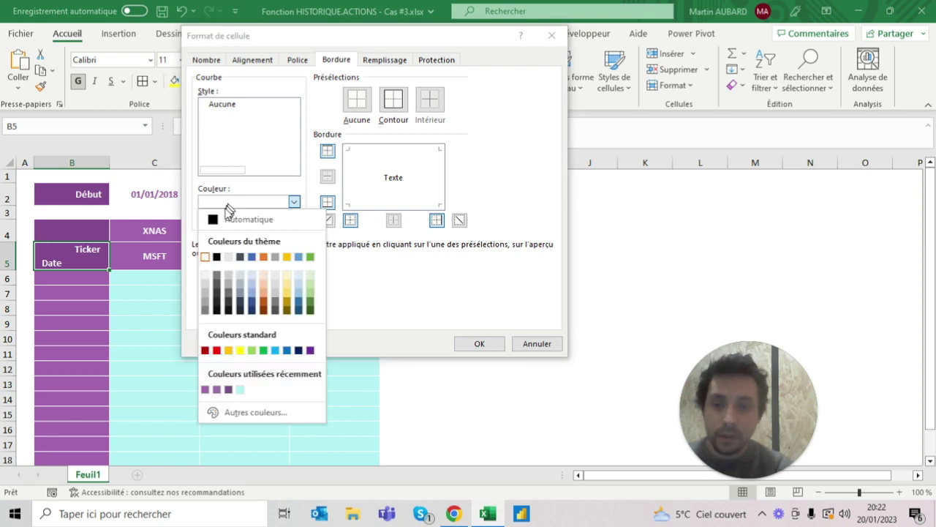
{"action": "left_click", "coordinate": [205, 259]}
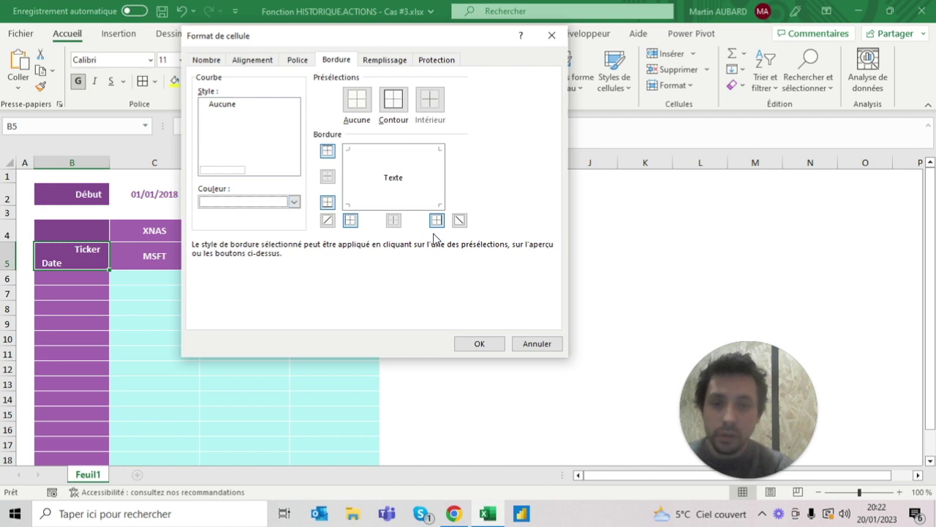
{"action": "left_click", "coordinate": [257, 205]}
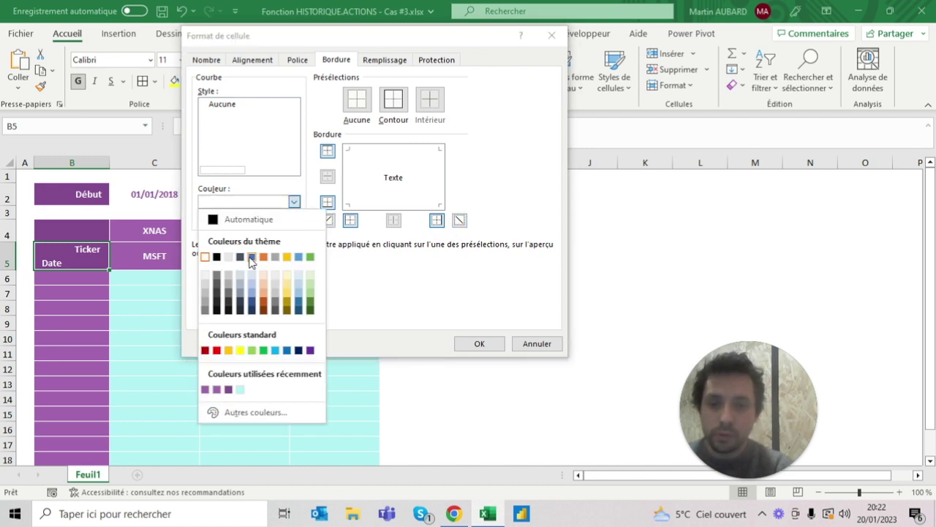
{"action": "left_click", "coordinate": [251, 257]}
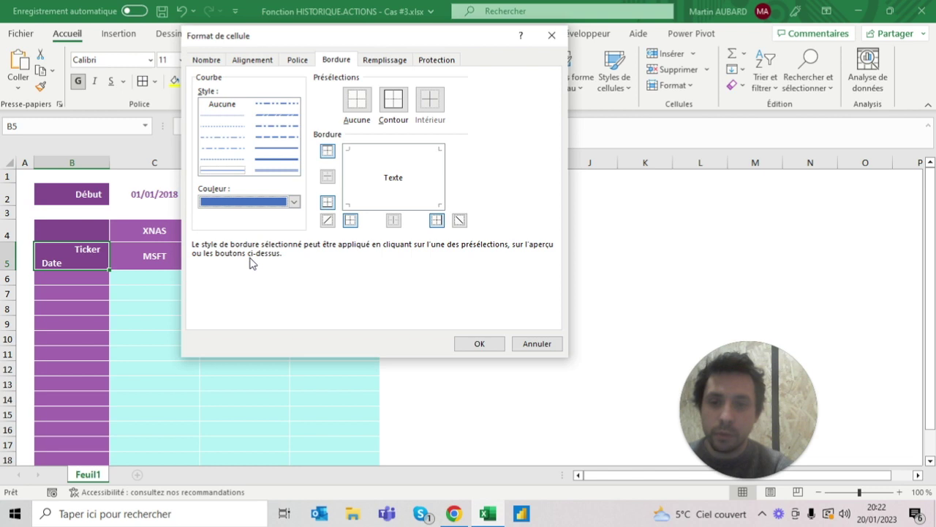
{"action": "left_click", "coordinate": [224, 172]}
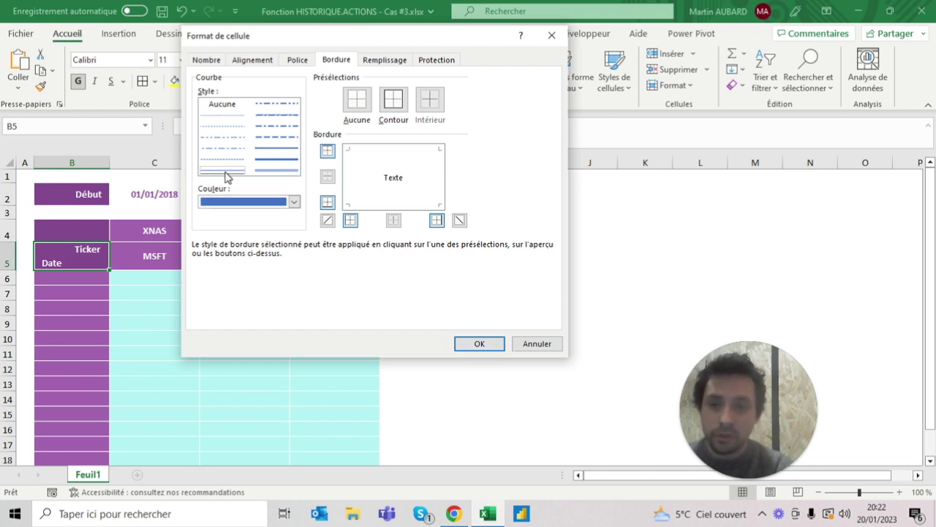
Apply a white top-left to bottom-right diagonal border to B5 and confirm
{"action": "left_click", "coordinate": [459, 221]}
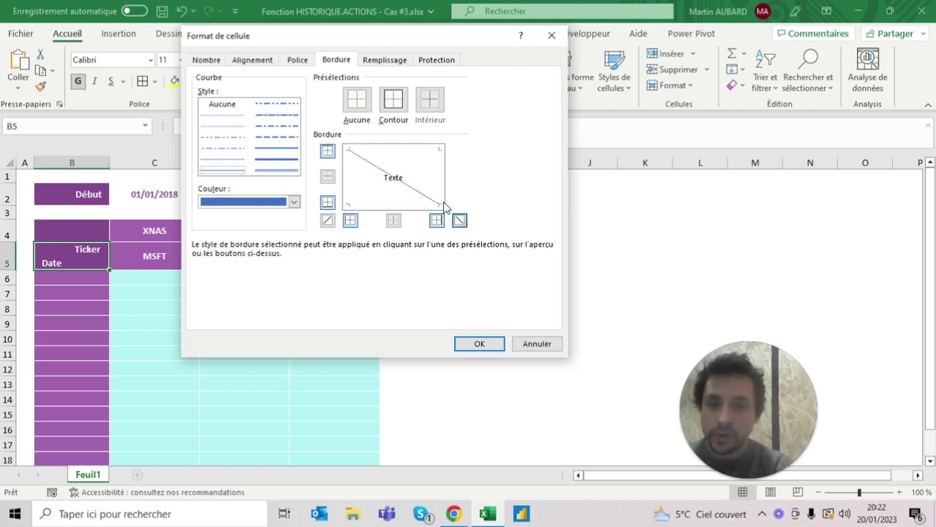
{"action": "left_click", "coordinate": [293, 202]}
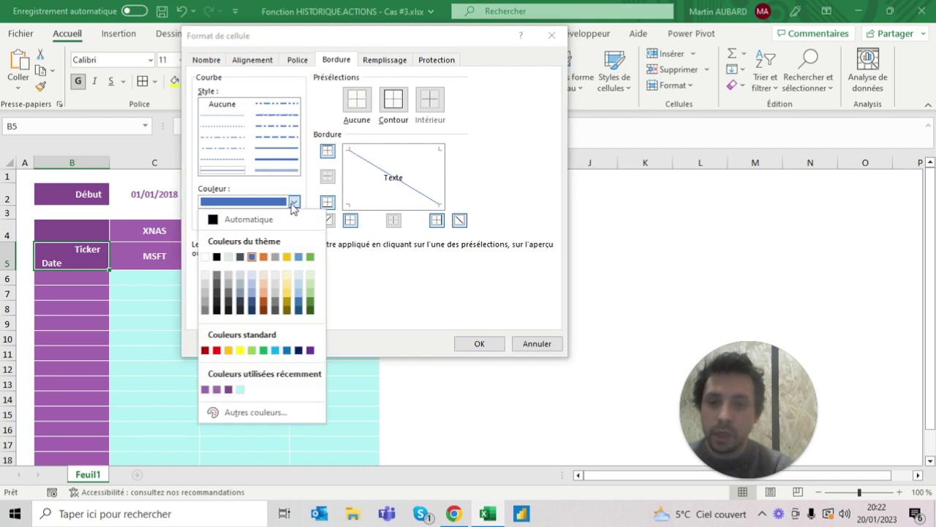
{"action": "left_click", "coordinate": [204, 257]}
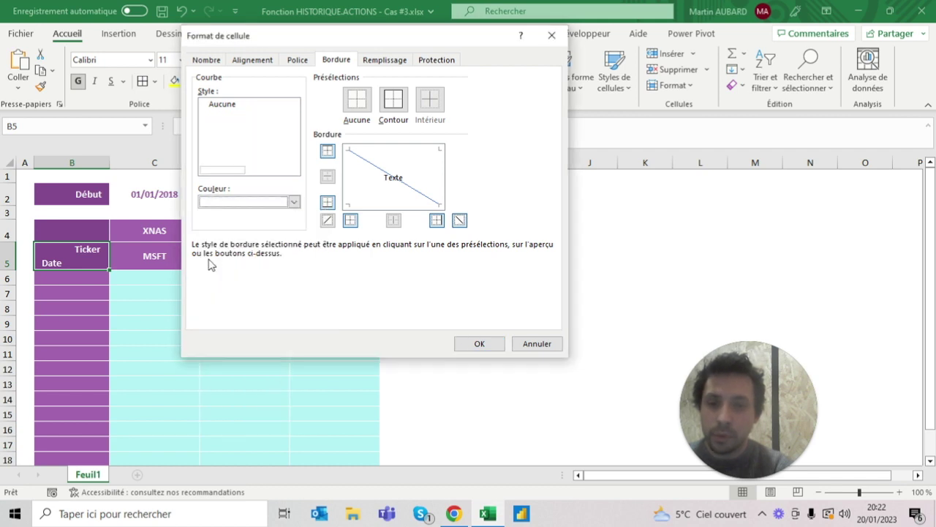
{"action": "left_click", "coordinate": [460, 222]}
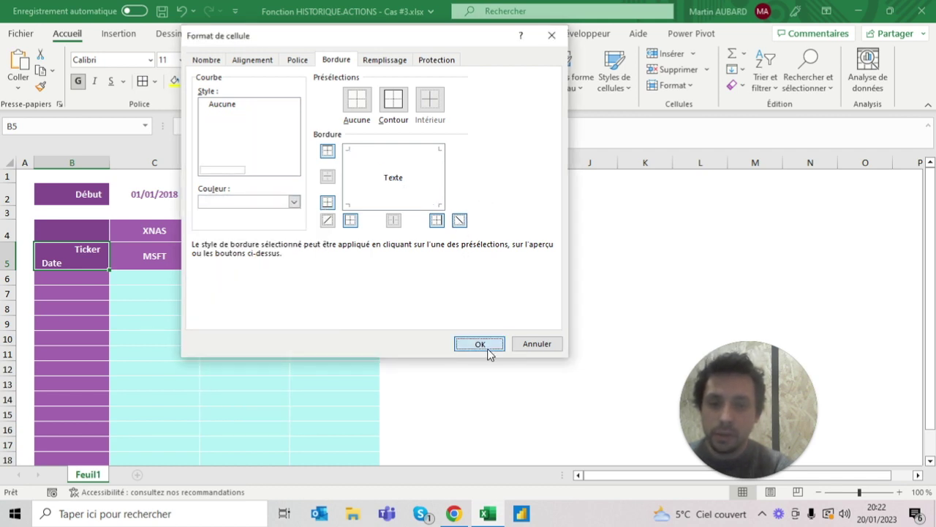
{"action": "left_click", "coordinate": [486, 345]}
{"action": "left_click", "coordinate": [72, 337]}
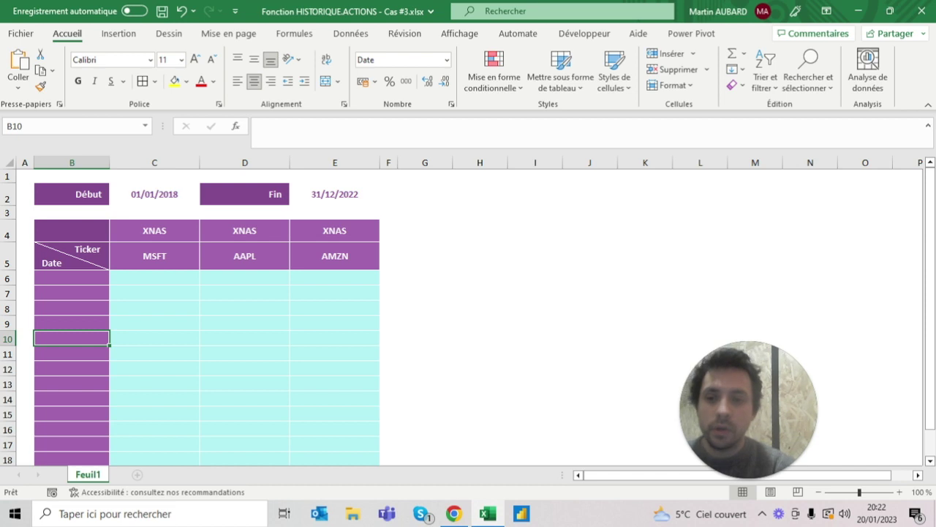
{"action": "left_click", "coordinate": [72, 255]}
{"action": "left_click", "coordinate": [72, 278]}
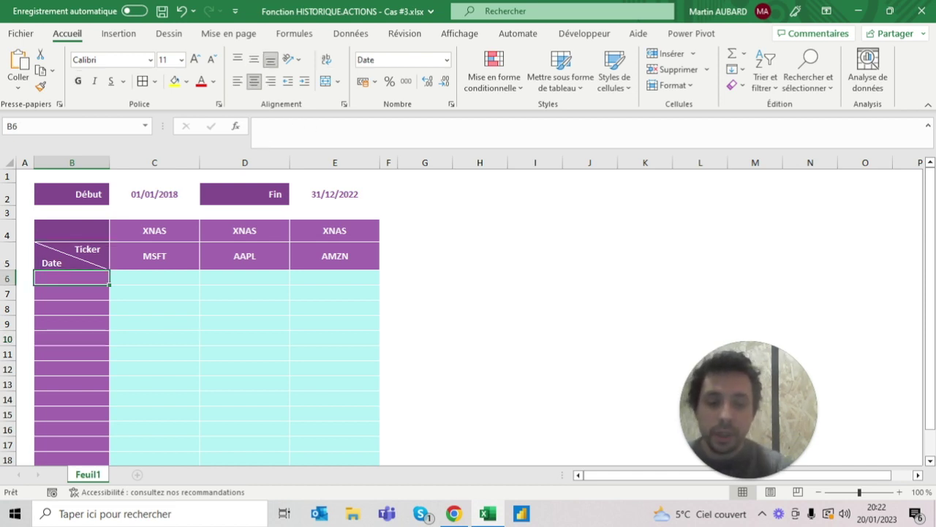
{"action": "type", "text": "="}
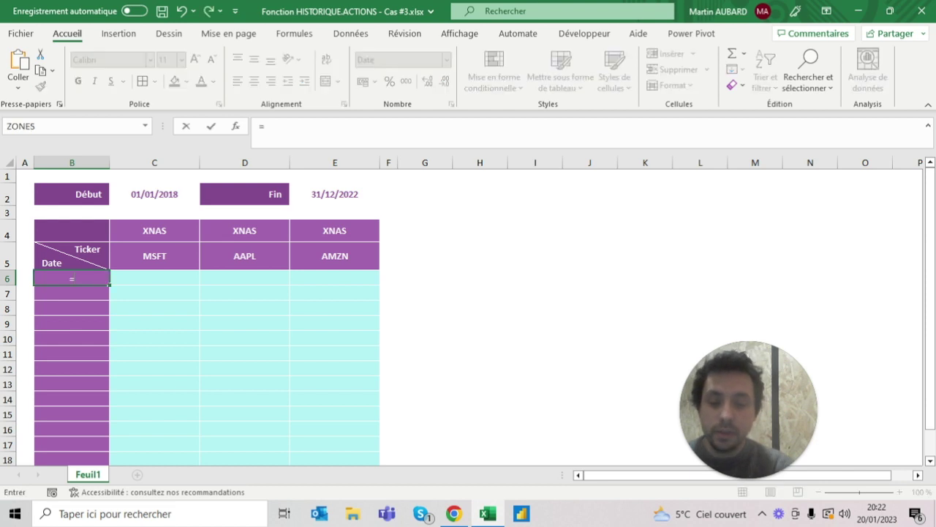
{"action": "type", "text": "sequence("}
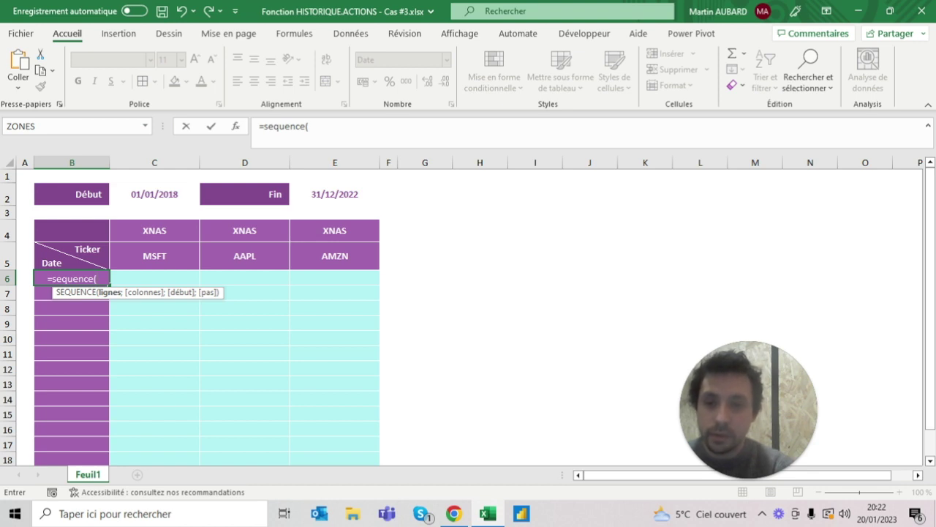
{"action": "key", "text": "Escape"}
{"action": "left_click_drag", "start_coordinate": [331, 148], "coordinate": [330, 135]}
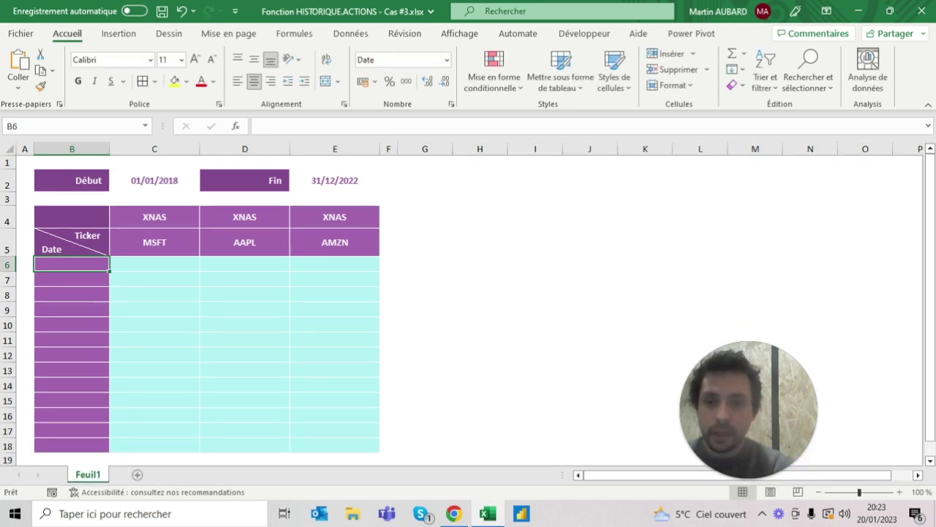
{"action": "type", "text": "=sequence(13"}
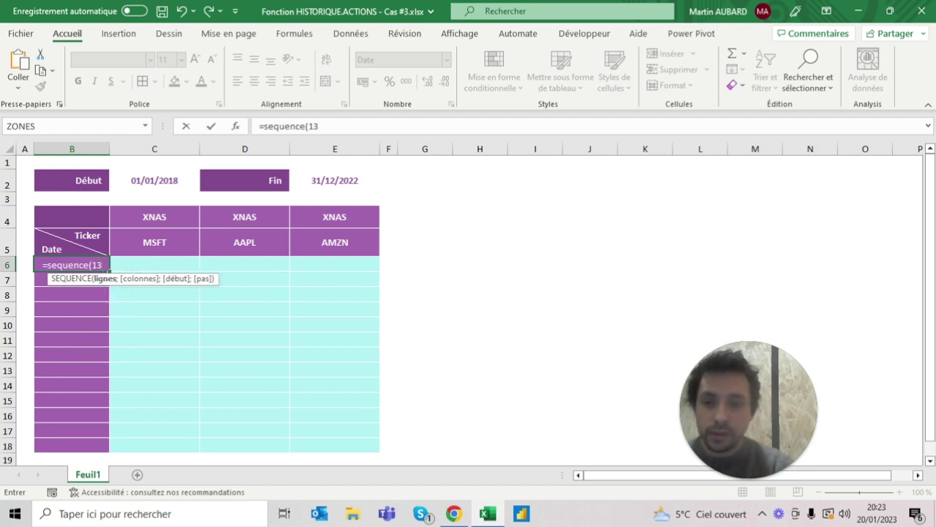
{"action": "type", "text": ")"}
{"action": "key", "text": "Return"}
{"action": "left_click", "coordinate": [71, 264]}
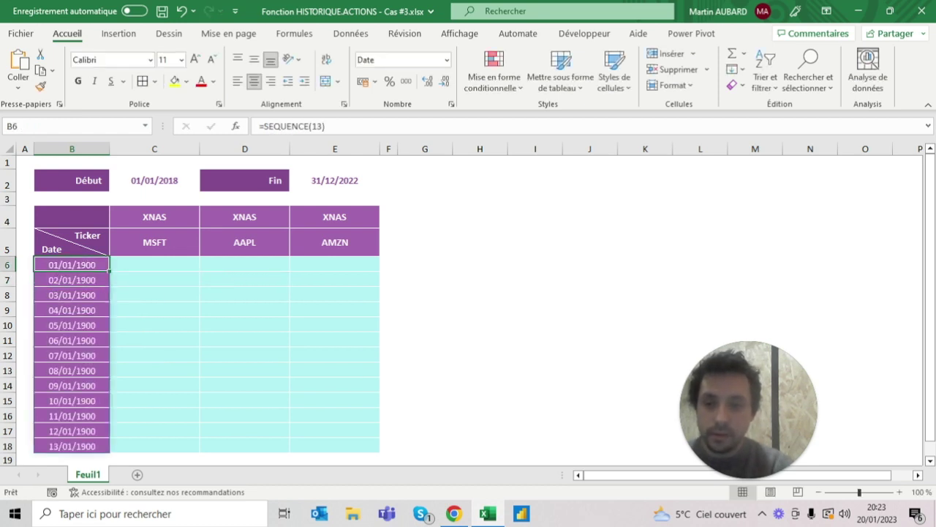
{"action": "key", "text": "ctrl+shift+Down"}
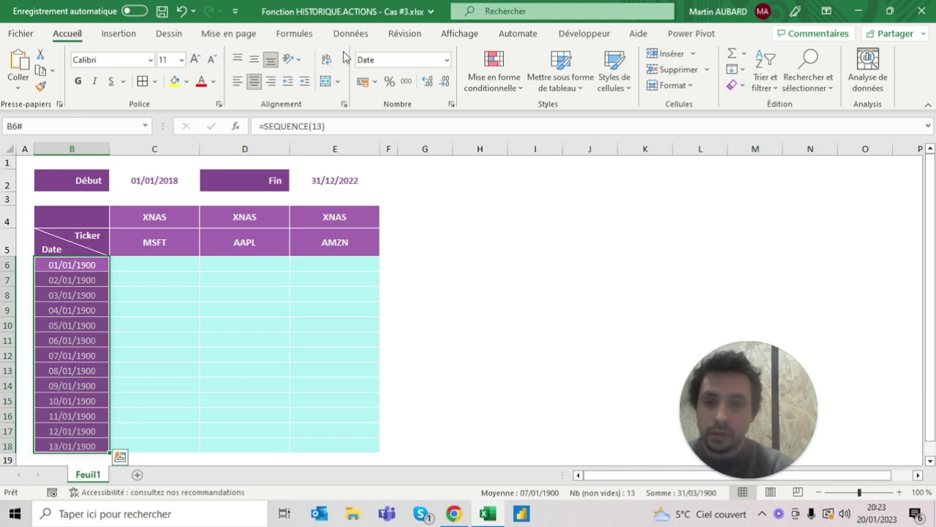
{"action": "left_click", "coordinate": [447, 62]}
{"action": "left_click", "coordinate": [428, 90]}
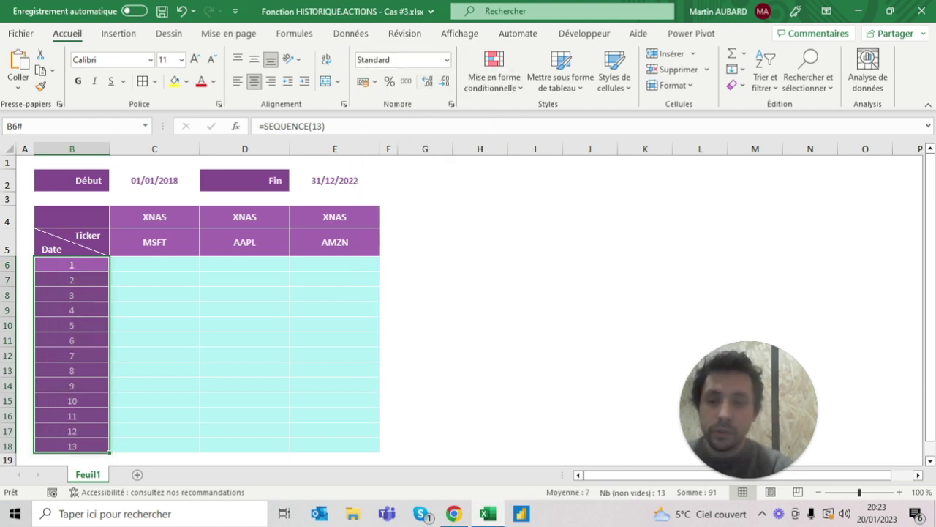
{"action": "left_click", "coordinate": [180, 10]}
{"action": "left_click", "coordinate": [327, 126]}
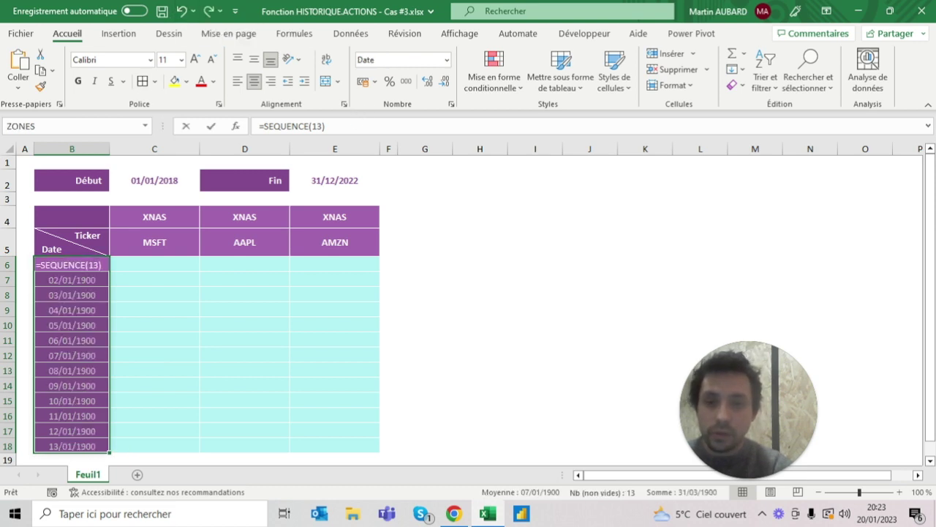
{"action": "type", "text": ";;"}
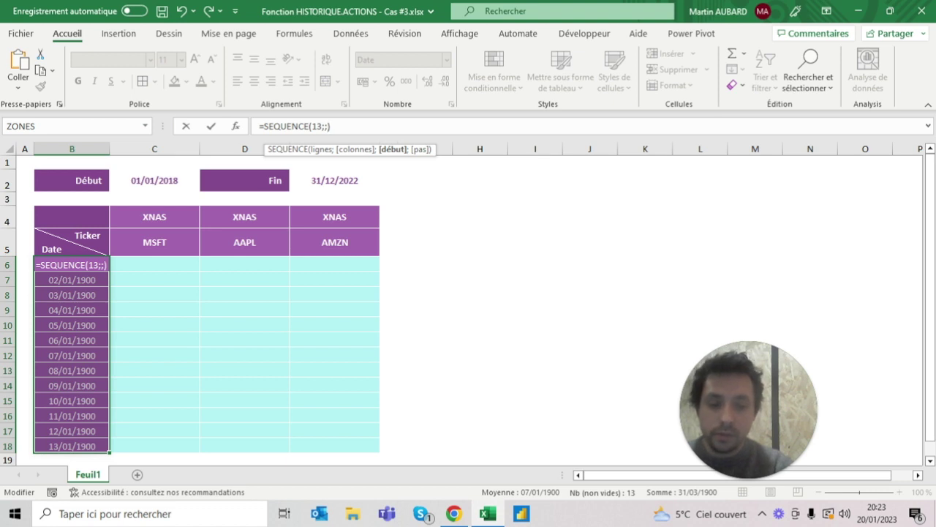
{"action": "type", "text": "21"}
{"action": "key", "text": "BackSpace"}
{"action": "type", "text": "010"}
{"action": "key", "text": "Return"}
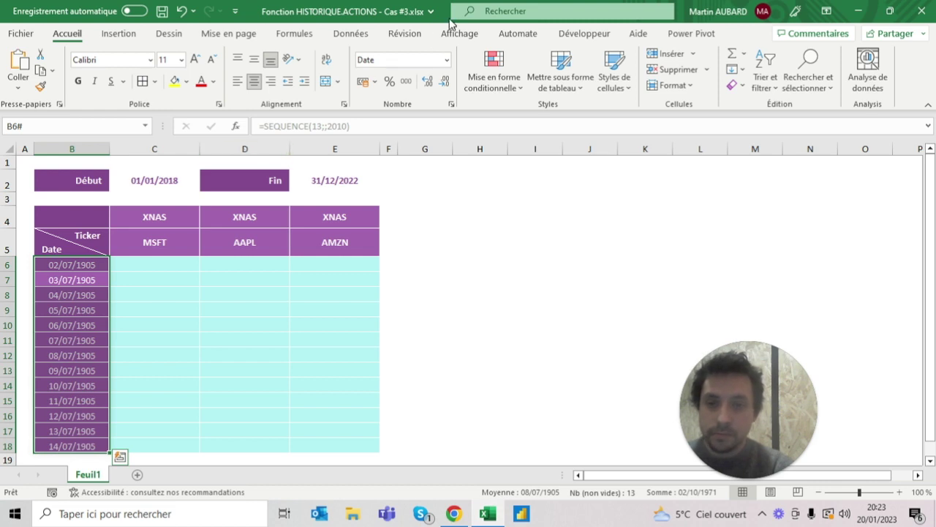
{"action": "left_click", "coordinate": [444, 60]}
{"action": "left_click", "coordinate": [408, 82]}
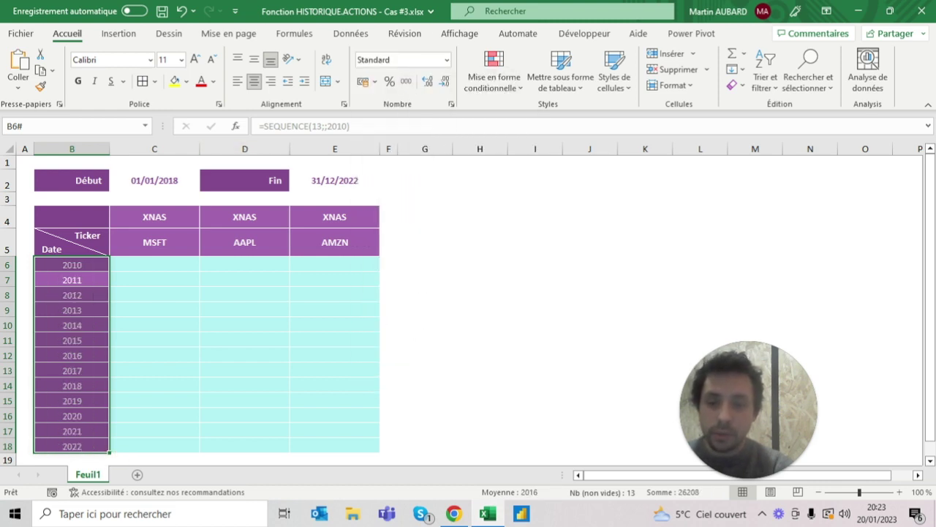
{"action": "left_click", "coordinate": [181, 11]}
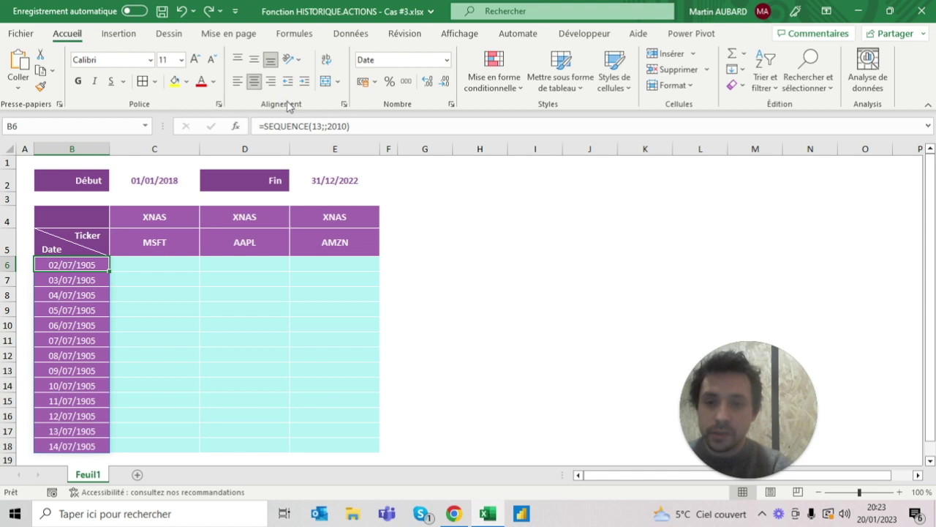
{"action": "left_click", "coordinate": [261, 126]}
Wrap B6's sequence in DATE so it lists 31 December of each year from 2010
{"action": "type", "text": "date("}
{"action": "left_click", "coordinate": [372, 125]}
{"action": "type", "text": ";1"}
{"action": "key", "text": "BackSpace"}
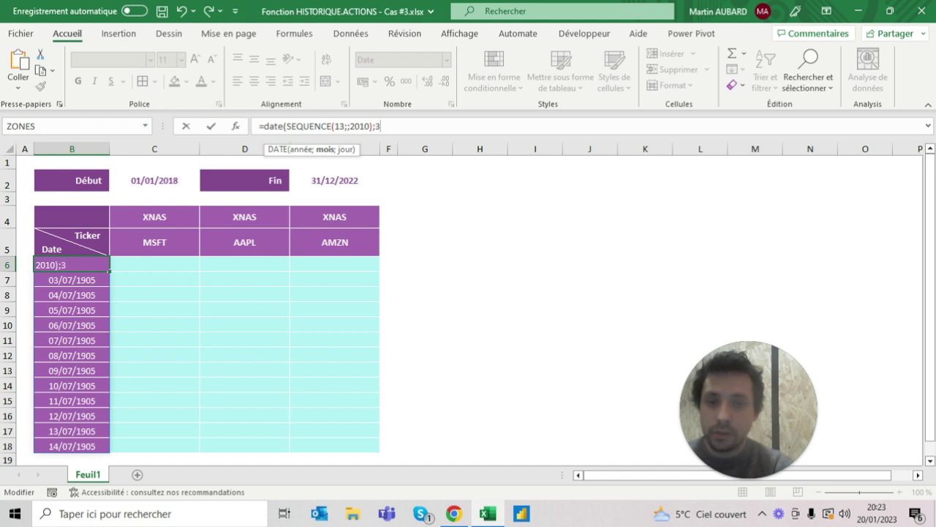
{"action": "type", "text": "2;;1)"}
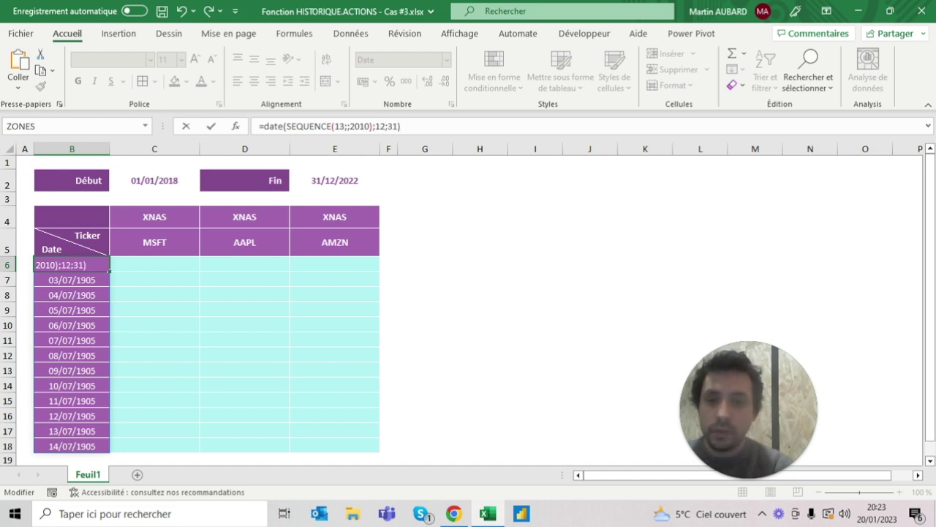
{"action": "left_click", "coordinate": [388, 127]}
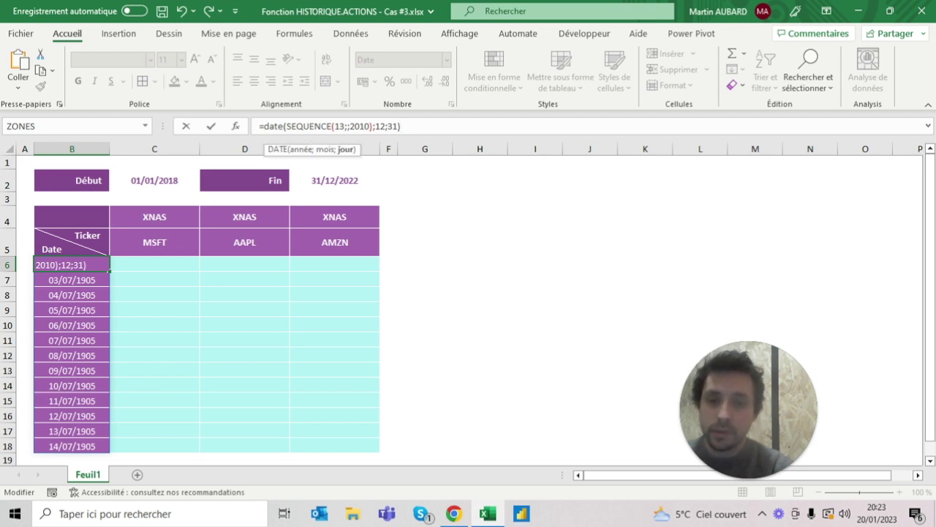
{"action": "key", "text": "ctrl+Return"}
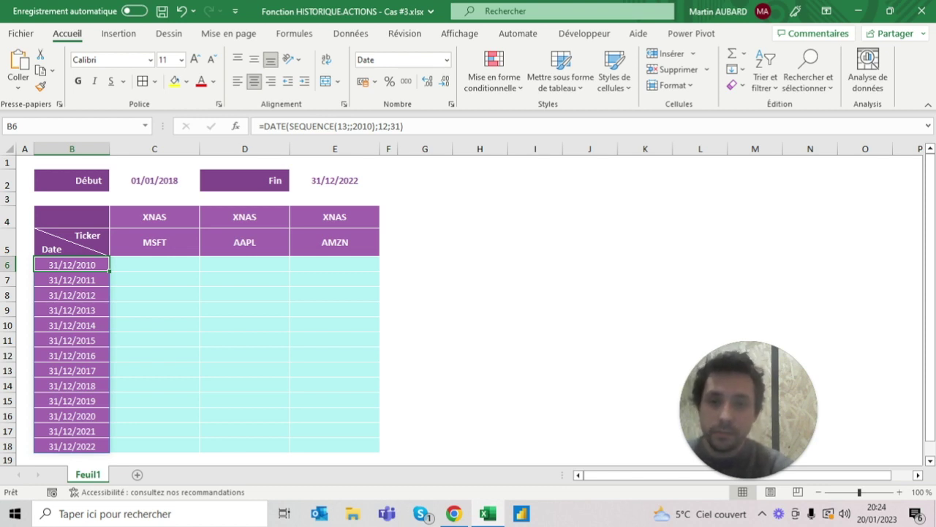
Replace the fixed 2010 start year with ANNEE(AUJOURDHUI())-13
{"action": "left_click", "coordinate": [374, 126]}
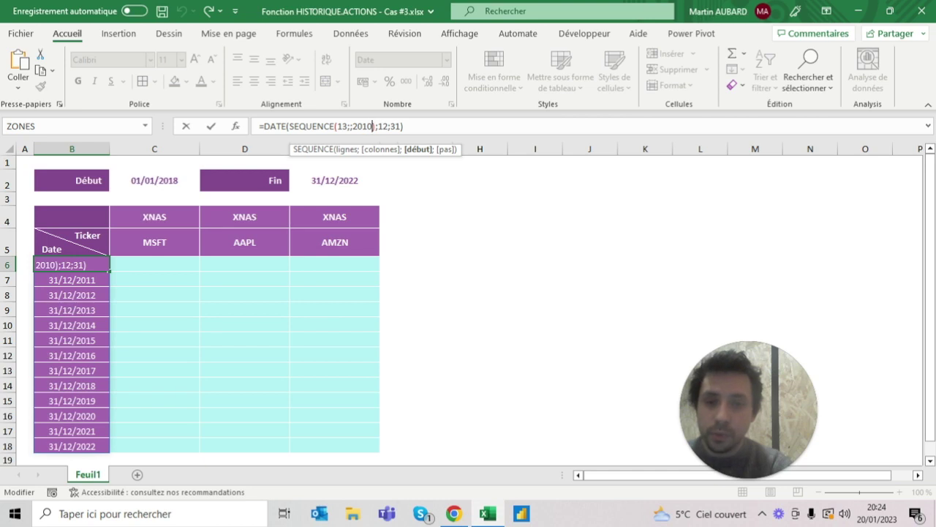
{"action": "key", "text": "BackSpace"}
{"action": "key", "text": "BackSpace"}
{"action": "key", "text": "BackSpace"}
{"action": "type", "text": "annee"}
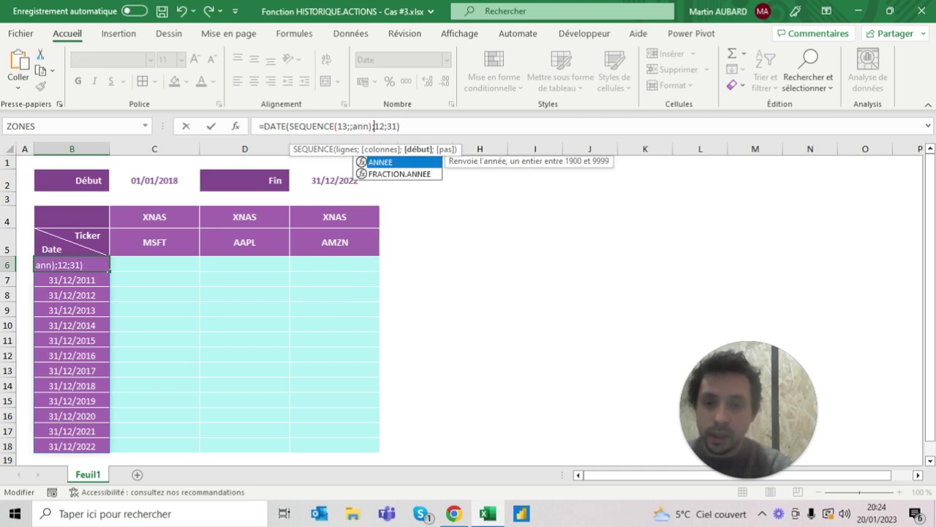
{"action": "type", "text": "(aujourdhui())"}
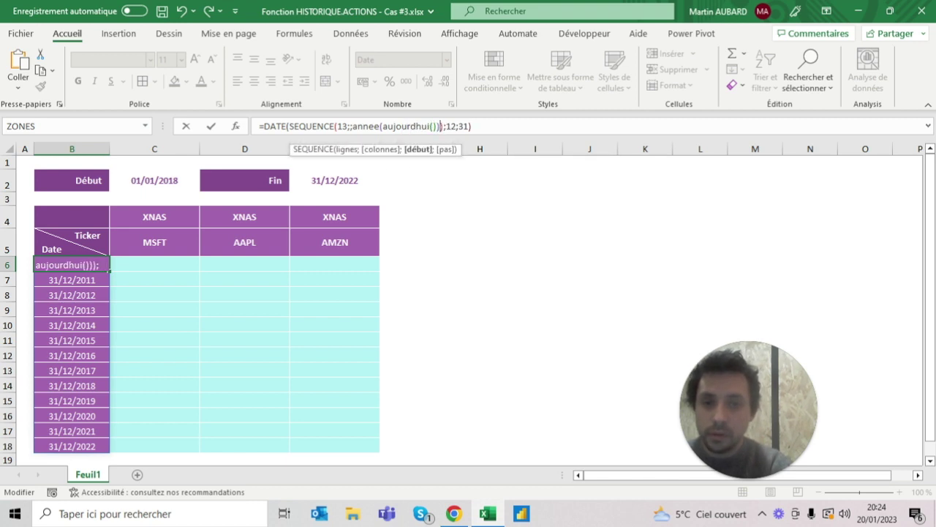
{"action": "type", "text": "-13"}
{"action": "key", "text": "ctrl+Return"}
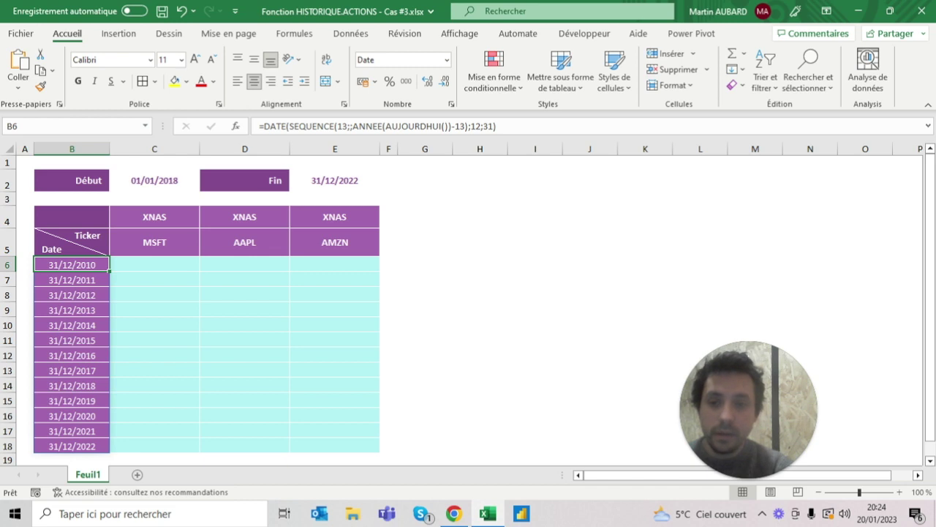
{"action": "left_click", "coordinate": [154, 264]}
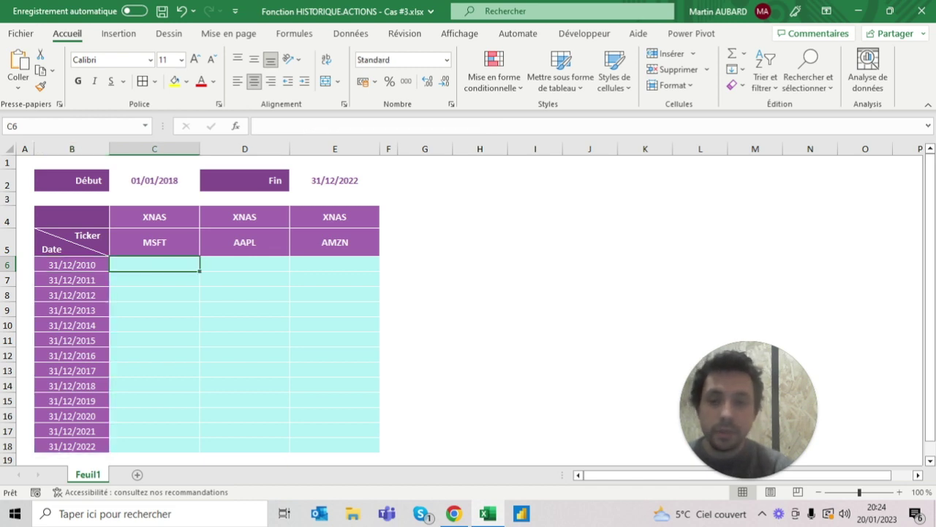
Enter =HISTORIQUE.ACTIONS(C4&":"&C5;B6) in C6 to fetch MSFT history from the B6 date
{"action": "left_click", "coordinate": [154, 279]}
{"action": "left_click", "coordinate": [154, 264]}
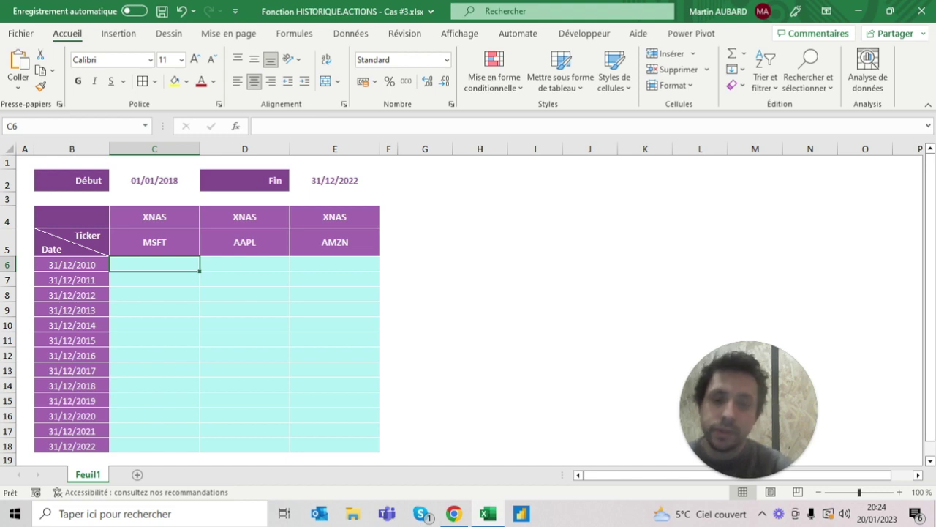
{"action": "type", "text": "=his"}
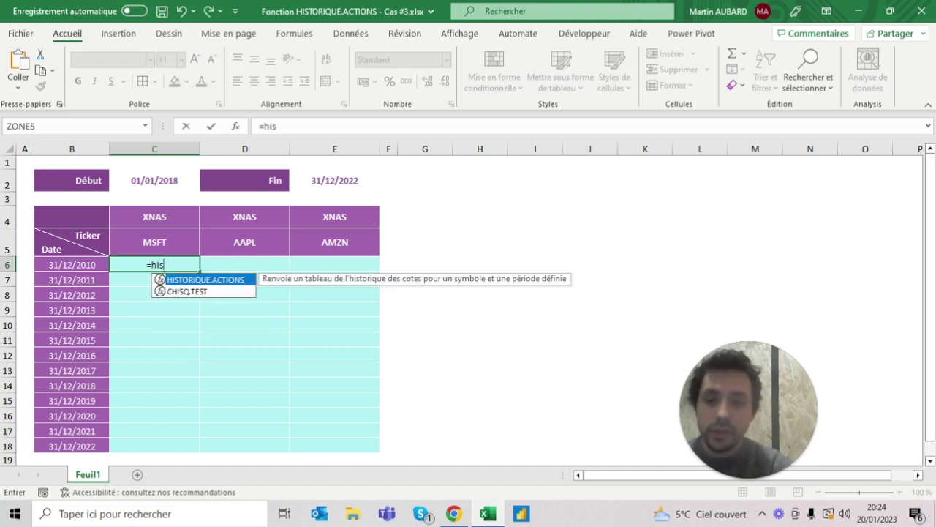
{"action": "key", "text": "Tab"}
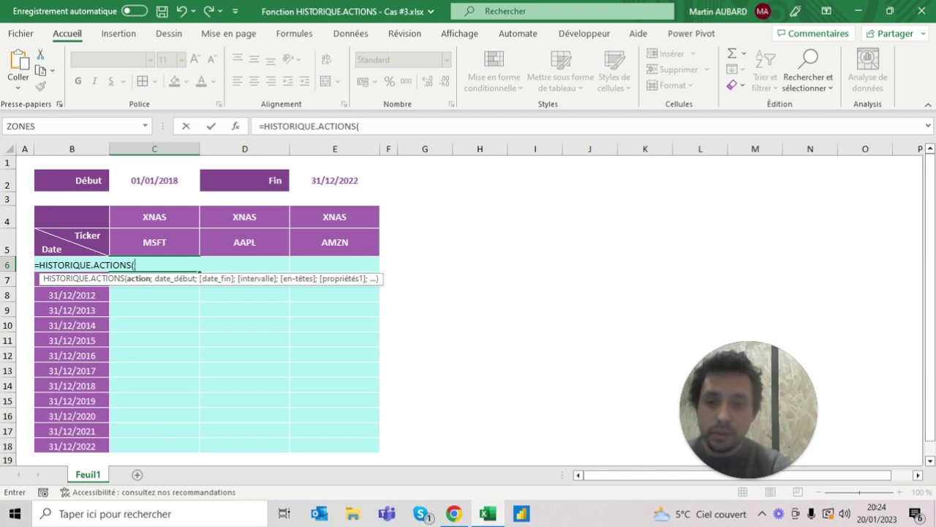
{"action": "left_click", "coordinate": [154, 216]}
{"action": "type", "text": "&"}
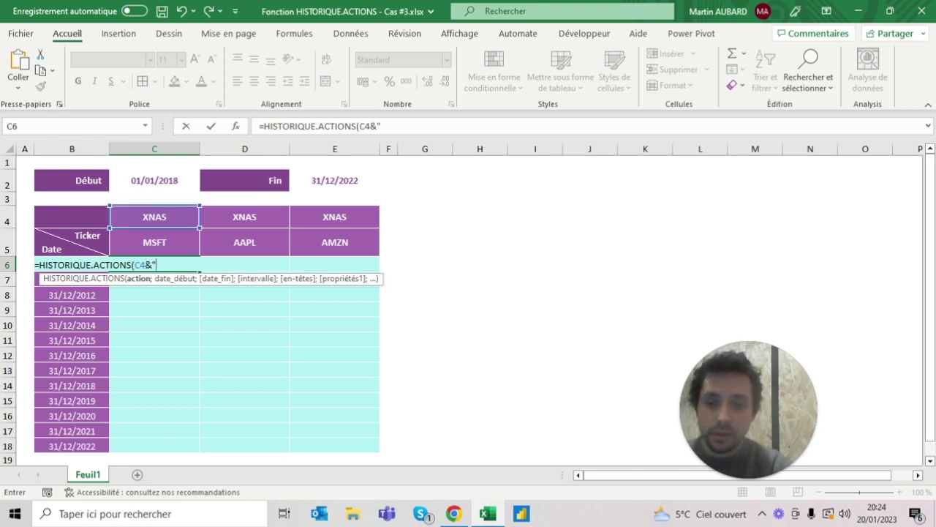
{"action": "type", "text": "\":\"&"}
{"action": "left_click", "coordinate": [154, 242]}
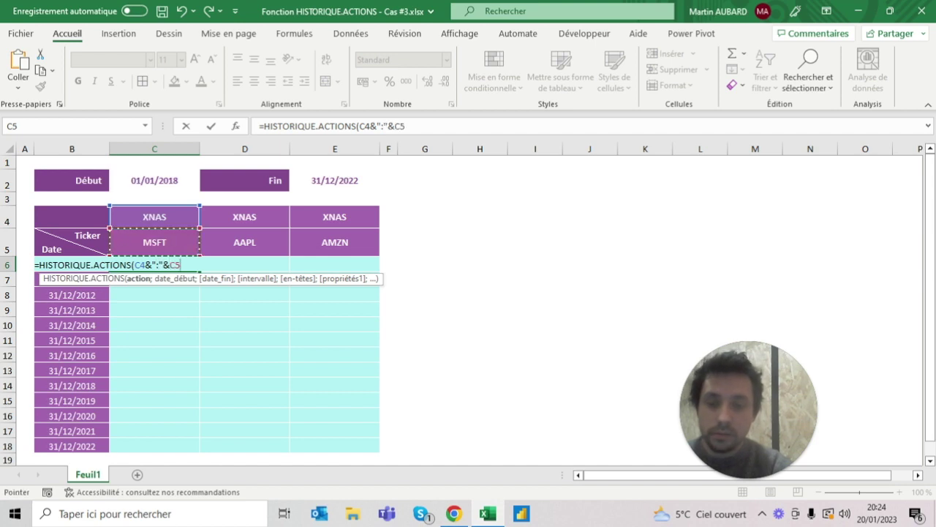
{"action": "type", "text": ";"}
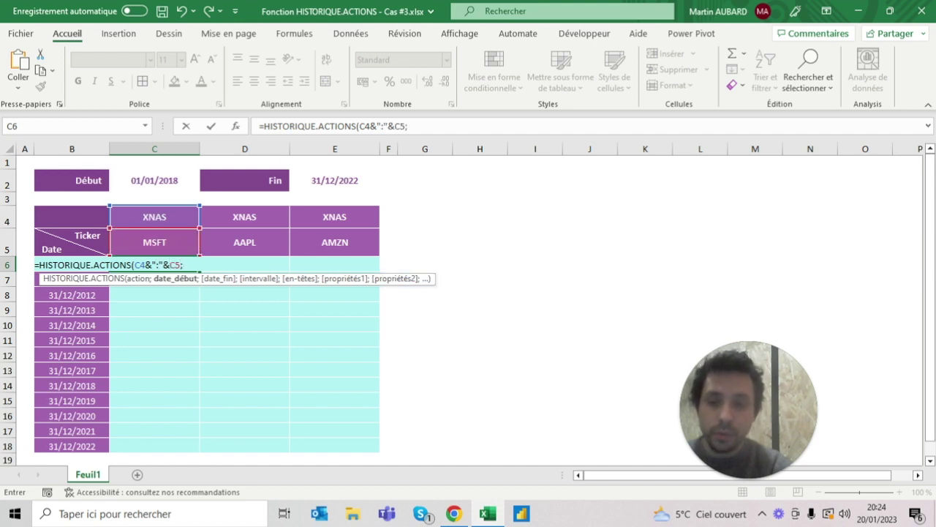
{"action": "left_click", "coordinate": [71, 241]}
{"action": "left_click", "coordinate": [72, 264]}
{"action": "type", "text": ")"}
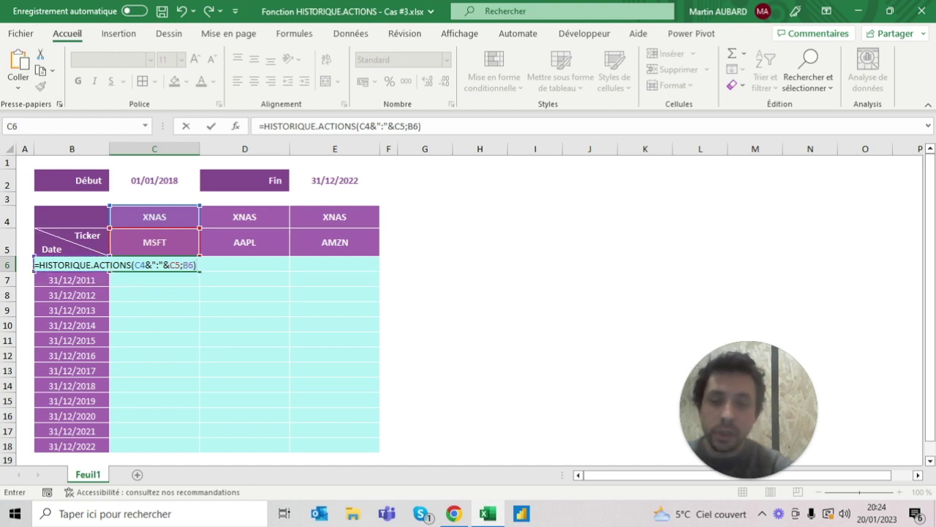
{"action": "key", "text": "Return"}
{"action": "left_click", "coordinate": [155, 265]}
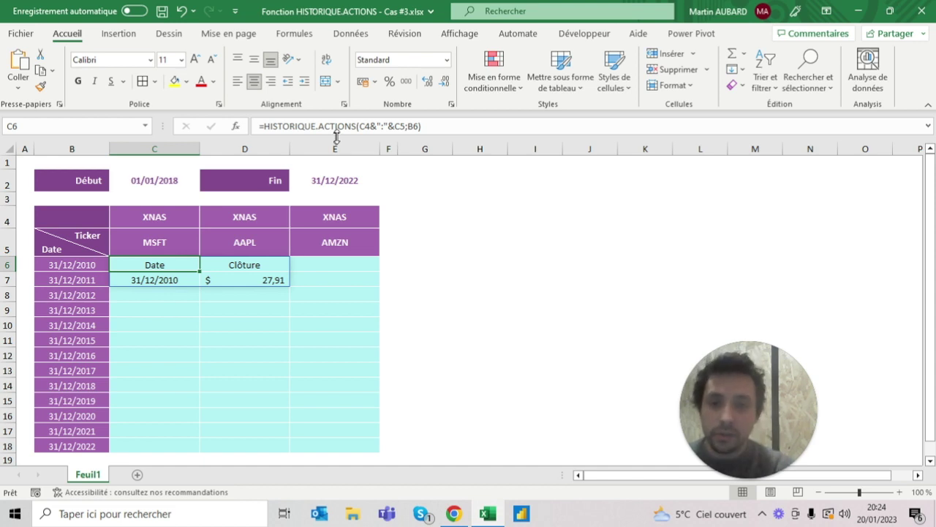
Set C6's HISTORIQUE.ACTIONS headers argument to 0 so results appear without column headers
{"action": "key", "text": "F2"}
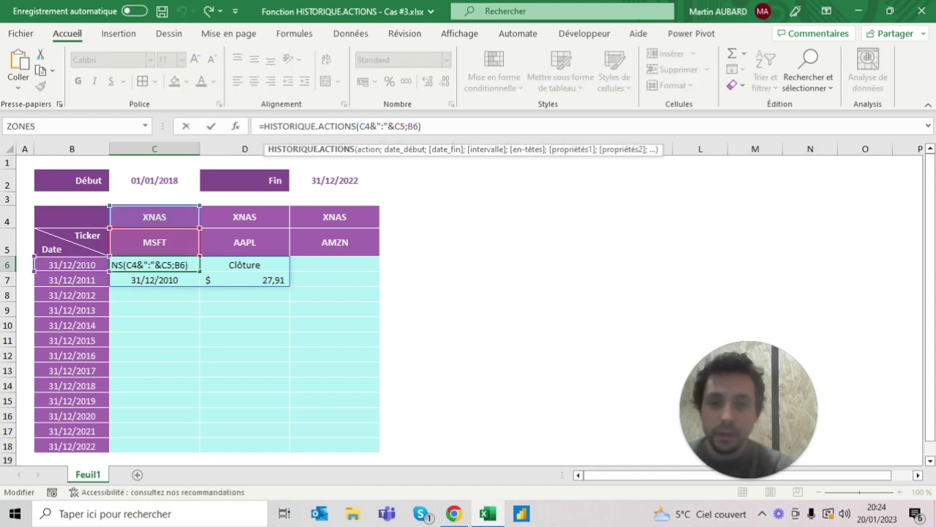
{"action": "left_click_drag", "start_coordinate": [359, 126], "coordinate": [406, 126]}
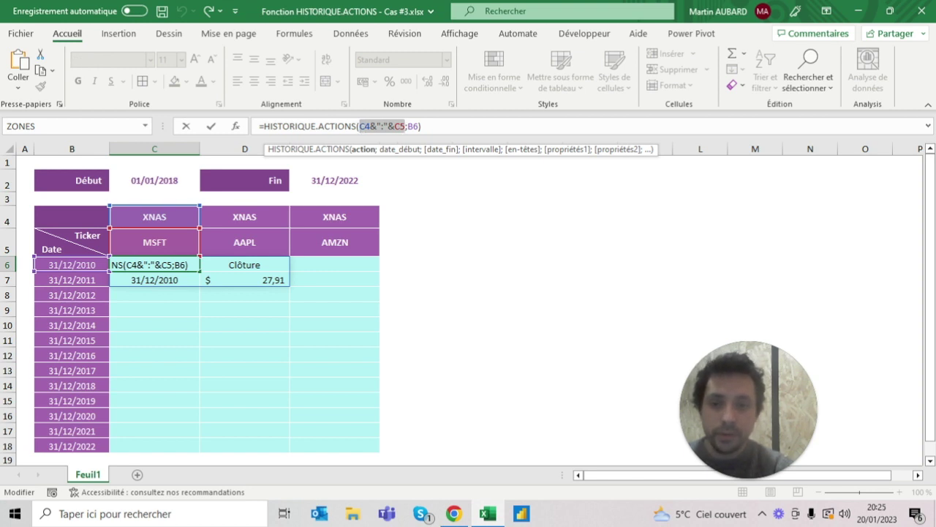
{"action": "left_click", "coordinate": [414, 126]}
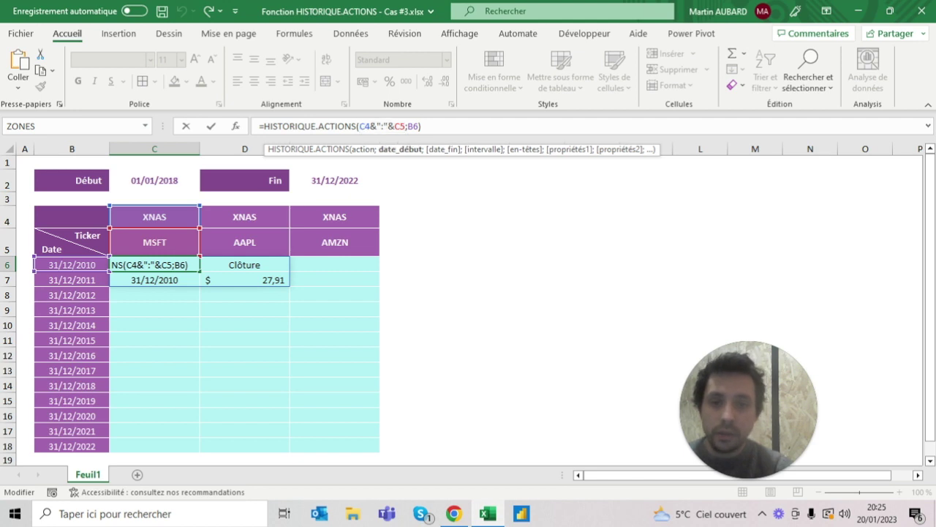
{"action": "key", "text": "ctrl+Return"}
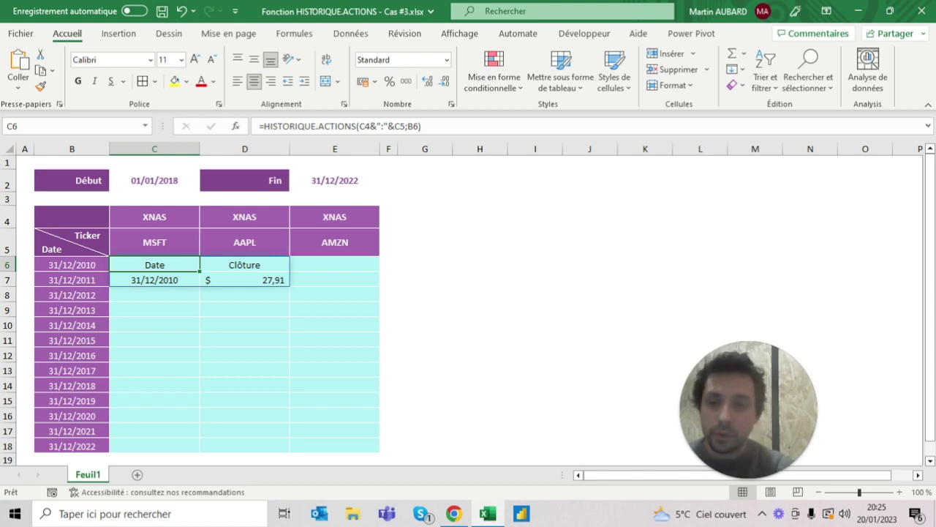
{"action": "left_click", "coordinate": [424, 127]}
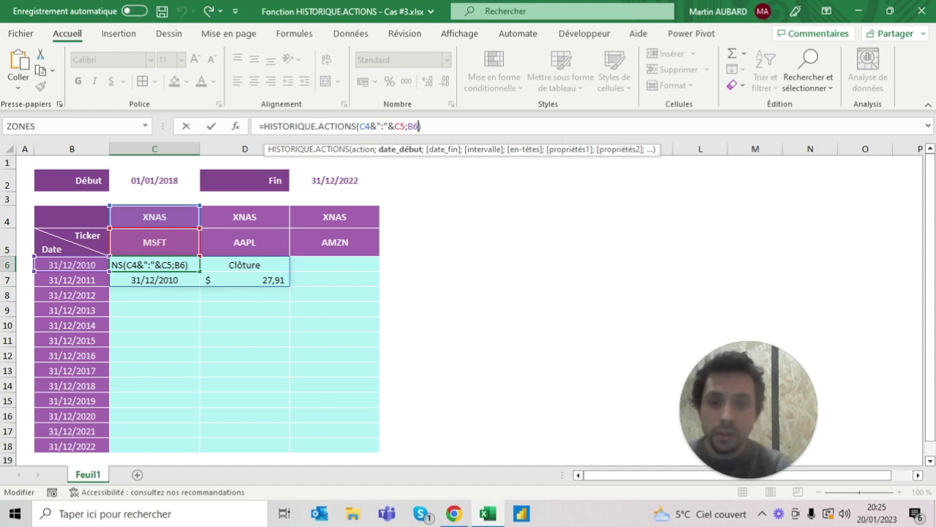
{"action": "type", "text": ";"}
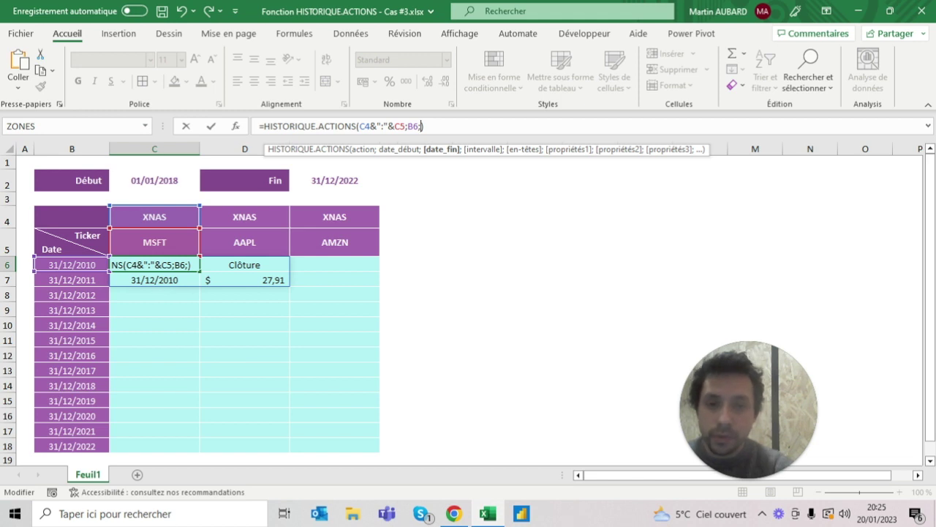
{"action": "type", "text": ";;"}
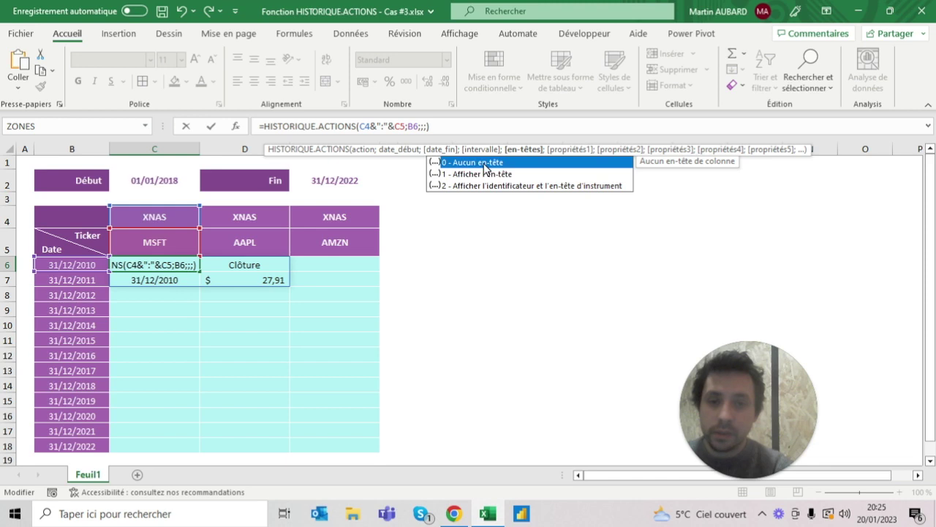
{"action": "double_click", "coordinate": [485, 162]}
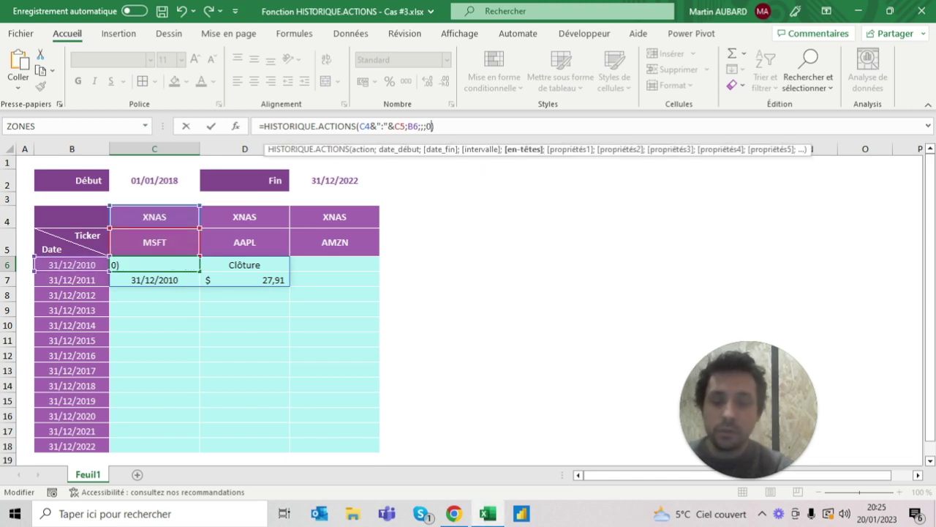
{"action": "key", "text": "Return"}
{"action": "left_click", "coordinate": [154, 264]}
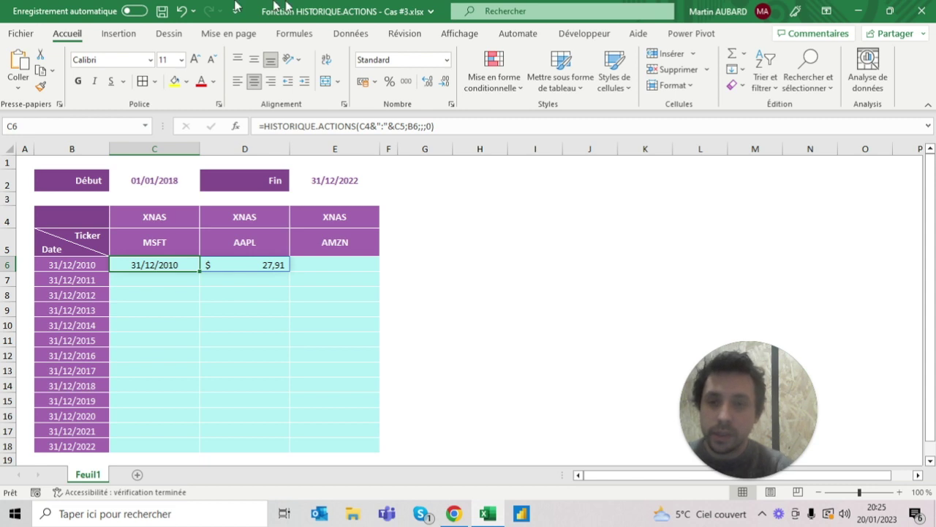
{"action": "key", "text": "ctrl+z"}
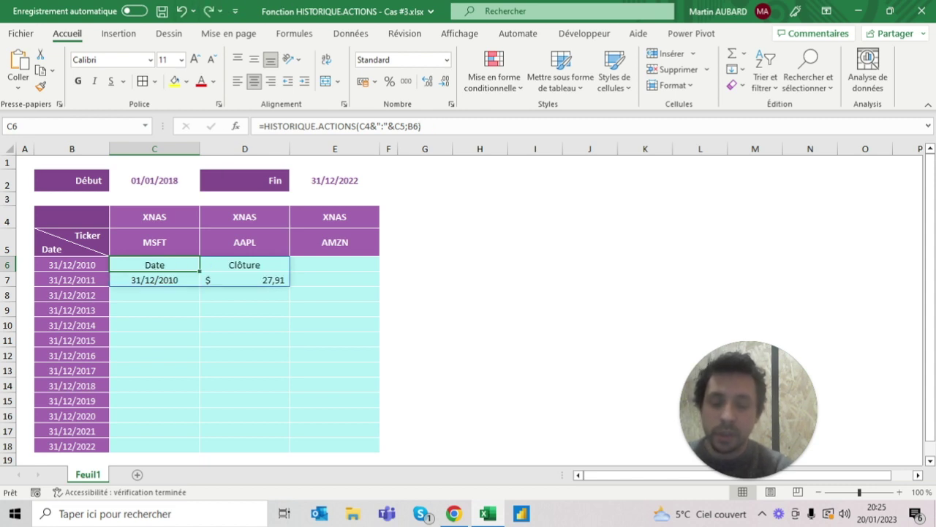
{"action": "key", "text": "ctrl+y"}
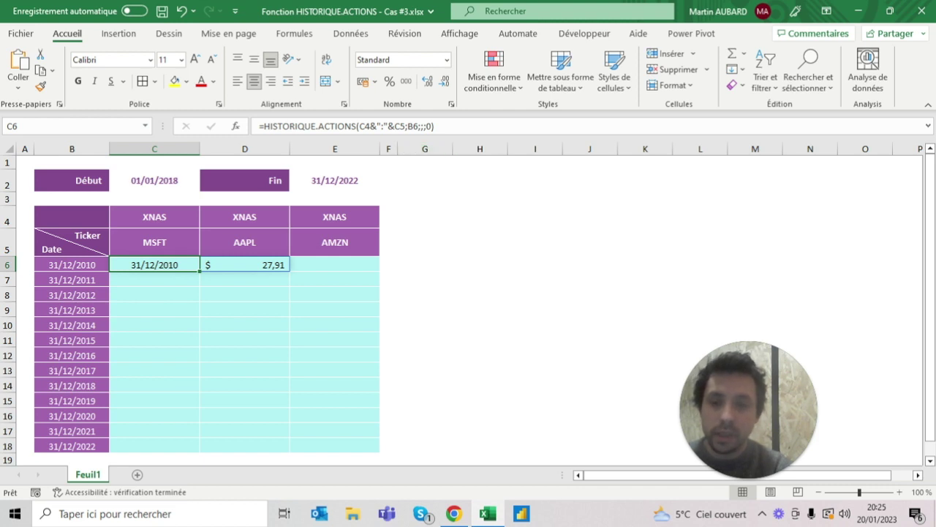
{"action": "left_click", "coordinate": [245, 264]}
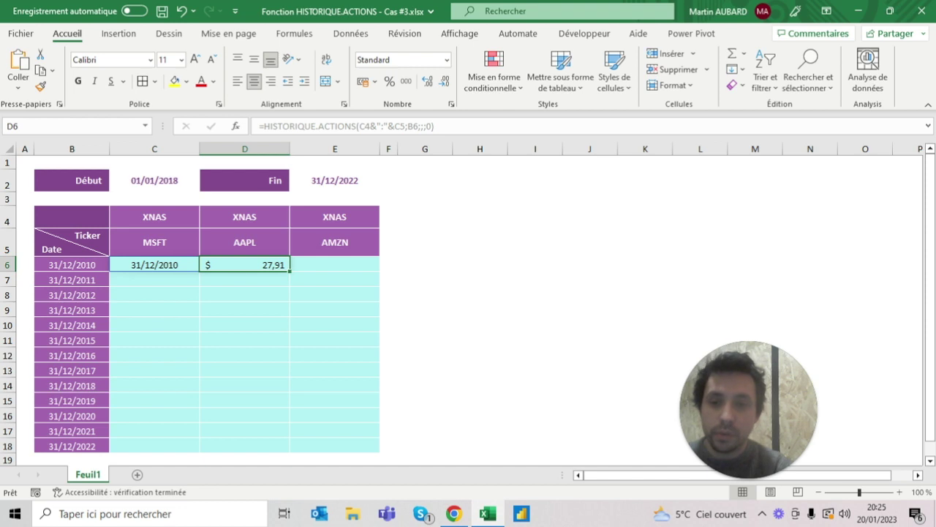
{"action": "left_click", "coordinate": [154, 265]}
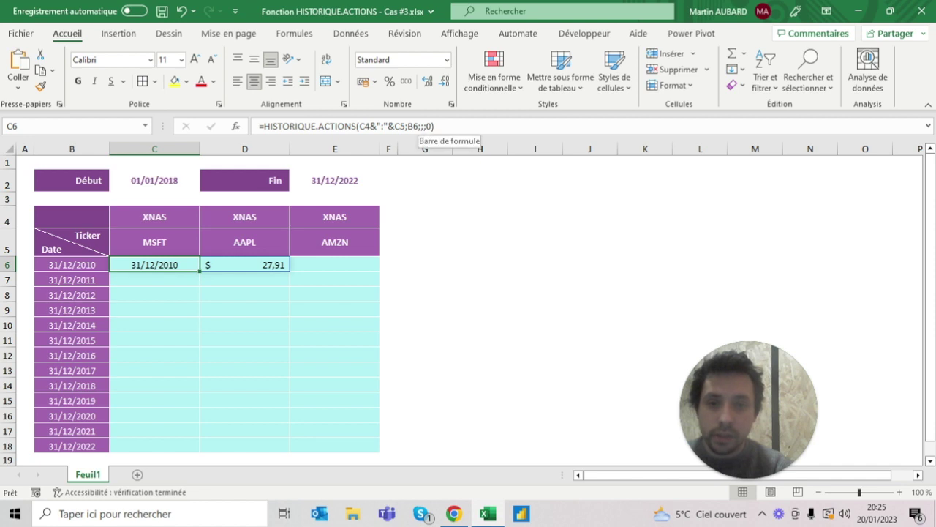
Try adding the Clôture property (1) to C6's formula, then undo that change
{"action": "left_click", "coordinate": [431, 126]}
{"action": "type", "text": ";"}
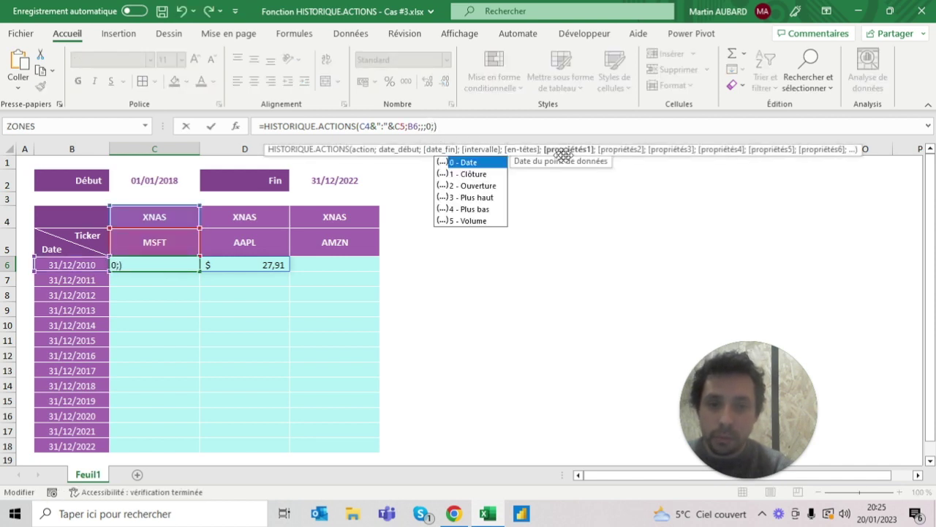
{"action": "double_click", "coordinate": [486, 174]}
{"action": "key", "text": "Return"}
{"action": "left_click", "coordinate": [155, 265]}
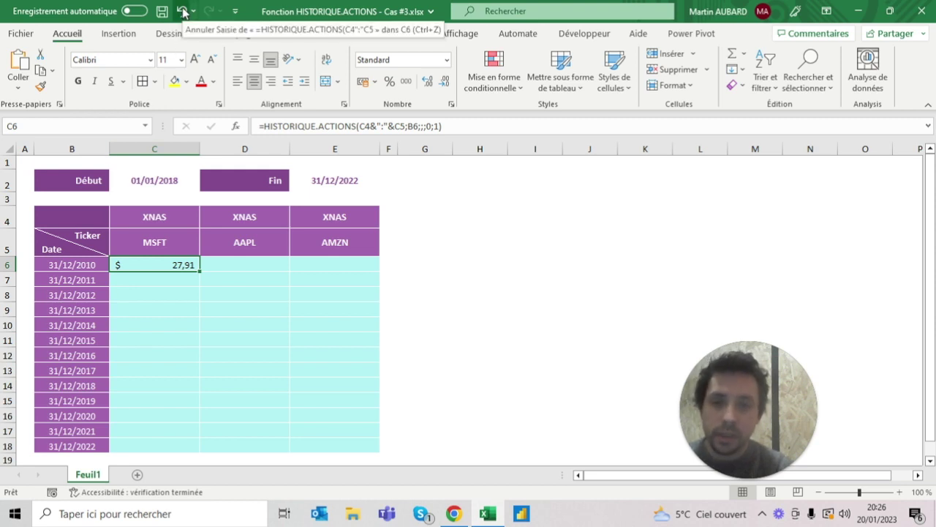
{"action": "left_click", "coordinate": [440, 126]}
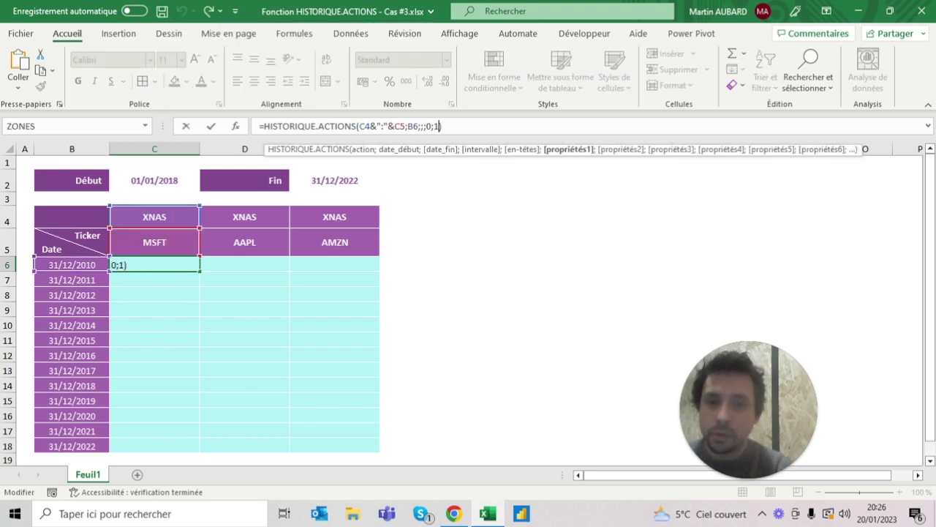
{"action": "key", "text": "ctrl+Return"}
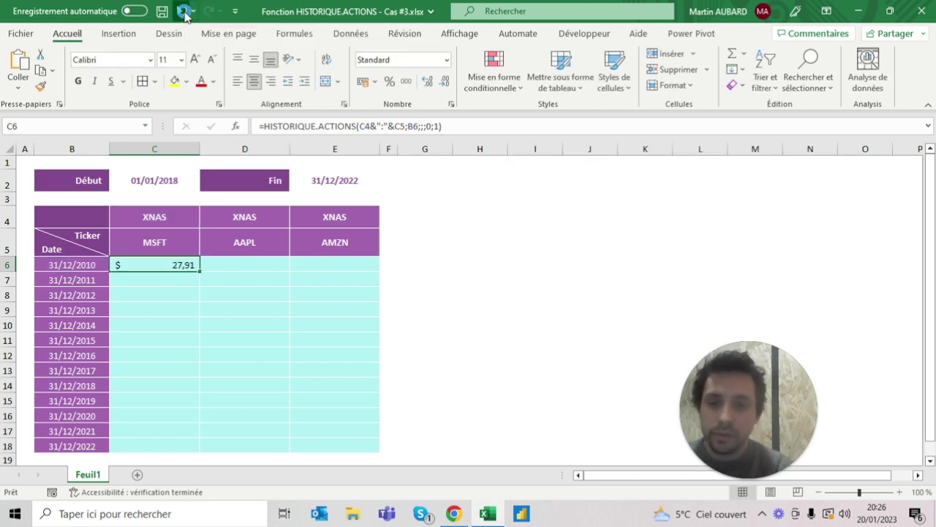
{"action": "left_click", "coordinate": [182, 12]}
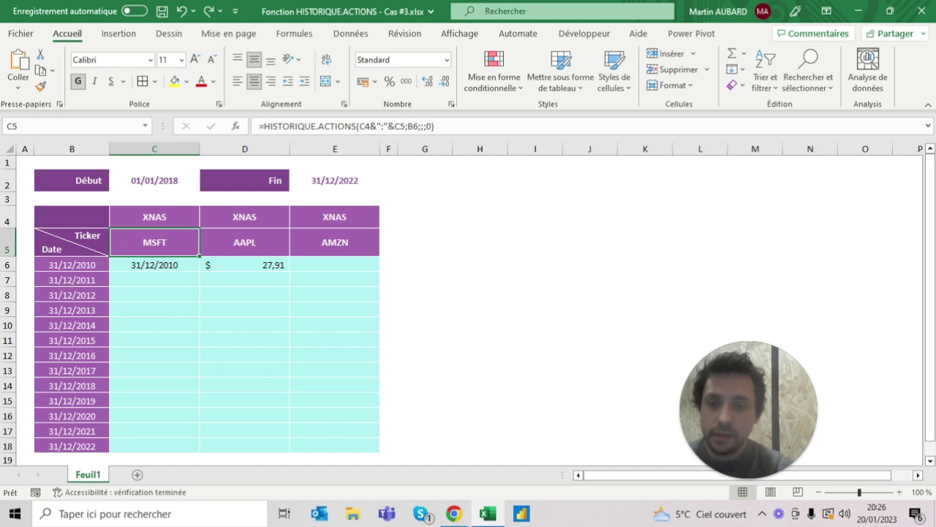
Anchor C6's formula references as C$4, C$5 and $B6
{"action": "left_click_drag", "start_coordinate": [199, 270], "coordinate": [199, 451]}
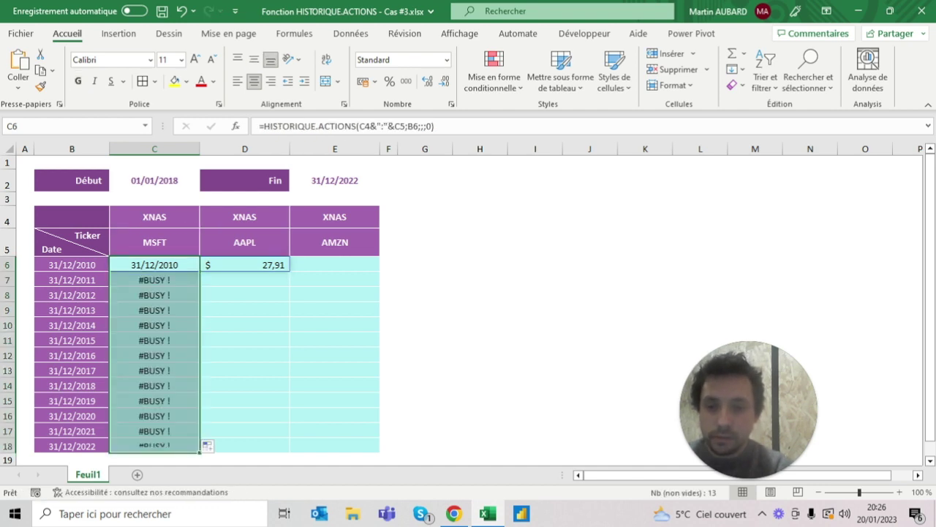
{"action": "left_click", "coordinate": [154, 264]}
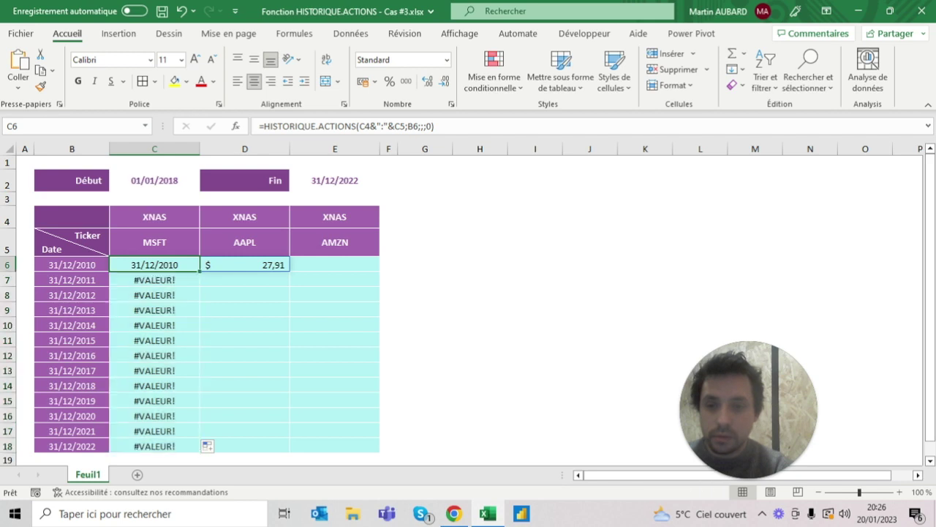
{"action": "left_click", "coordinate": [370, 126]}
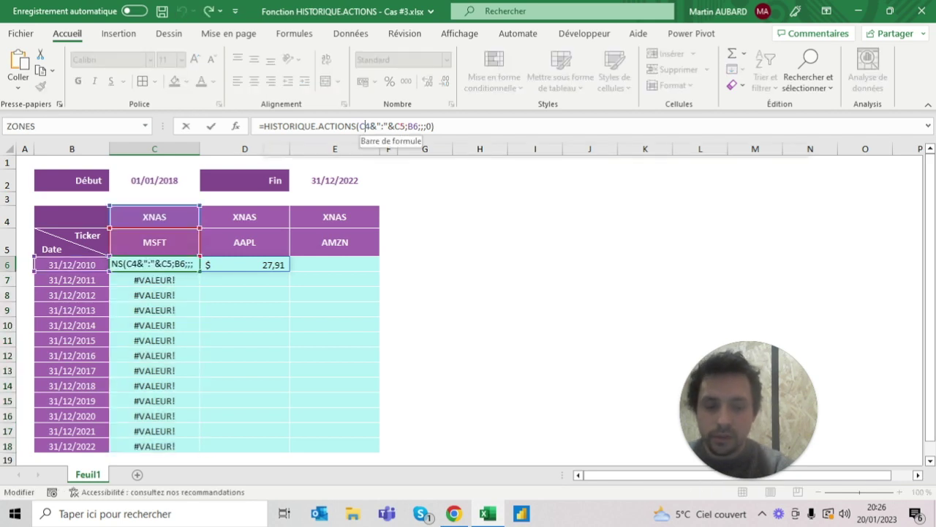
{"action": "type", "text": "$"}
{"action": "type", "text": "$"}
{"action": "left_click", "coordinate": [417, 126]}
{"action": "type", "text": "$"}
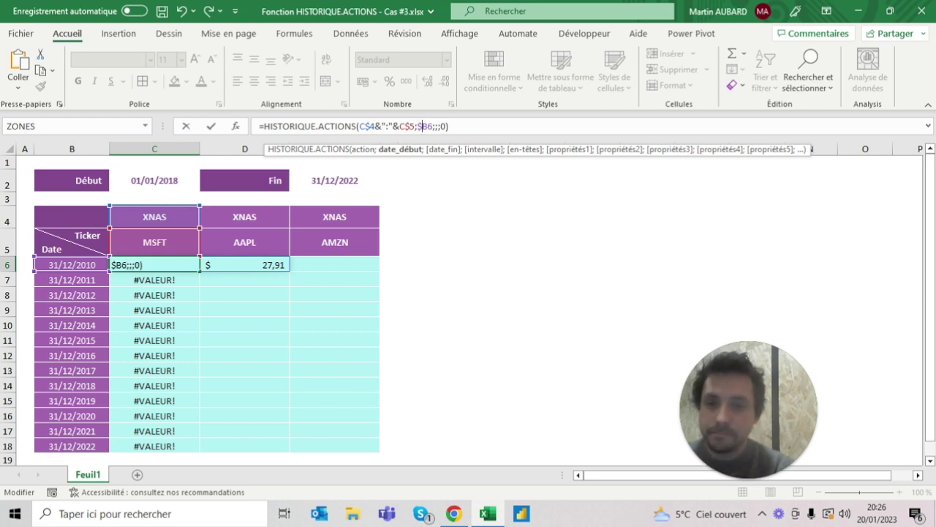
{"action": "key", "text": "ctrl+Return"}
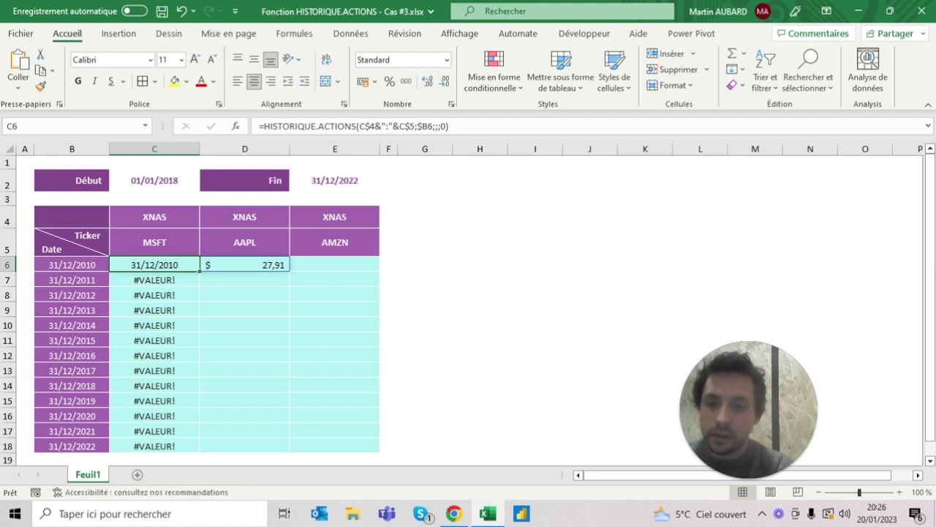
Fill C6's formula down to C18 and inspect the #VALEUR! errors in rows like 11 and 12
{"action": "left_click_drag", "start_coordinate": [199, 272], "coordinate": [199, 448]}
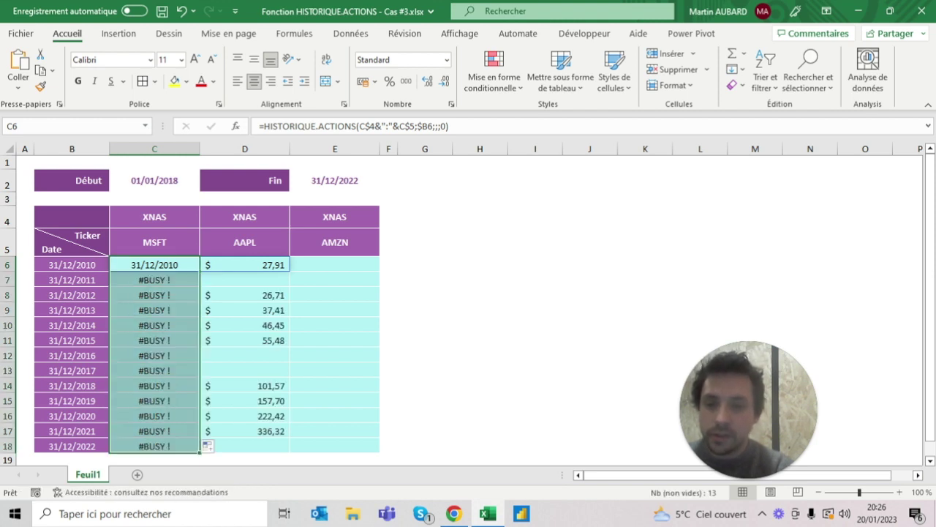
{"action": "left_click", "coordinate": [244, 340]}
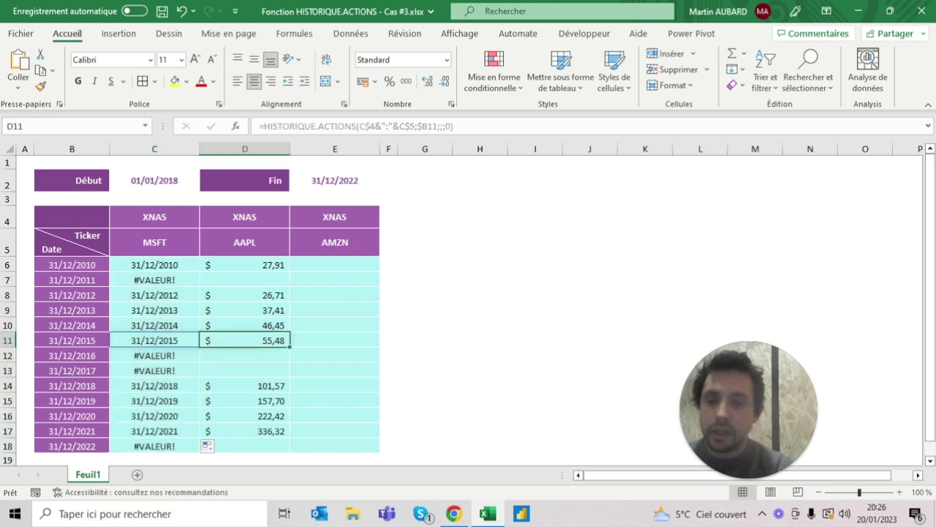
{"action": "left_click", "coordinate": [155, 340]}
{"action": "left_click", "coordinate": [155, 325]}
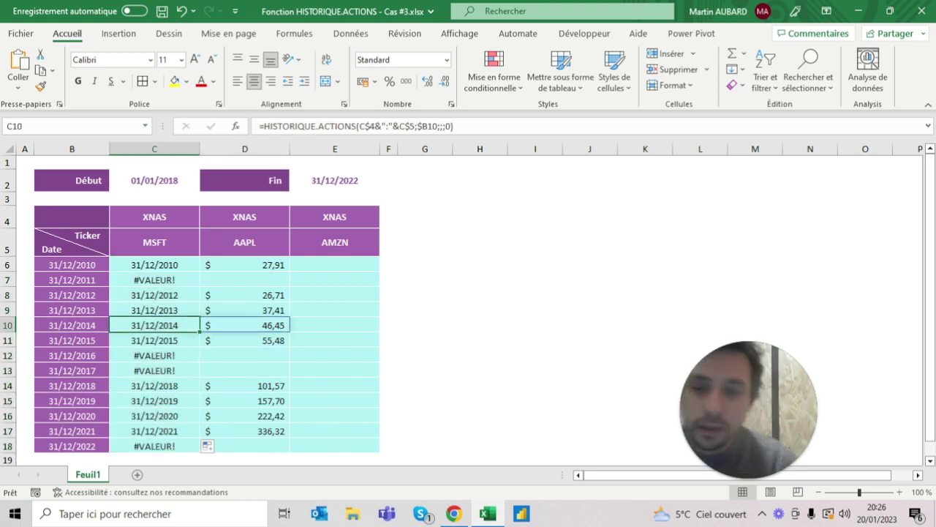
{"action": "left_click_drag", "start_coordinate": [154, 340], "coordinate": [244, 340]}
{"action": "left_click", "coordinate": [155, 355]}
{"action": "left_click", "coordinate": [155, 279]}
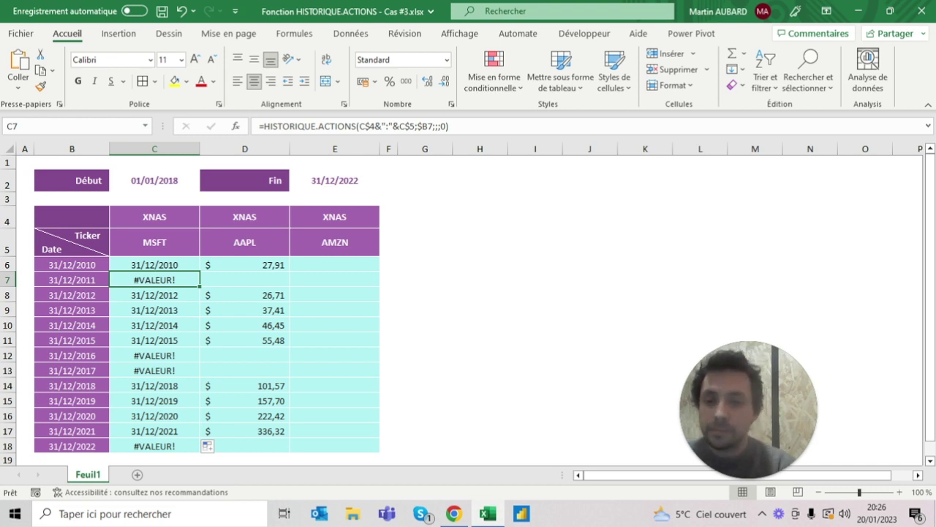
{"action": "left_click", "coordinate": [154, 265]}
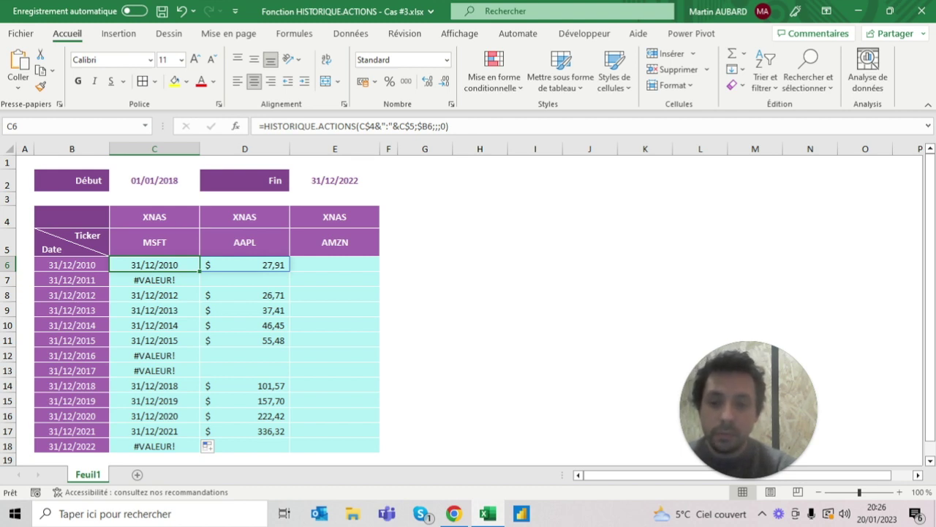
Check the DATE(SEQUENCE) dates in column B, including the 2016 and 2022 rows
{"action": "left_click", "coordinate": [72, 280]}
{"action": "left_click", "coordinate": [72, 355]}
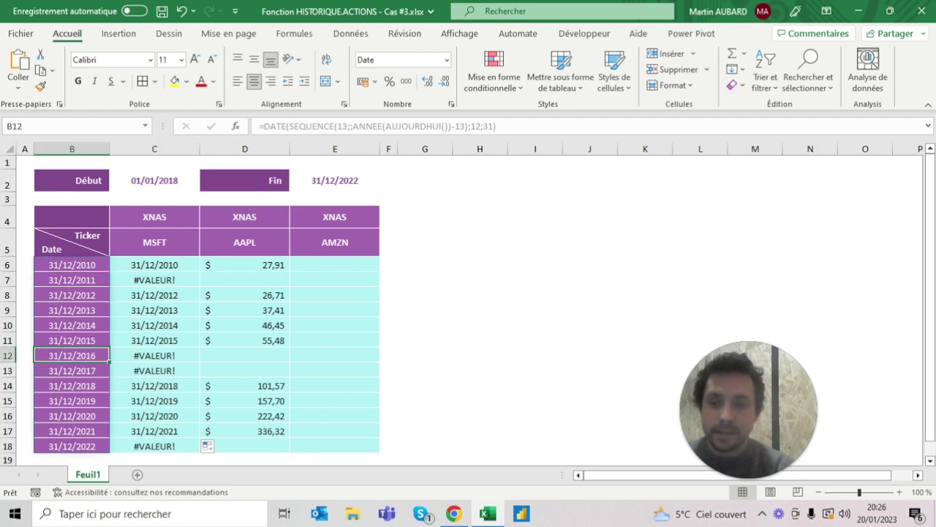
{"action": "left_click", "coordinate": [72, 446]}
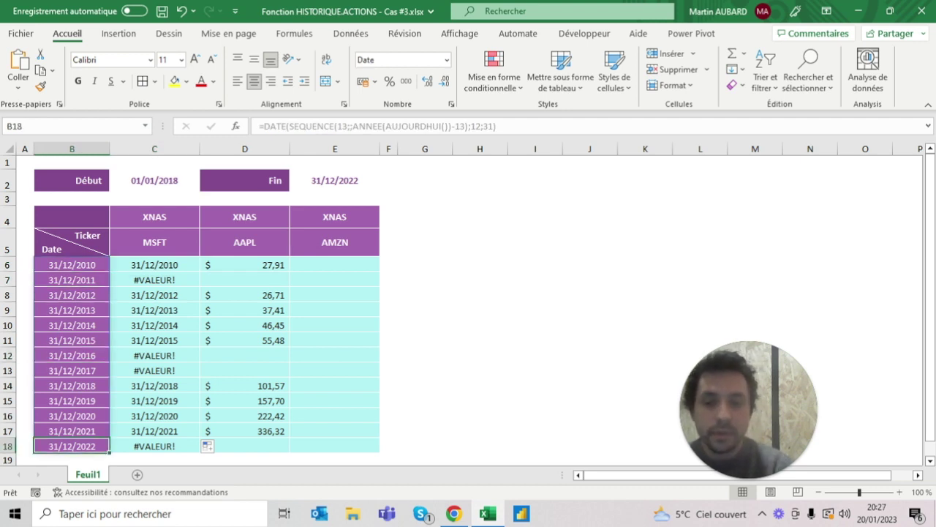
Clear the copied formulas from C7:C18, keeping C6's 31/12/2010 result, and reopen C6's formula
{"action": "left_click", "coordinate": [154, 265]}
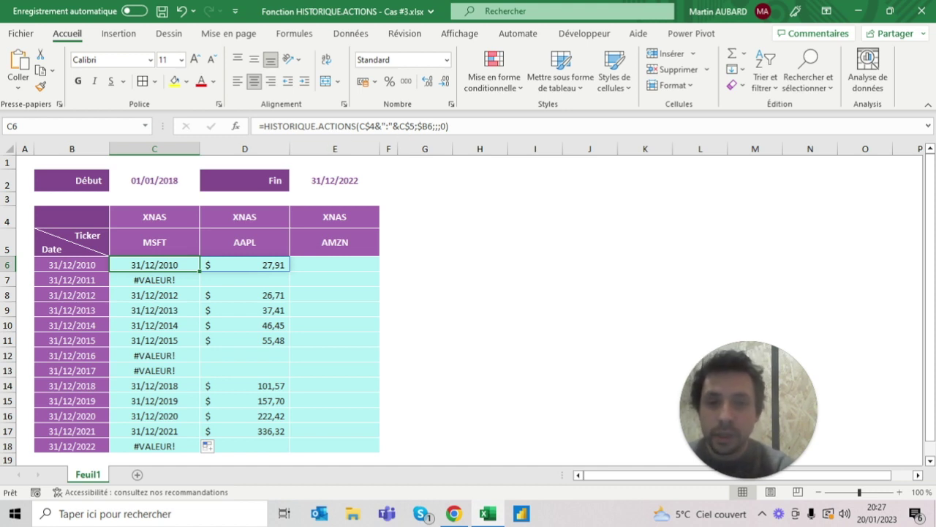
{"action": "left_click", "coordinate": [433, 126]}
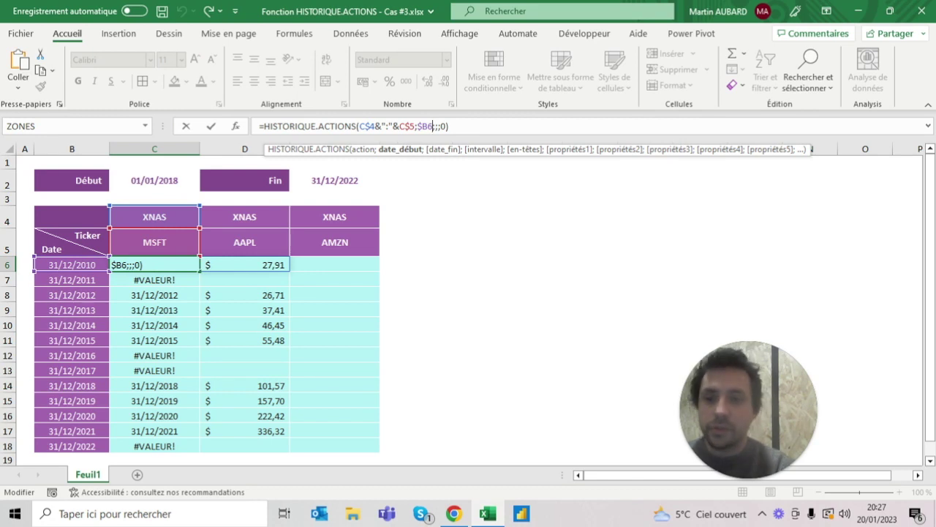
{"action": "key", "text": "Return"}
{"action": "key", "text": "ctrl+shift+Down"}
{"action": "key", "text": "Delete"}
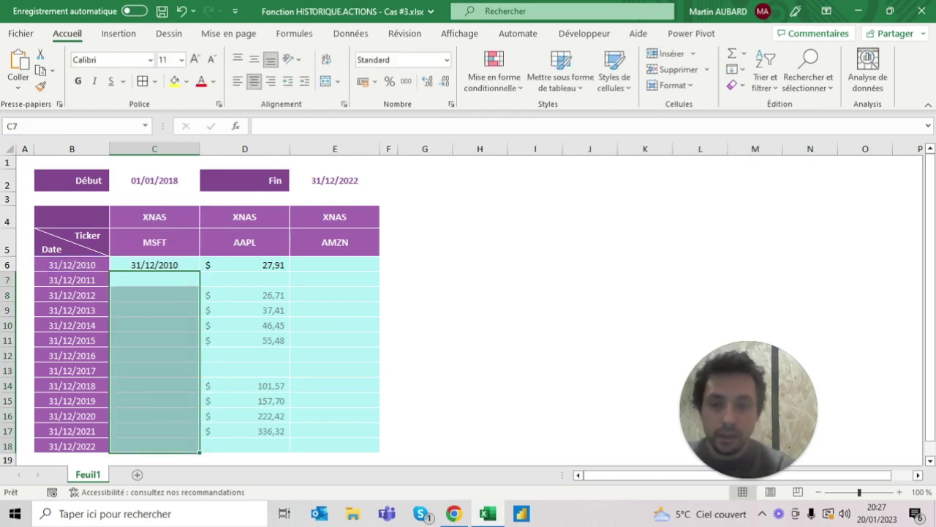
{"action": "left_click", "coordinate": [155, 265]}
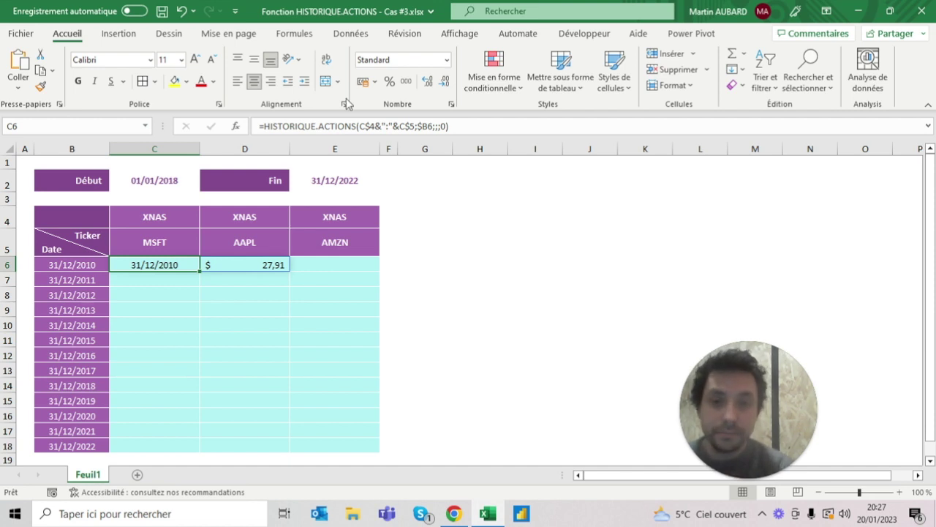
{"action": "left_click", "coordinate": [417, 126]}
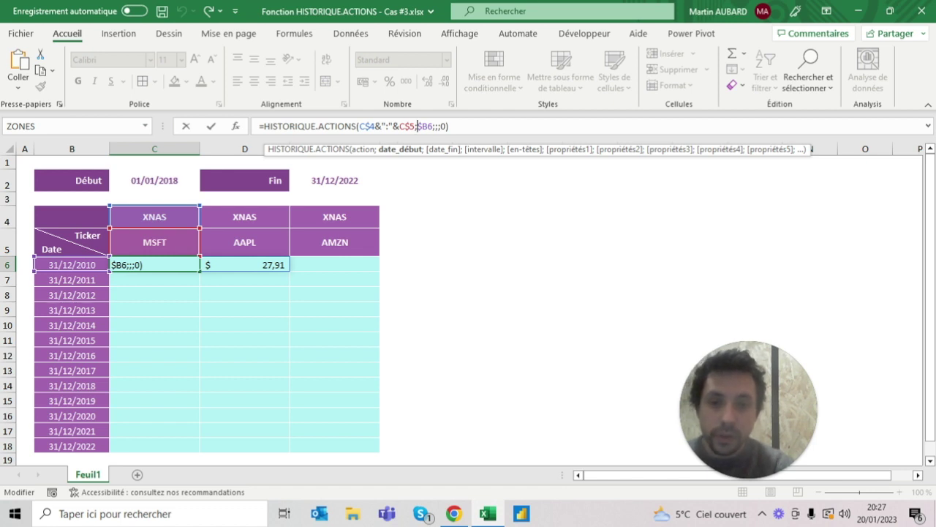
Use SEQUENCE(5;;$B6;-1) as C6's start date, spilling dates 31/12/2010 to 27/12/2010
{"action": "type", "text": "s"}
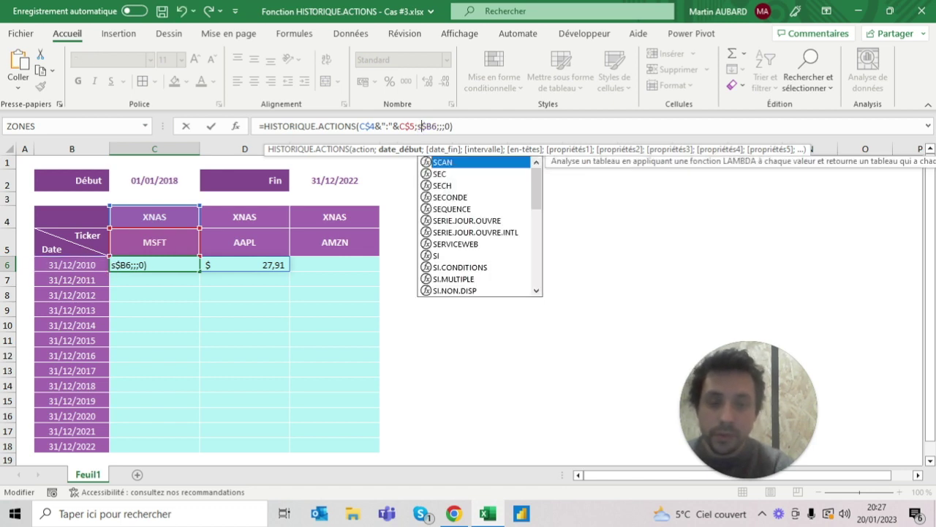
{"action": "type", "text": "equence"}
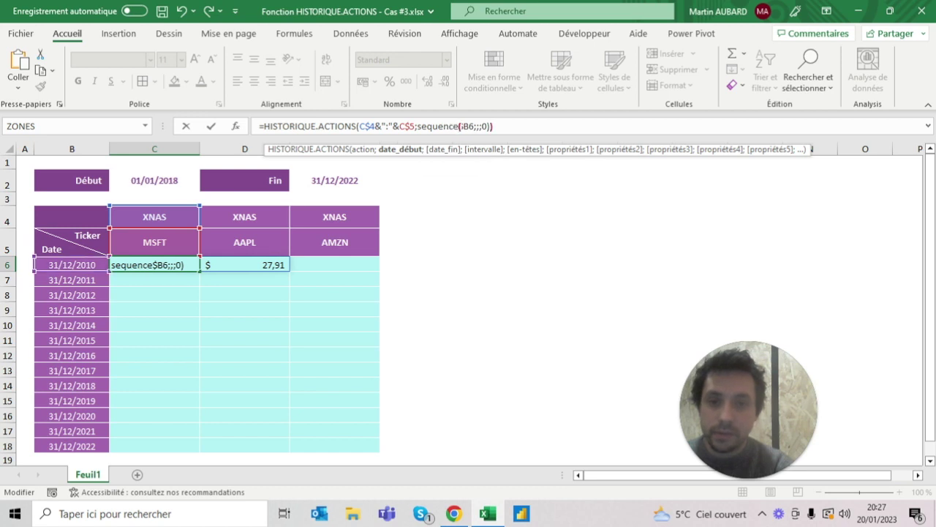
{"action": "type", "text": "("}
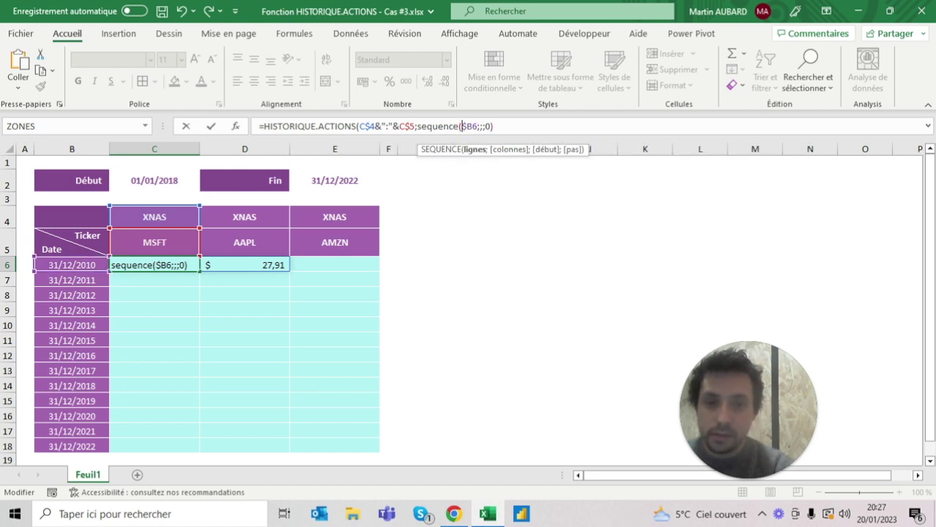
{"action": "type", "text": "3"}
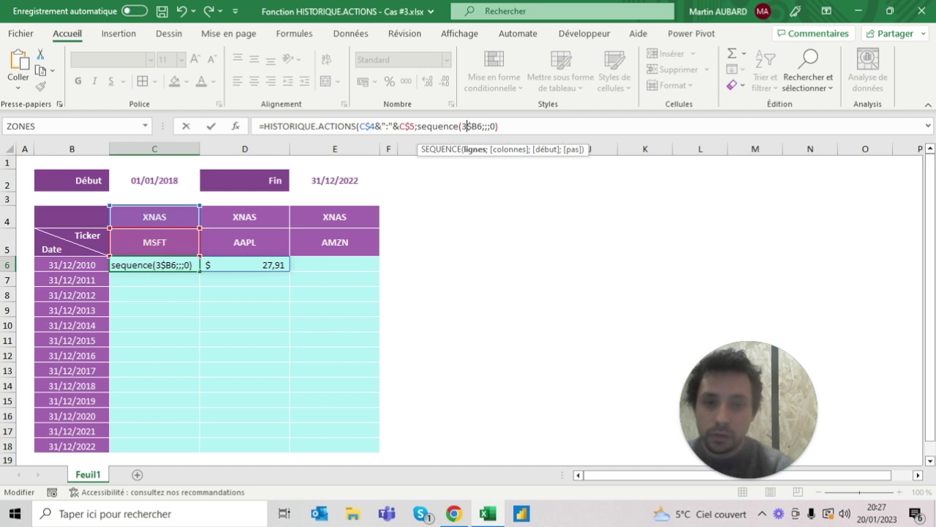
{"action": "key", "text": "BackSpace"}
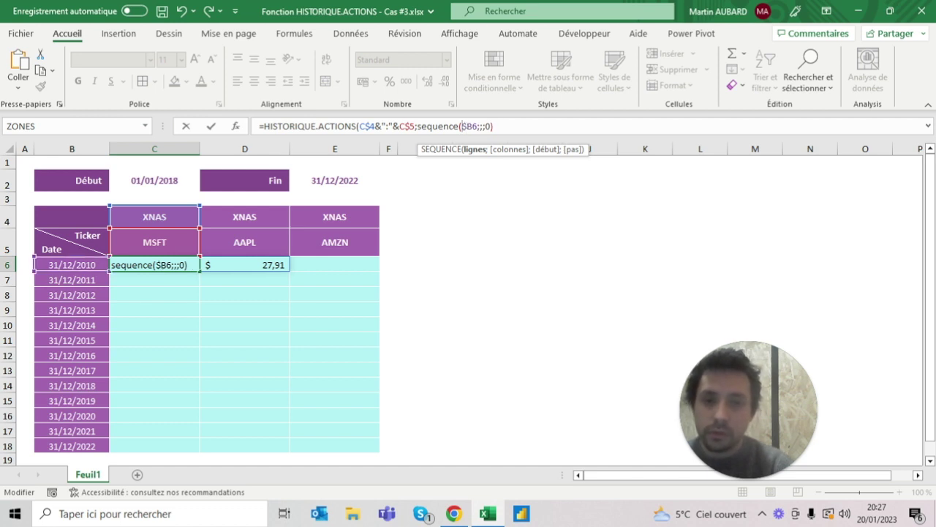
{"action": "type", "text": "5;"}
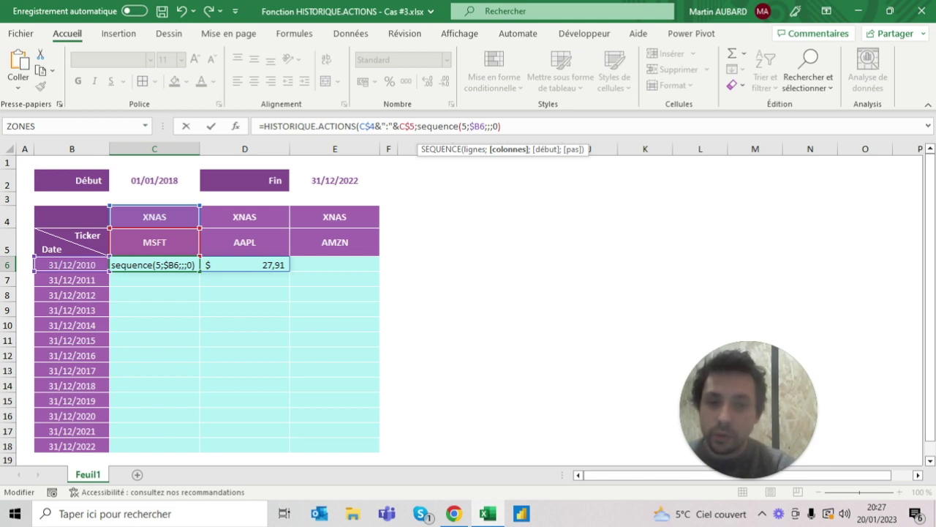
{"action": "type", "text": ";$B6"}
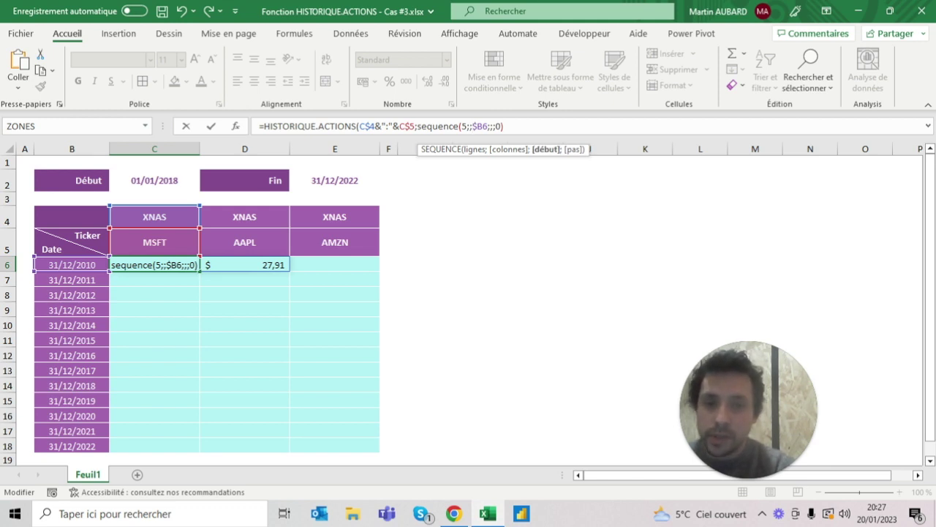
{"action": "type", "text": ";-1"}
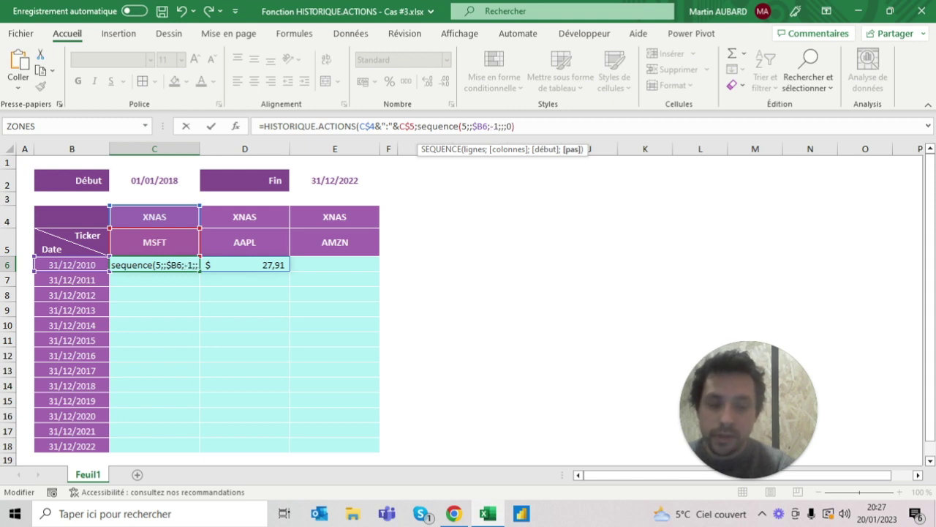
{"action": "type", "text": ")"}
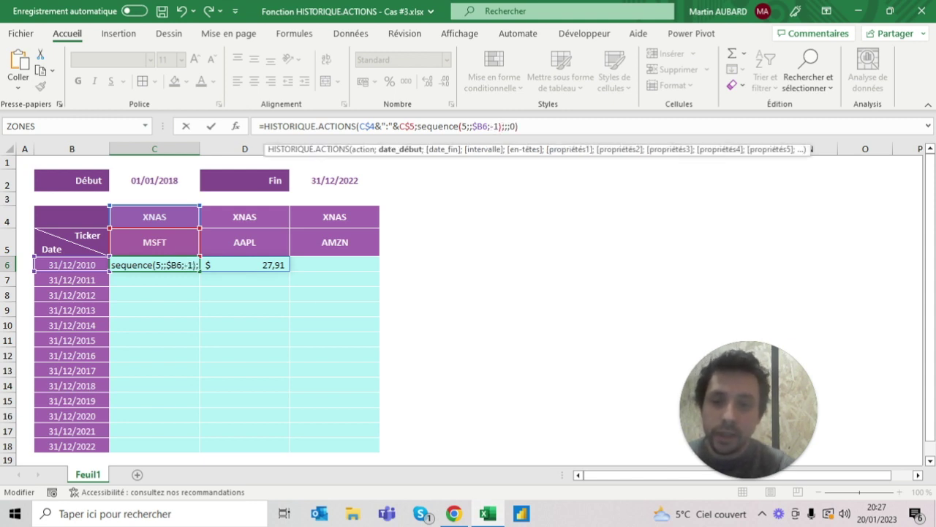
{"action": "key", "text": "Return"}
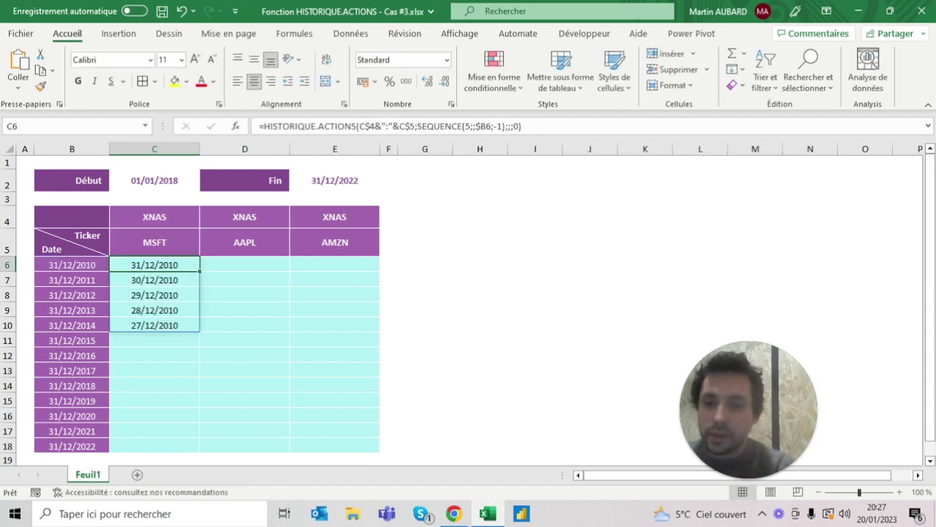
Change the SEQUENCE row count in C6 from 5 to 8, spilling results to row 13
{"action": "left_click", "coordinate": [154, 295]}
{"action": "left_click", "coordinate": [154, 310]}
{"action": "left_click", "coordinate": [154, 265]}
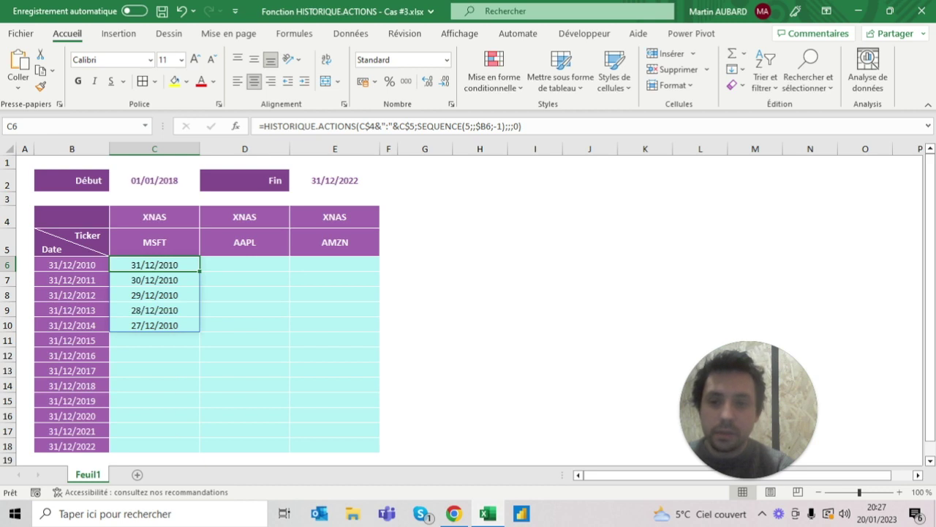
{"action": "left_click", "coordinate": [465, 125]}
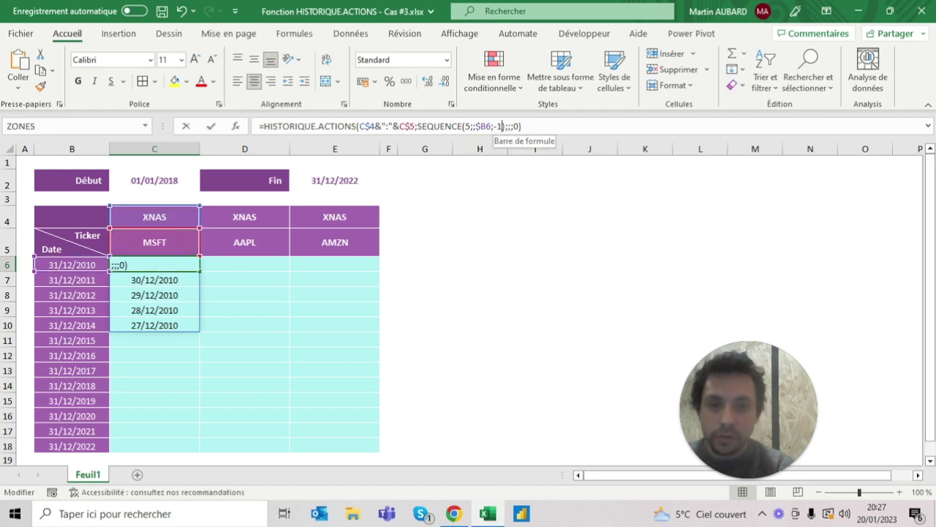
{"action": "key", "text": "Delete"}
{"action": "type", "text": "8"}
{"action": "key", "text": "Return"}
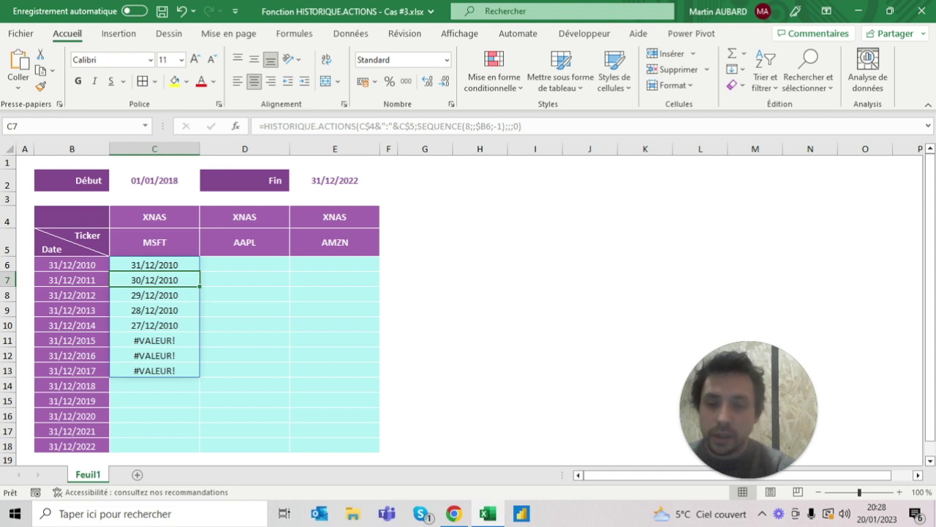
Try a row count of 15 in C6's SEQUENCE, then undo back to 8
{"action": "left_click", "coordinate": [154, 264]}
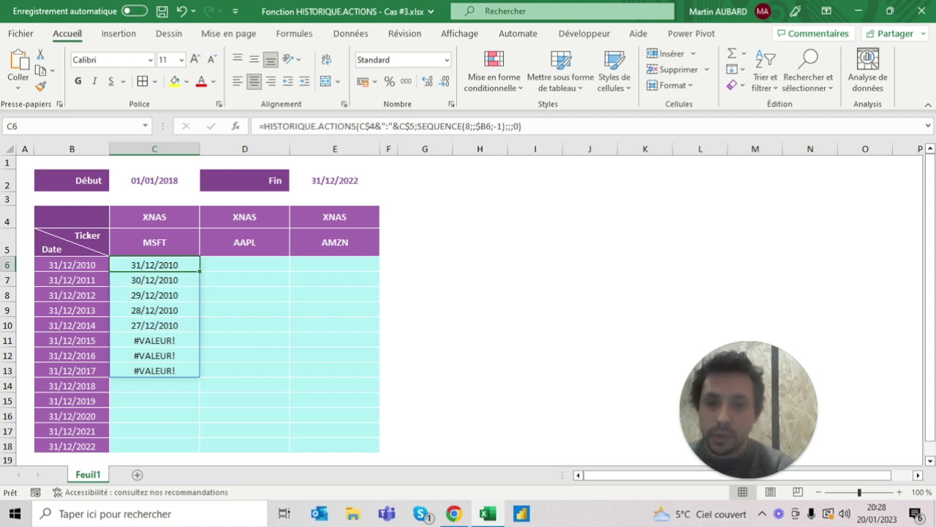
{"action": "left_click", "coordinate": [472, 126]}
{"action": "key", "text": "BackSpace"}
{"action": "type", "text": "15"}
{"action": "key", "text": "Return"}
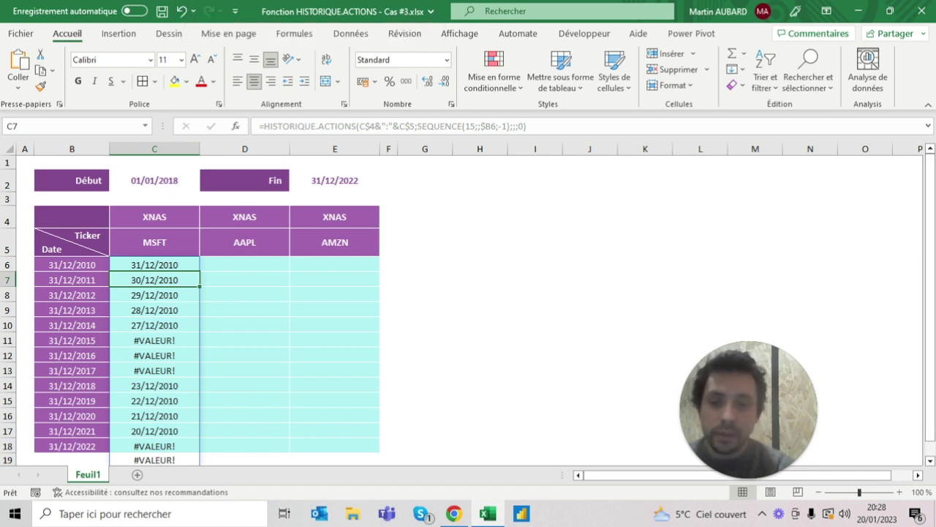
{"action": "left_click", "coordinate": [185, 14]}
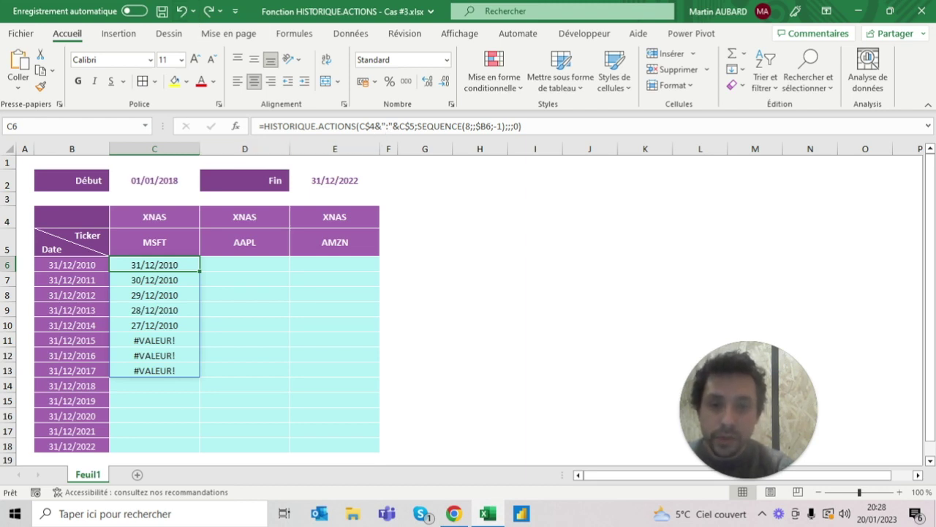
{"action": "left_click", "coordinate": [521, 127]}
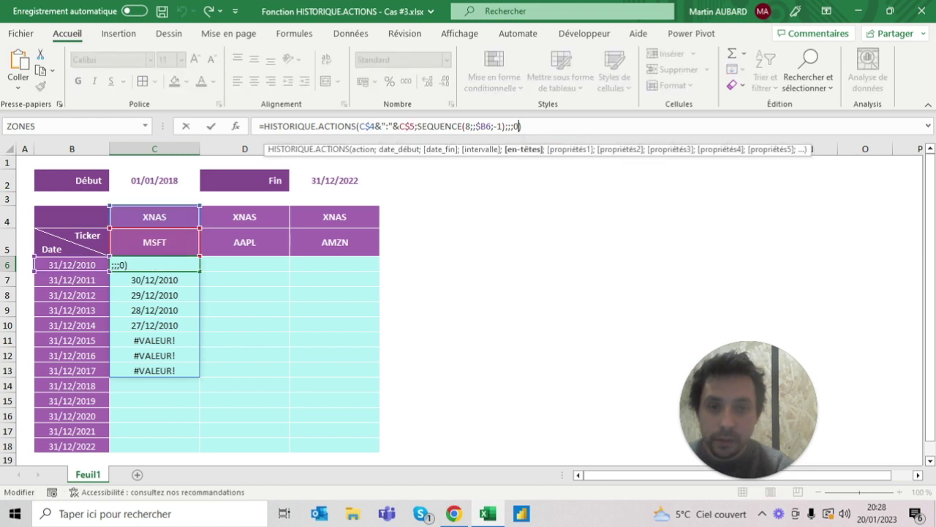
Append ;1 to C6's formula so MSFT closes $27,91 to $28,07 replace the dates
{"action": "type", "text": ";"}
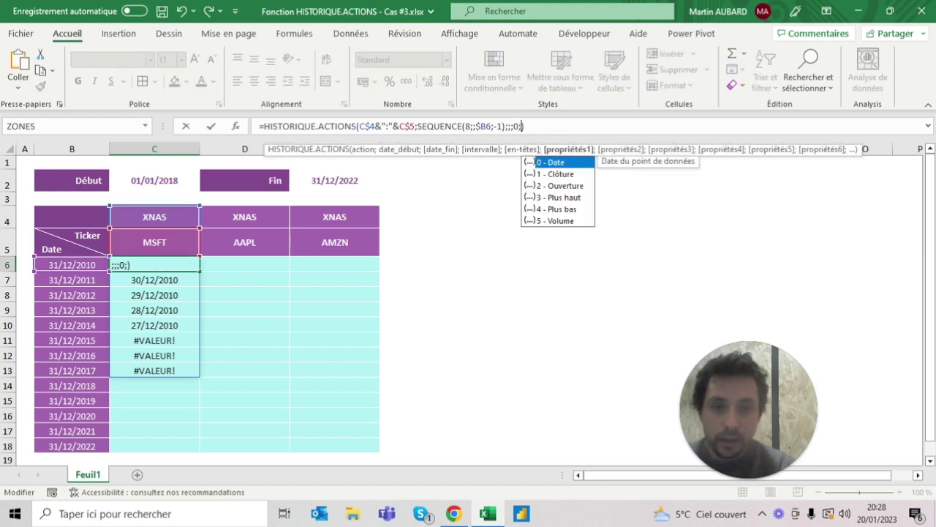
{"action": "type", "text": "1"}
{"action": "key", "text": "Return"}
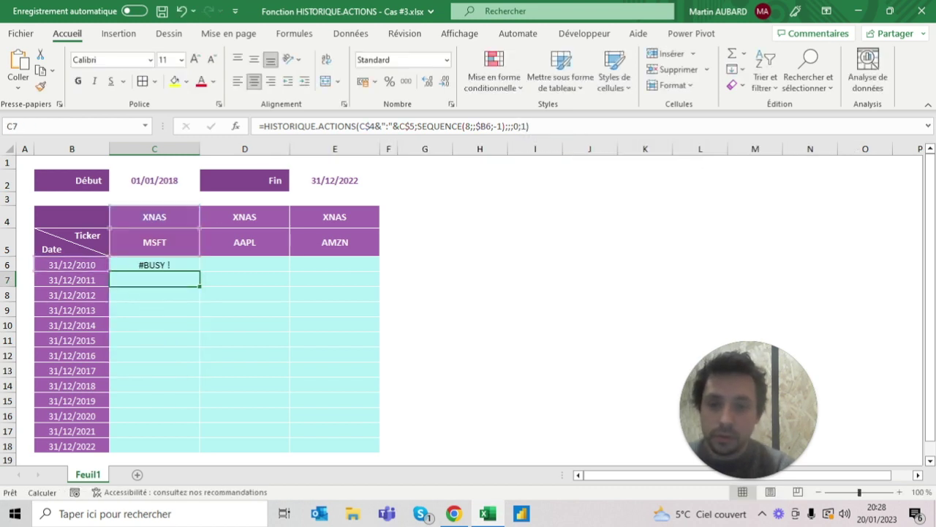
{"action": "key", "text": "Up"}
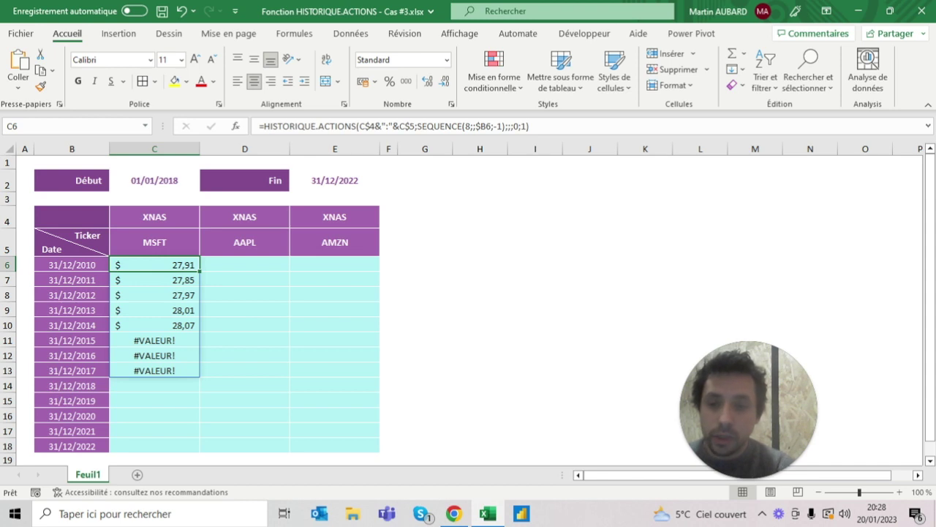
{"action": "left_click", "coordinate": [181, 11]}
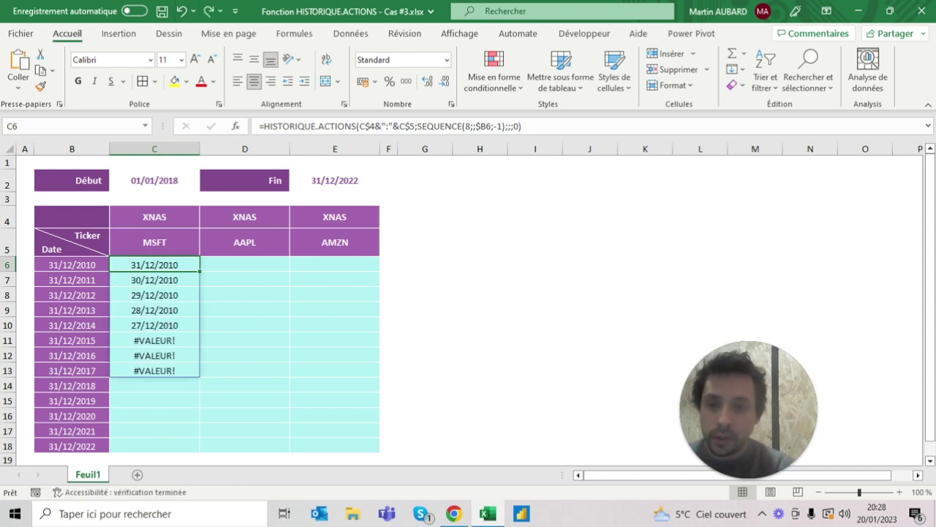
{"action": "left_click", "coordinate": [210, 11]}
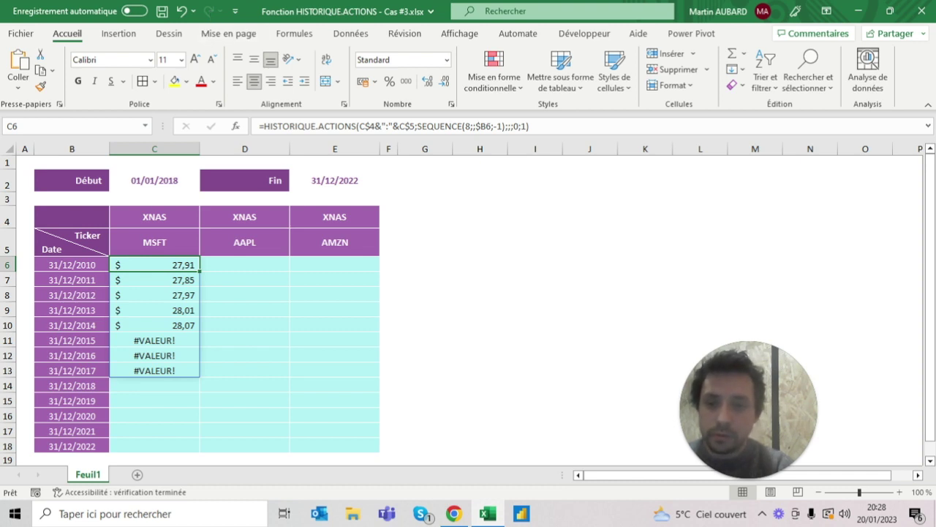
{"action": "key", "text": "F2"}
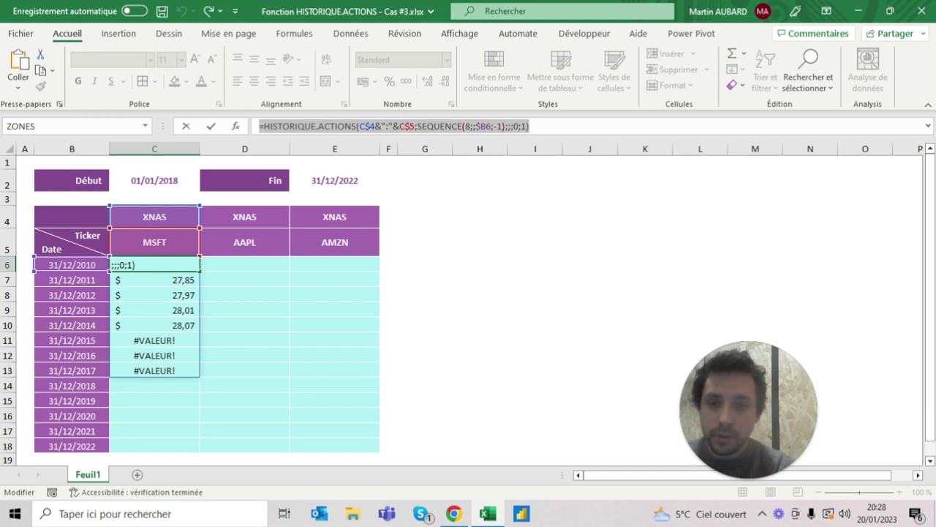
{"action": "key", "text": "ctrl+Return"}
{"action": "left_click", "coordinate": [72, 264]}
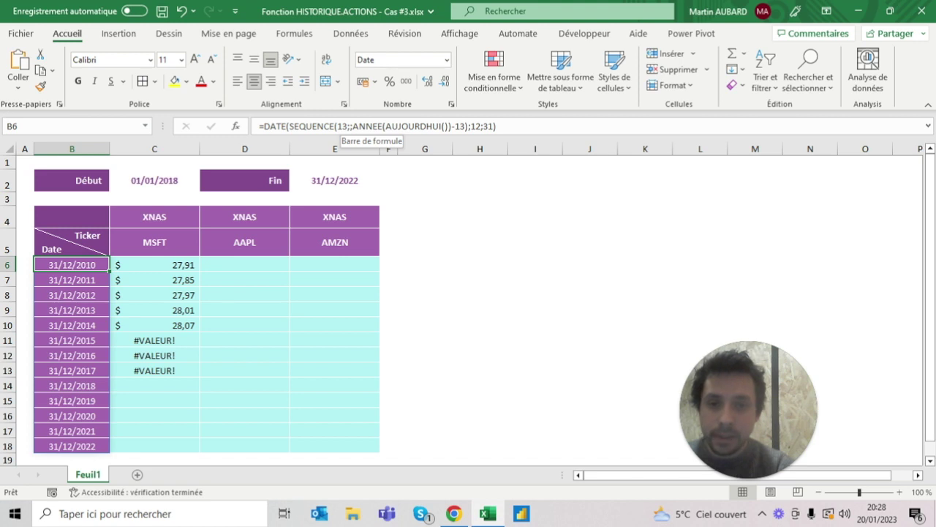
{"action": "left_click", "coordinate": [470, 126]}
{"action": "key", "text": "BackSpace"}
{"action": "type", "text": "2"}
{"action": "key", "text": "Return"}
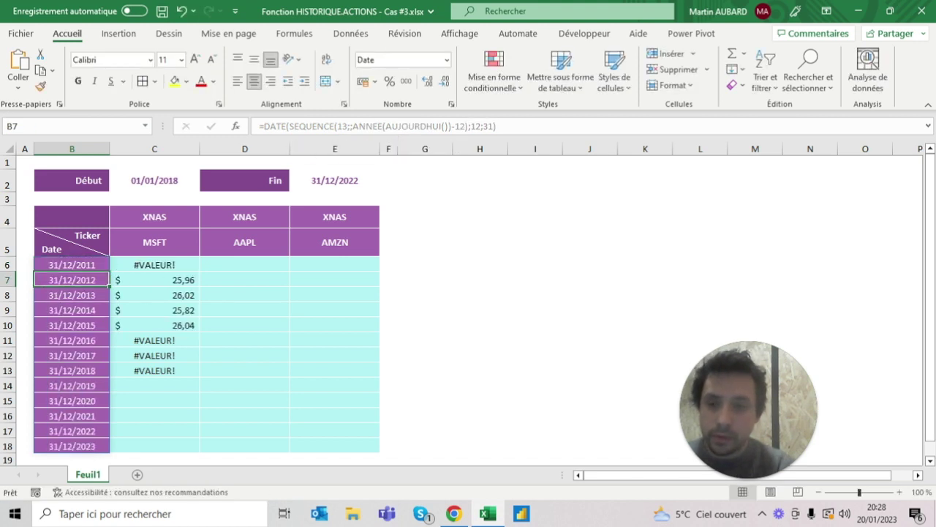
{"action": "left_click", "coordinate": [72, 264]}
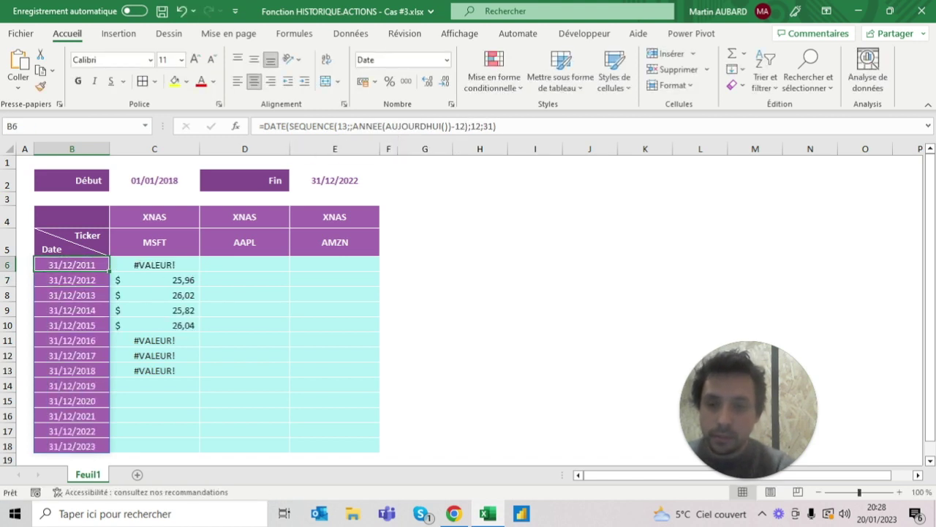
{"action": "left_click", "coordinate": [461, 126]}
{"action": "key", "text": "BackSpace"}
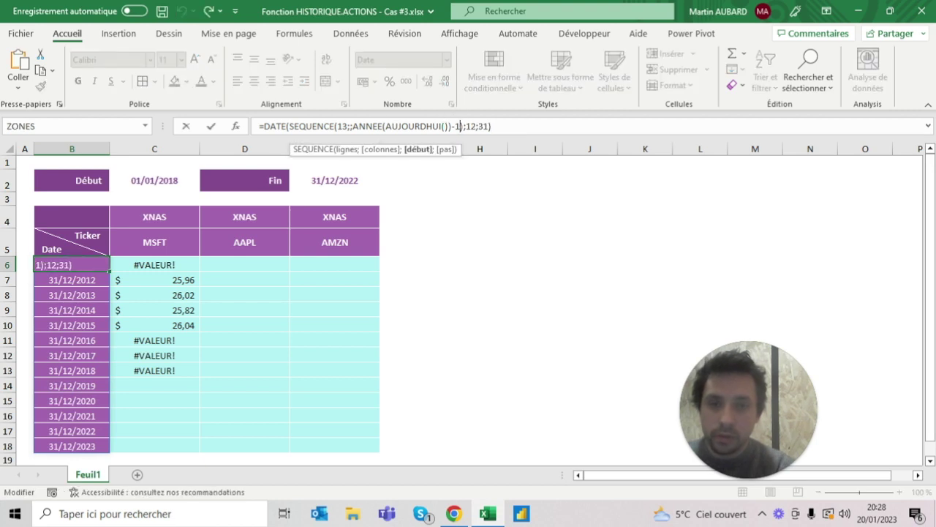
{"action": "type", "text": "4"}
{"action": "key", "text": "Return"}
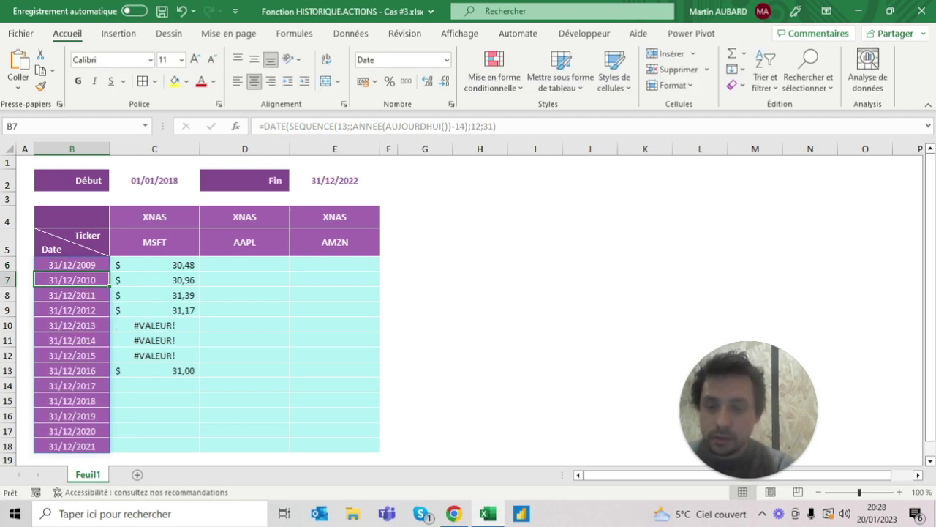
{"action": "left_click", "coordinate": [181, 12]}
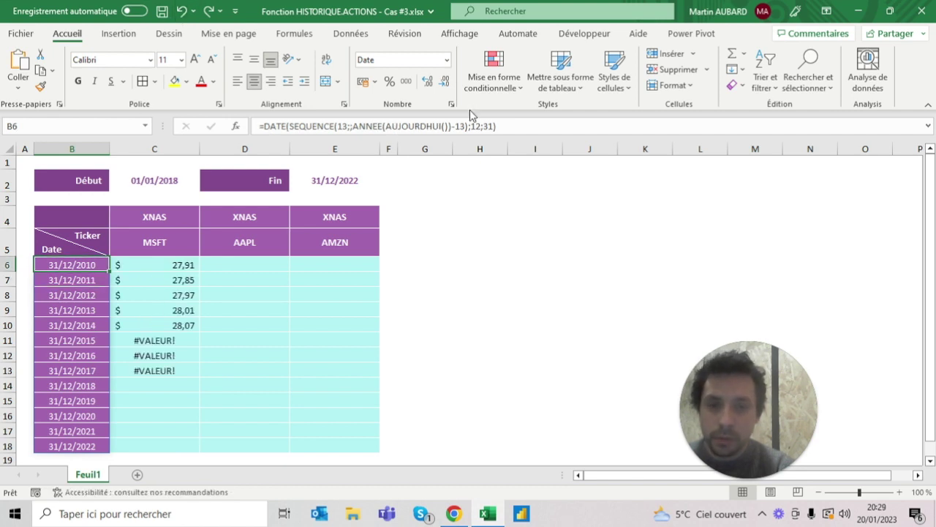
{"action": "left_click", "coordinate": [466, 126]}
{"action": "key", "text": "BackSpace"}
{"action": "type", "text": "2"}
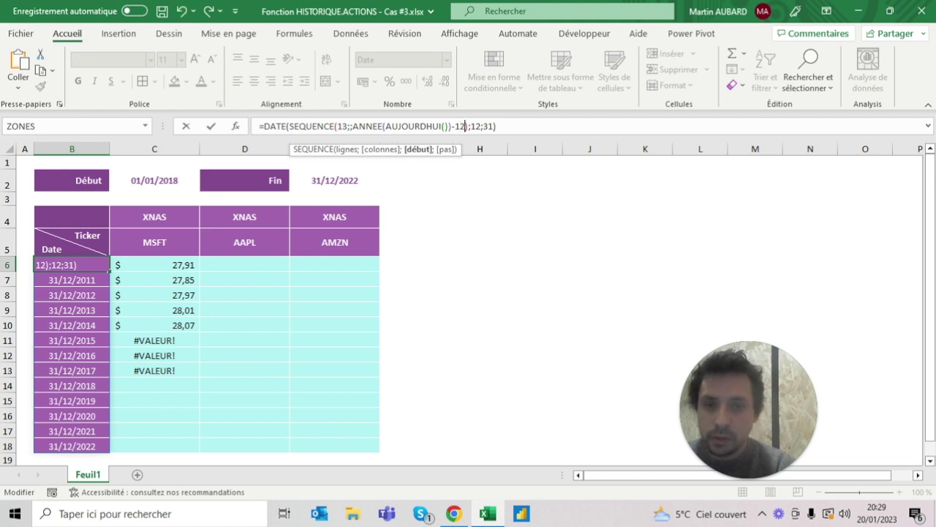
{"action": "key", "text": "ctrl+Return"}
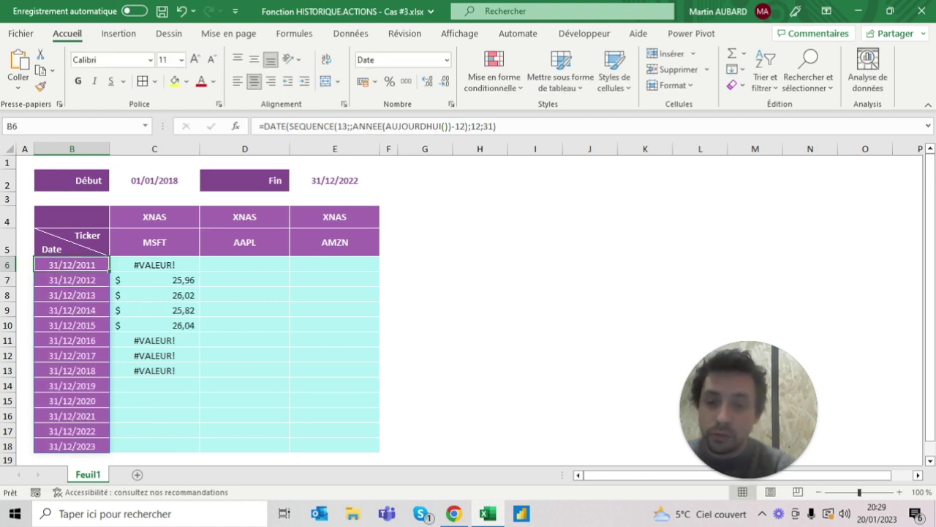
{"action": "left_click", "coordinate": [154, 264]}
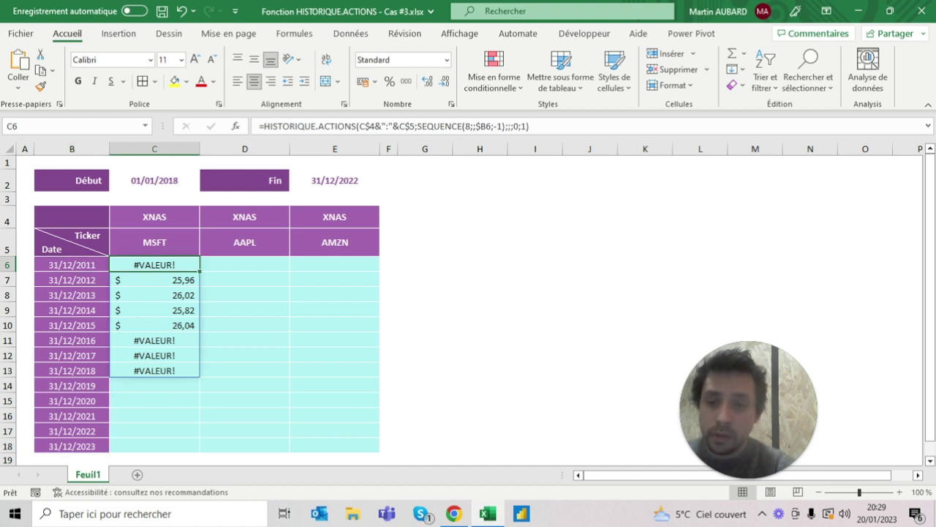
{"action": "left_click", "coordinate": [72, 265]}
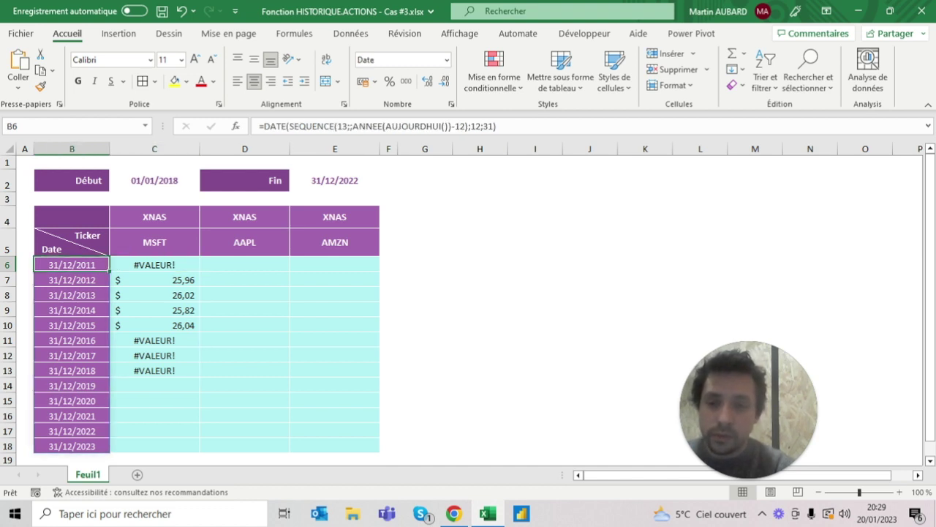
{"action": "left_click", "coordinate": [154, 264]}
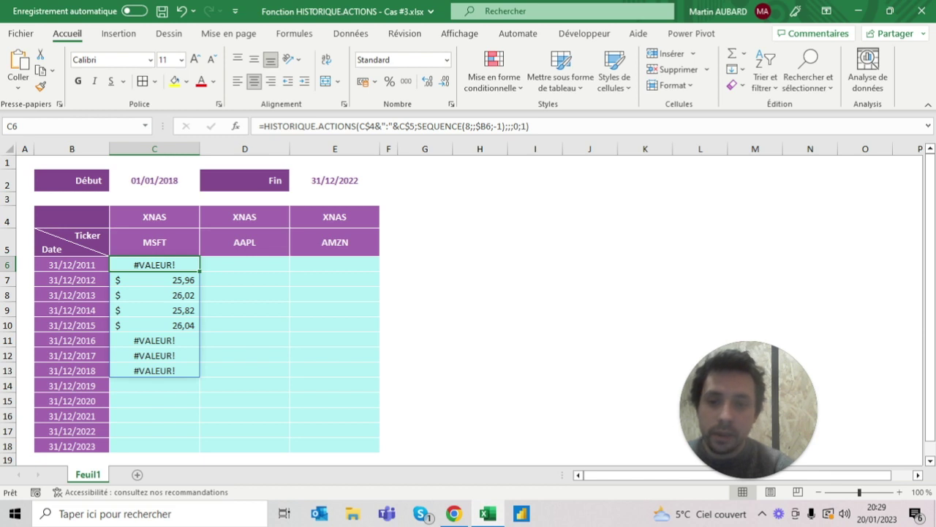
{"action": "left_click", "coordinate": [155, 280]}
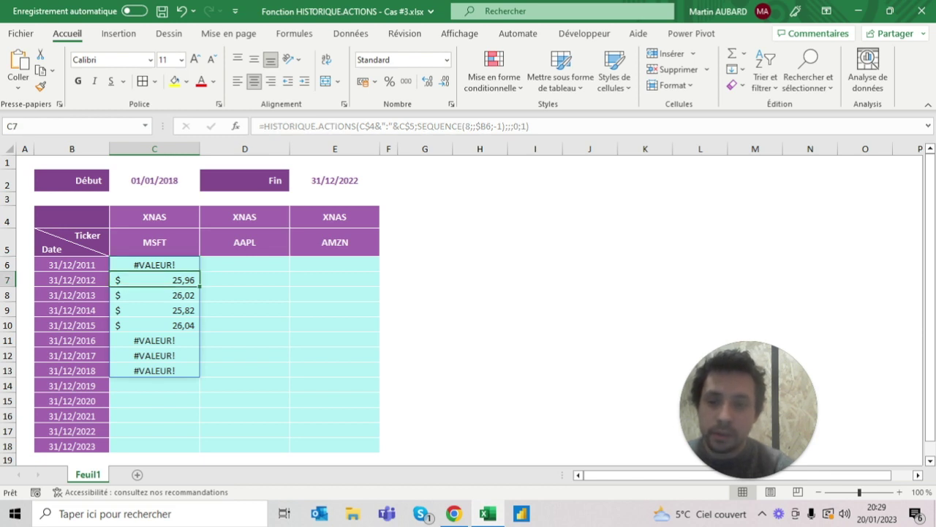
{"action": "left_click", "coordinate": [182, 11]}
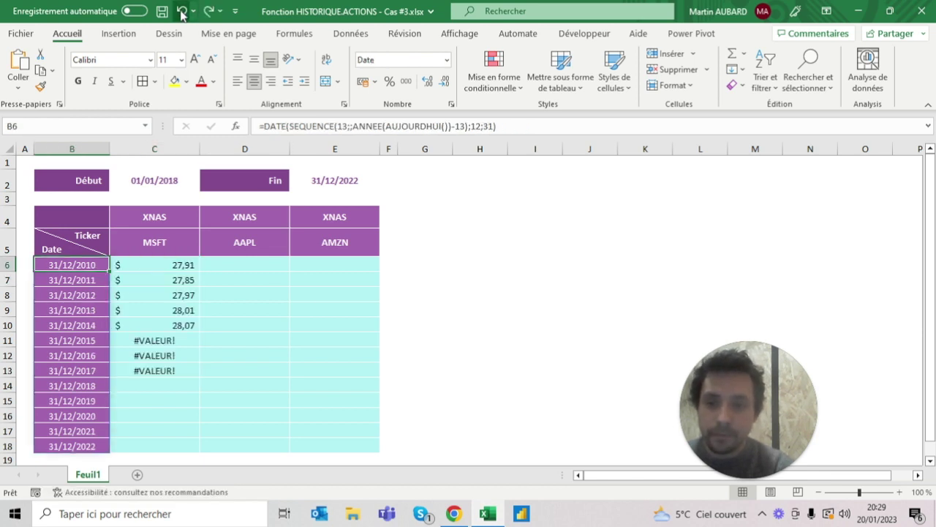
Start wrapping SEQUENCE in FILTRE inside C6's formula, then abandon that edit
{"action": "key", "text": "Right"}
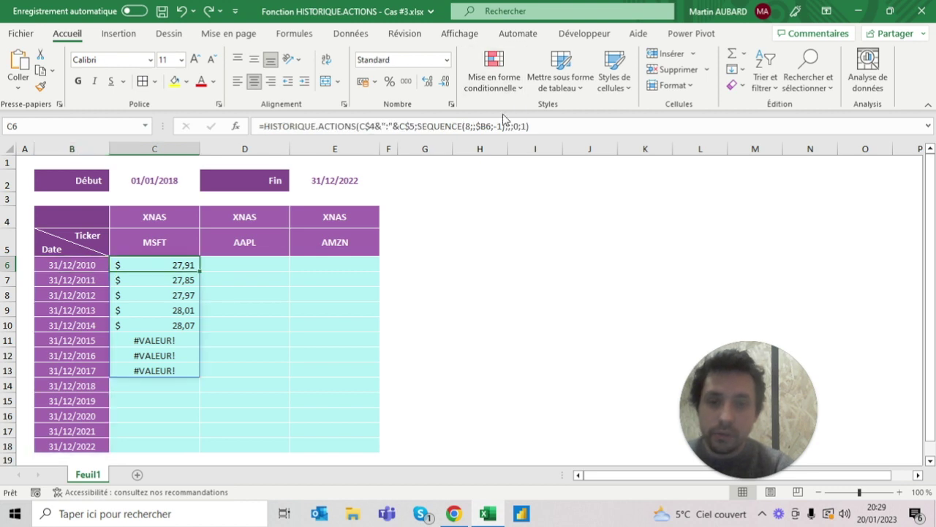
{"action": "left_click", "coordinate": [486, 126]}
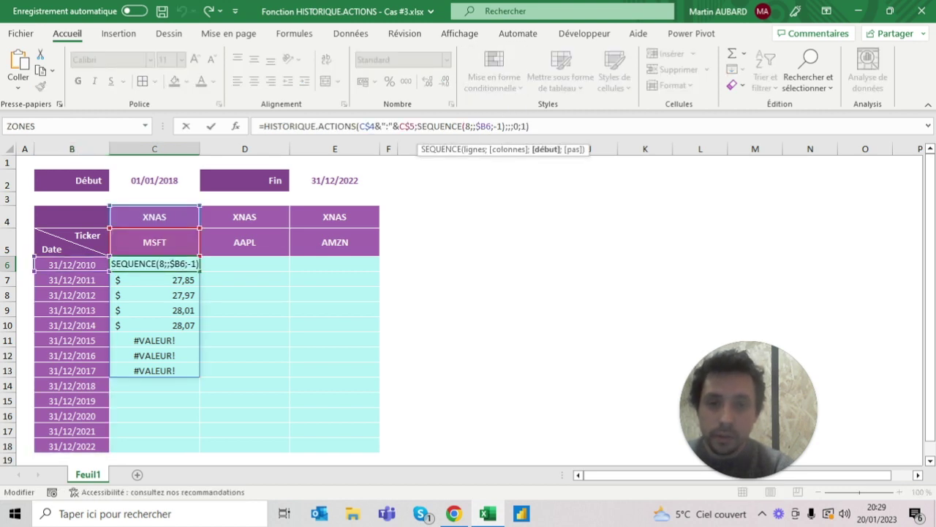
{"action": "left_click", "coordinate": [504, 126]}
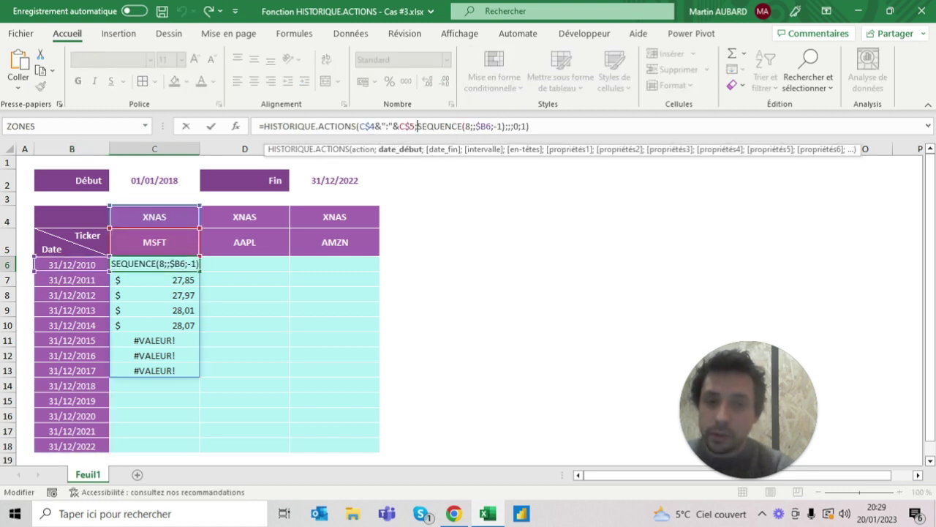
{"action": "left_click", "coordinate": [505, 126]}
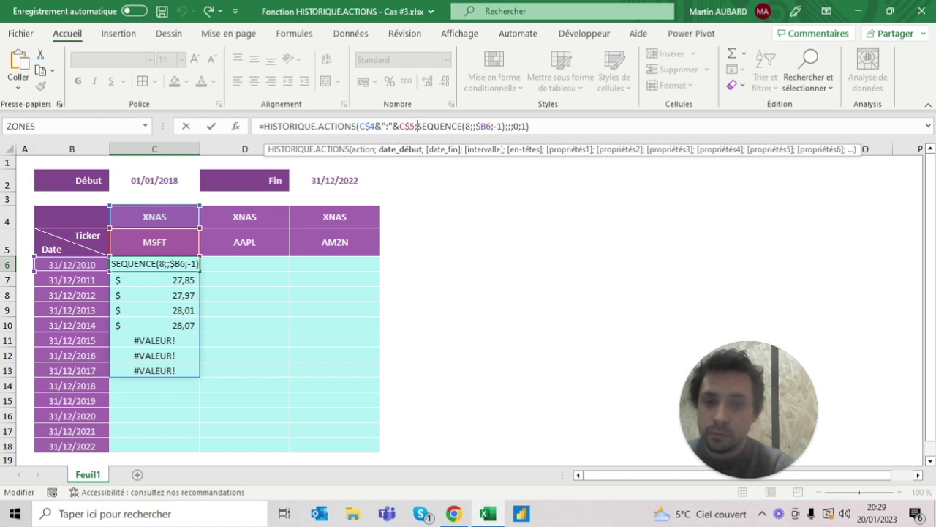
{"action": "type", "text": "fil"}
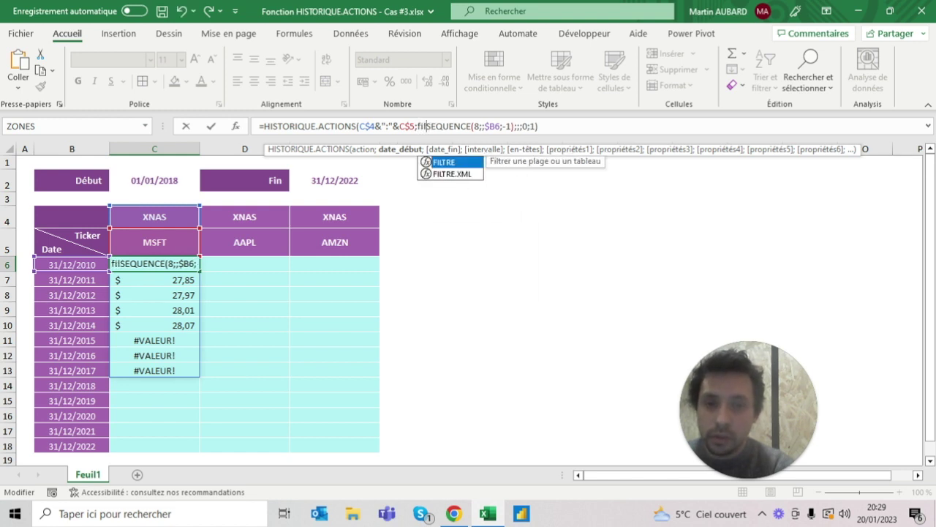
{"action": "key", "text": "Escape"}
{"action": "key", "text": "Escape"}
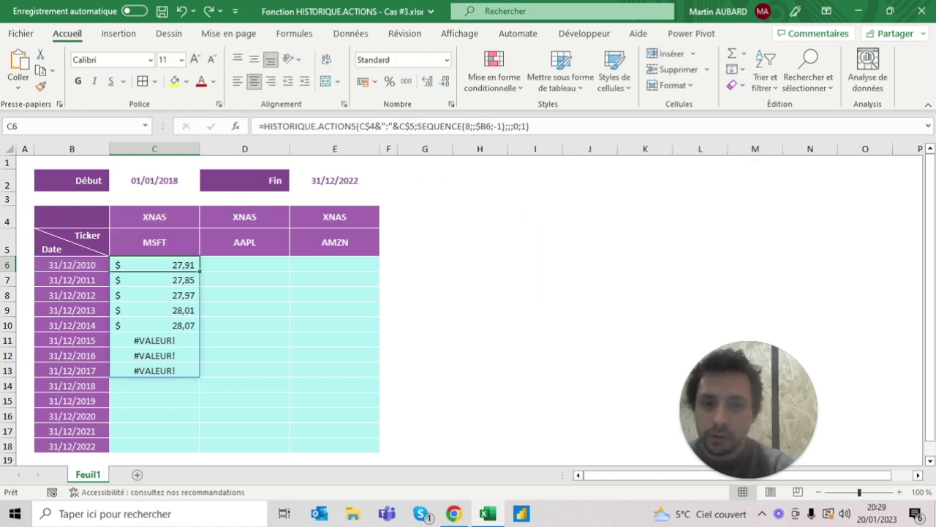
Change C6's SEQUENCE row count from 8 to 5, then back to 8
{"action": "left_click", "coordinate": [465, 126]}
{"action": "key", "text": "Delete"}
{"action": "type", "text": "5"}
{"action": "key", "text": "ctrl+Return"}
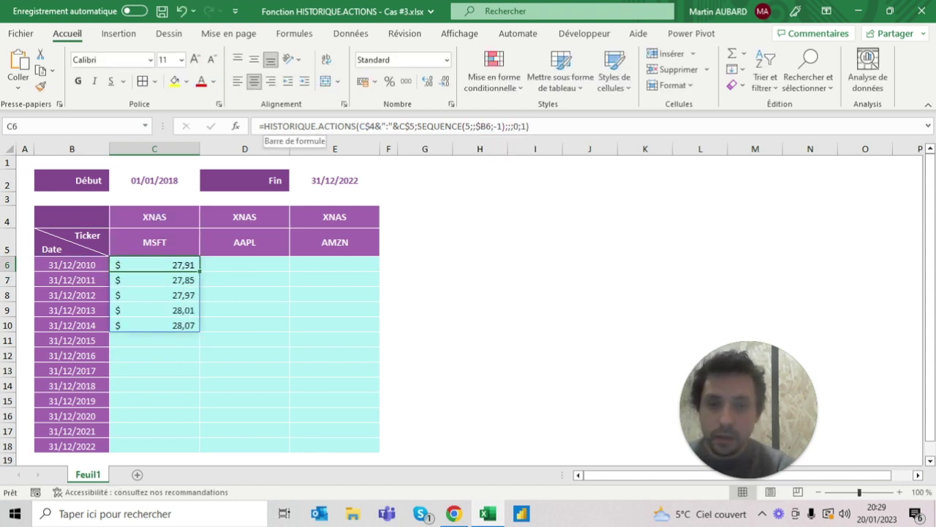
{"action": "left_click", "coordinate": [422, 125]}
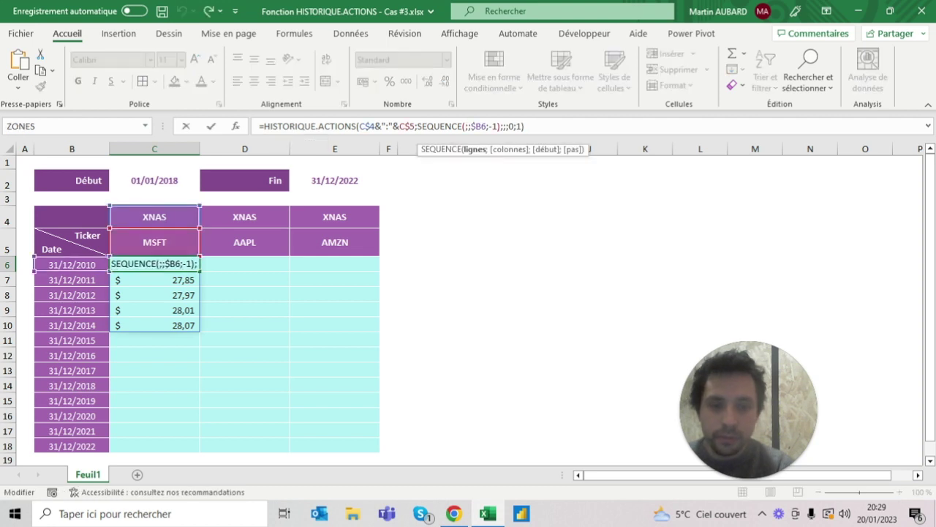
{"action": "key", "text": "Delete"}
{"action": "type", "text": "8"}
{"action": "key", "text": "Return"}
{"action": "left_click", "coordinate": [154, 264]}
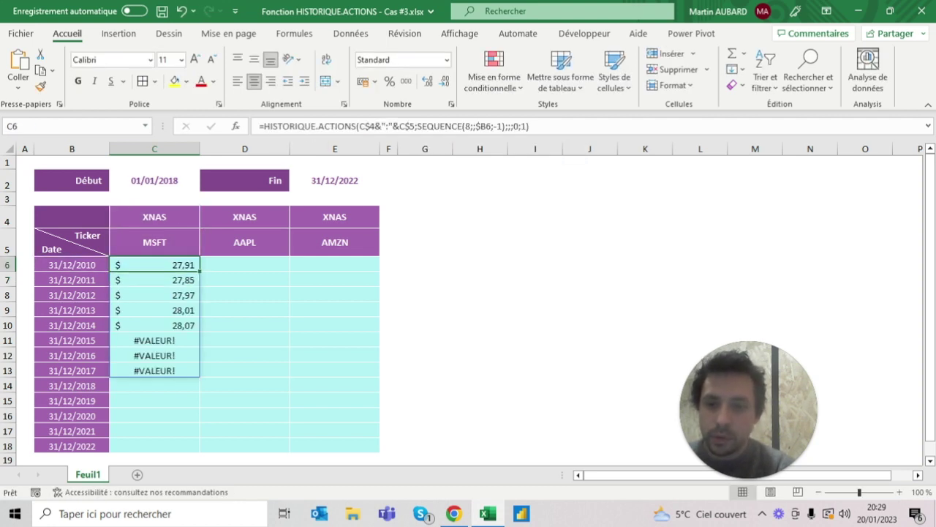
{"action": "left_click", "coordinate": [263, 126]}
Wrap C6's formula as =LET(h;HISTORIQUE.ACTIONS(…);h), keeping the same MSFT prices
{"action": "type", "text": "let("}
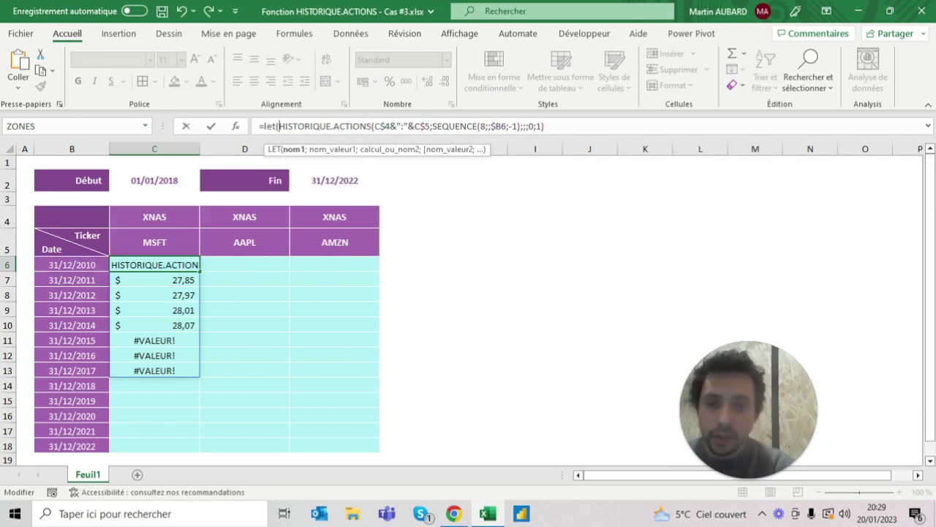
{"action": "type", "text": "h;"}
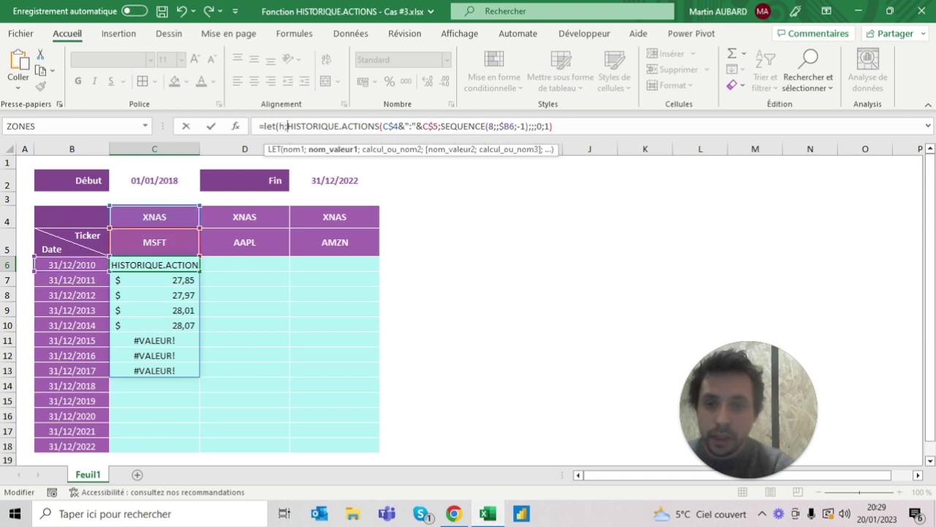
{"action": "key", "text": "Left"}
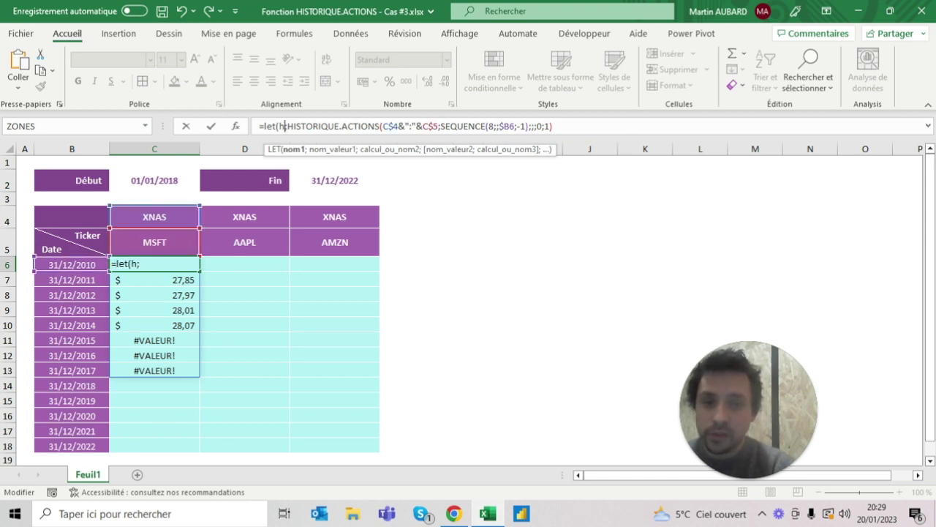
{"action": "key", "text": "End"}
{"action": "type", "text": ";h"}
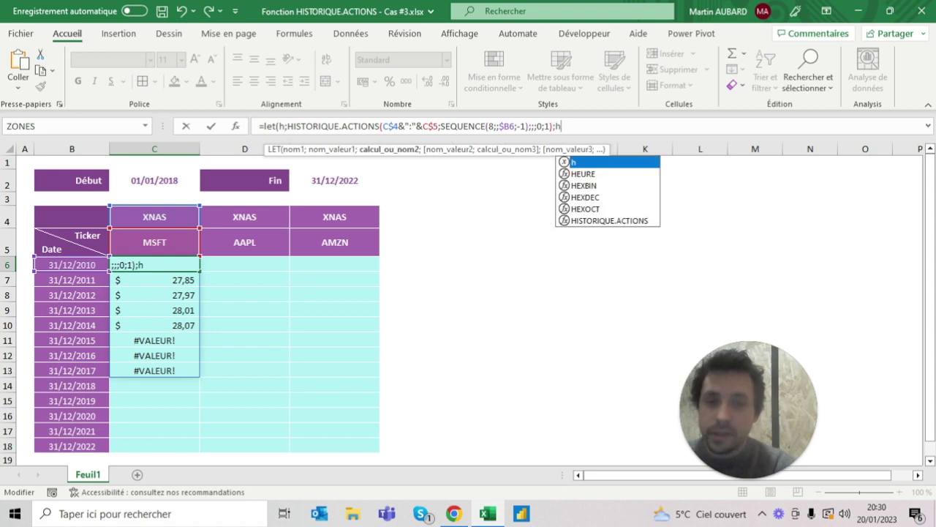
{"action": "type", "text": ")"}
{"action": "key", "text": "ctrl+Return"}
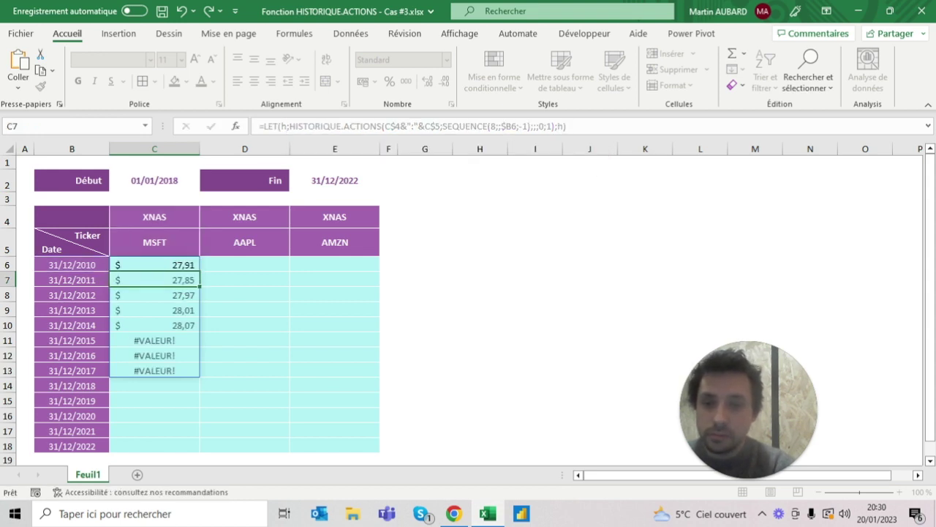
Test adding 100 to every price in C6's LET result, then undo it
{"action": "key", "text": "F2"}
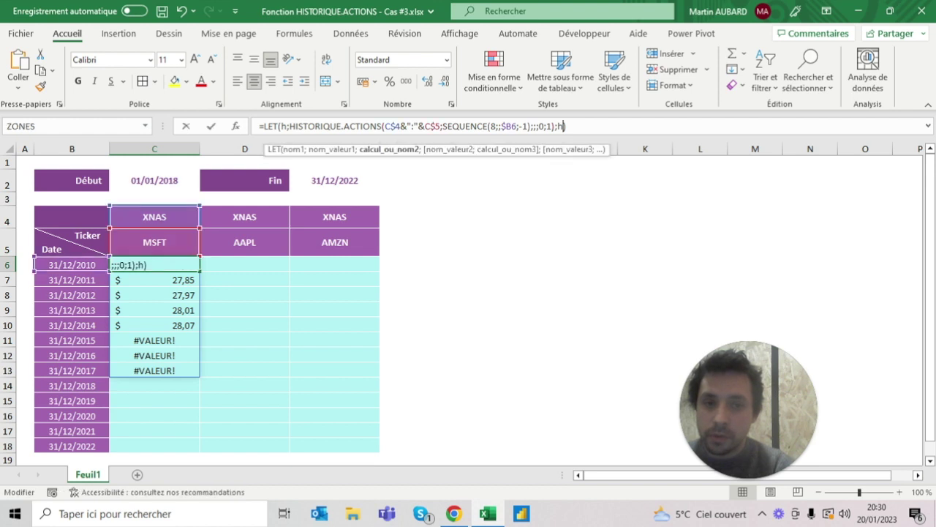
{"action": "type", "text": "+100"}
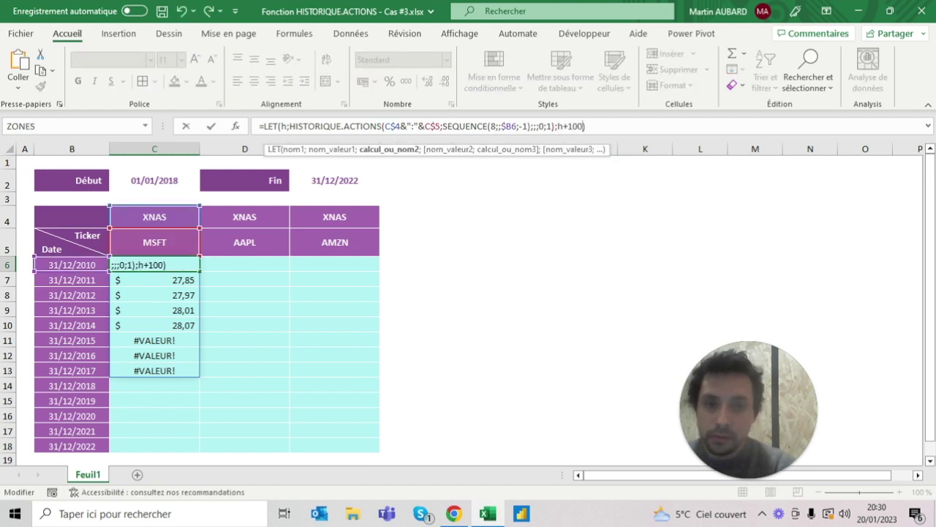
{"action": "key", "text": "Return"}
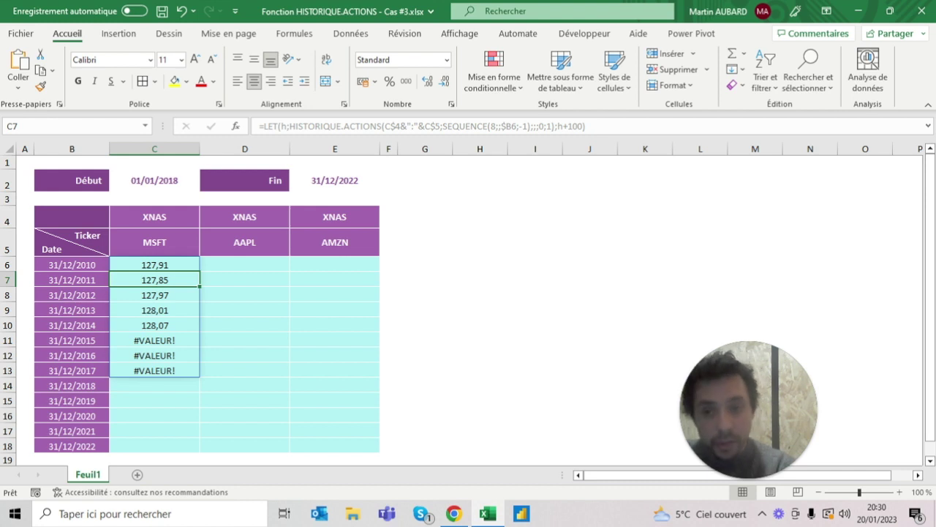
{"action": "left_click", "coordinate": [181, 11]}
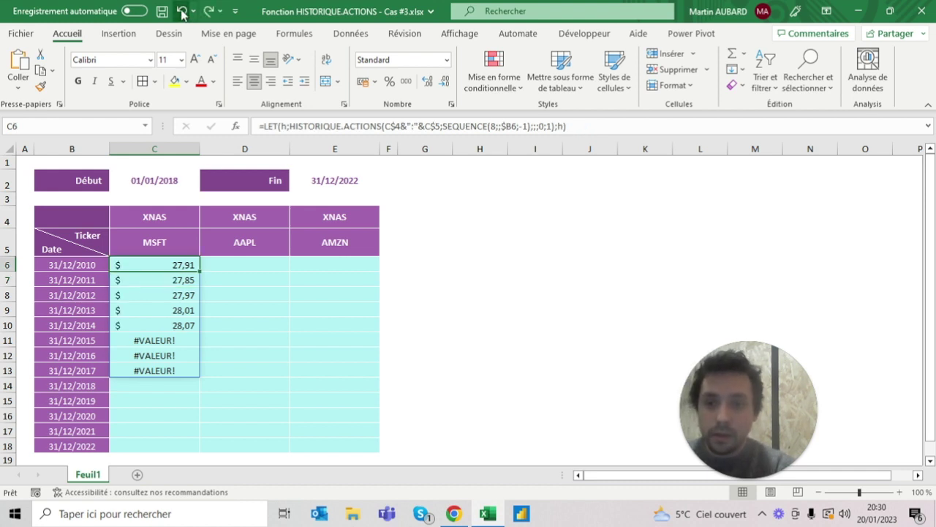
Return FILTRE(h;ESTNUM(h)) from C6's LET to drop the three #VALEUR! rows, comparing via undo/redo
{"action": "key", "text": "F2"}
{"action": "type", "text": "filtre(h;"}
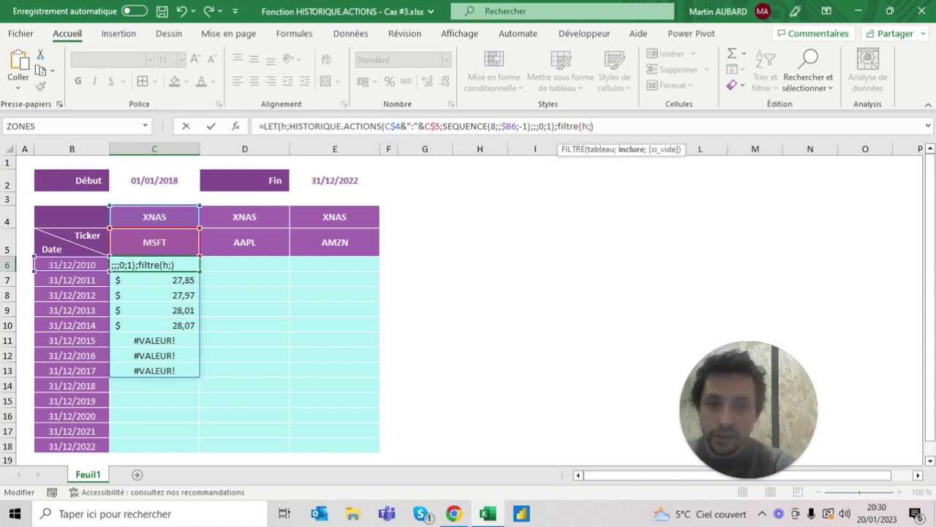
{"action": "type", "text": "estnum(h)"}
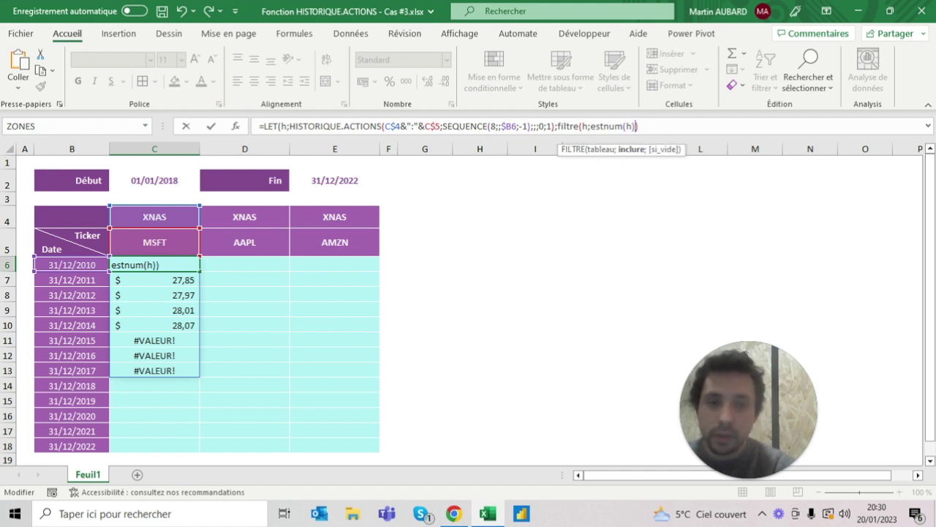
{"action": "type", "text": ")"}
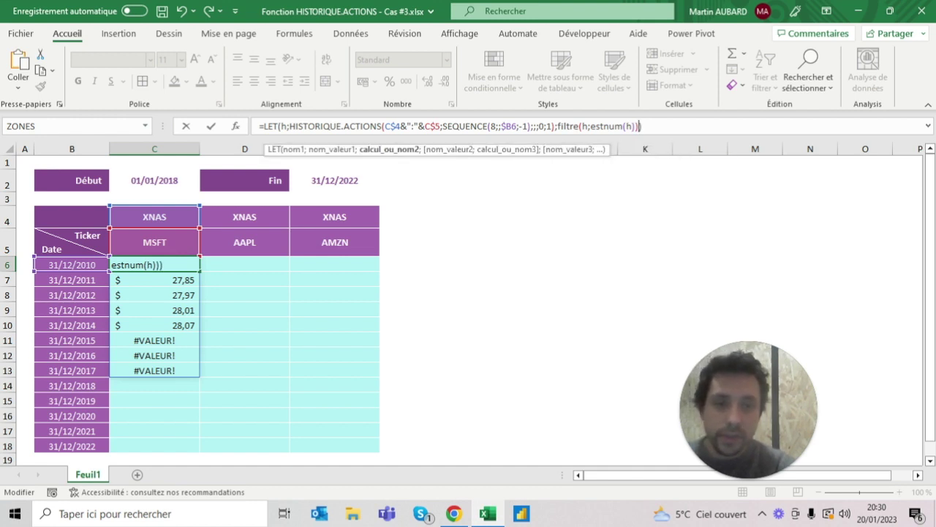
{"action": "key", "text": "Return"}
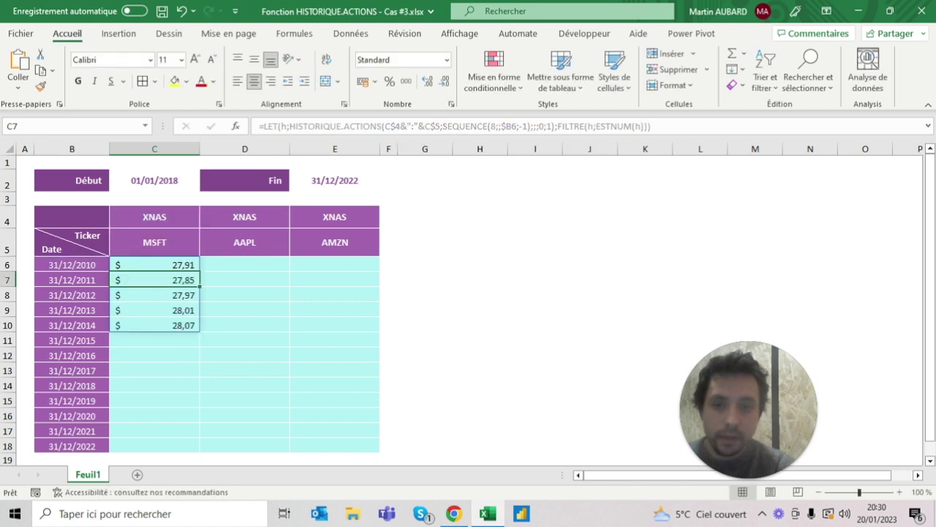
{"action": "left_click", "coordinate": [154, 264]}
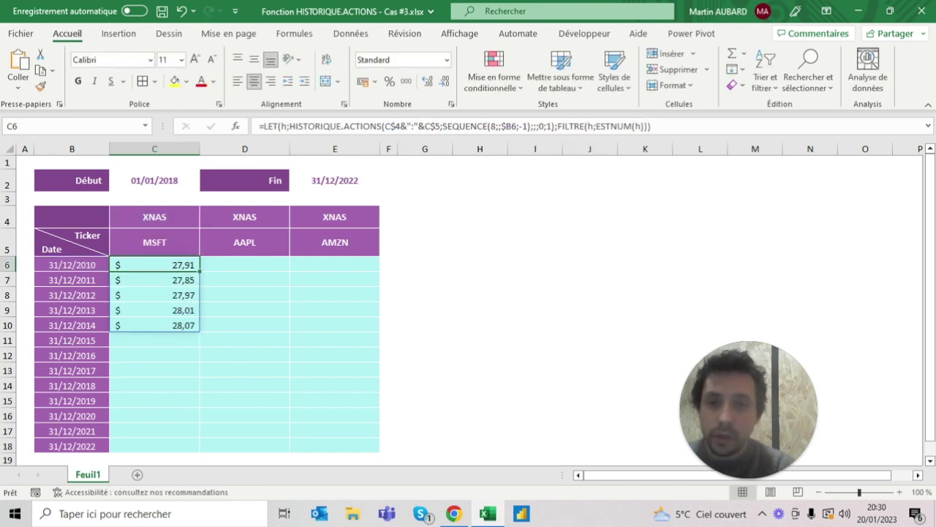
{"action": "left_click", "coordinate": [181, 11]}
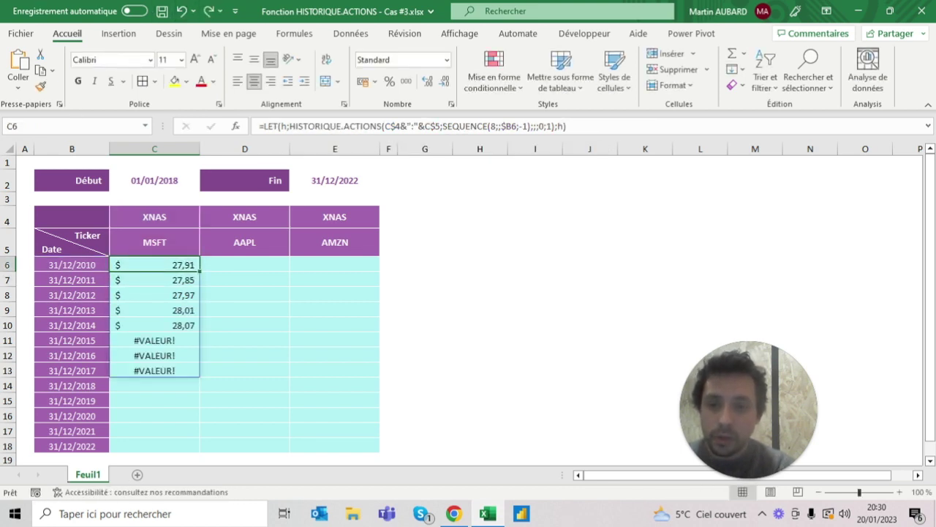
{"action": "left_click", "coordinate": [208, 11]}
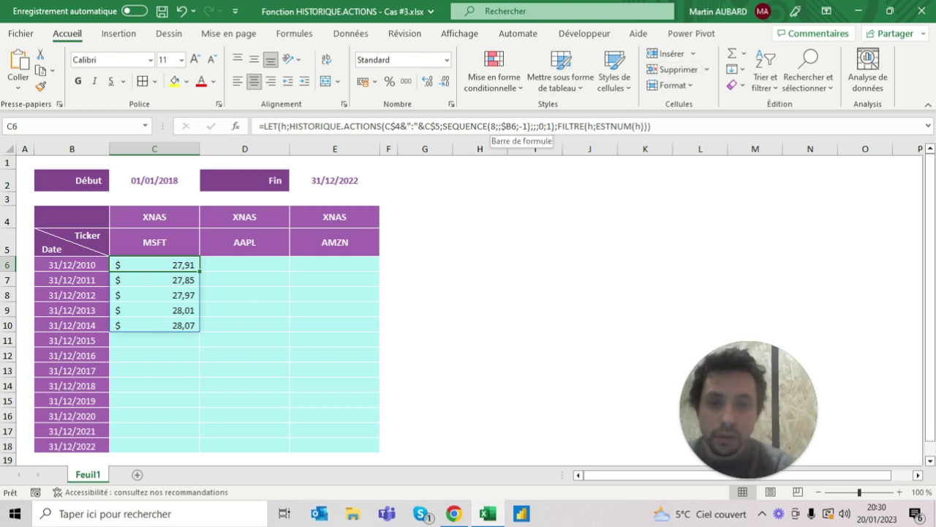
Set C6's SEQUENCE row count to 5 for a five-year lookback
{"action": "left_click", "coordinate": [495, 126]}
{"action": "key", "text": "BackSpace"}
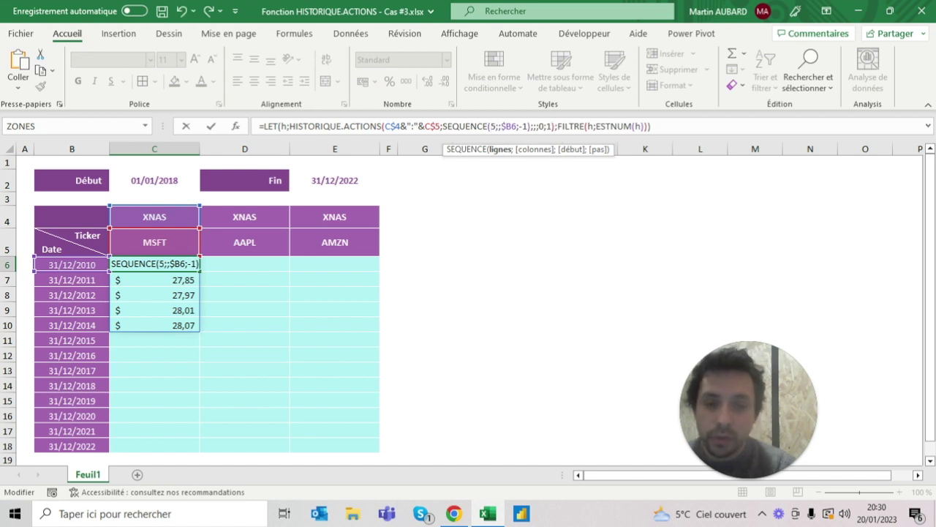
{"action": "key", "text": "Return"}
{"action": "left_click", "coordinate": [490, 126]}
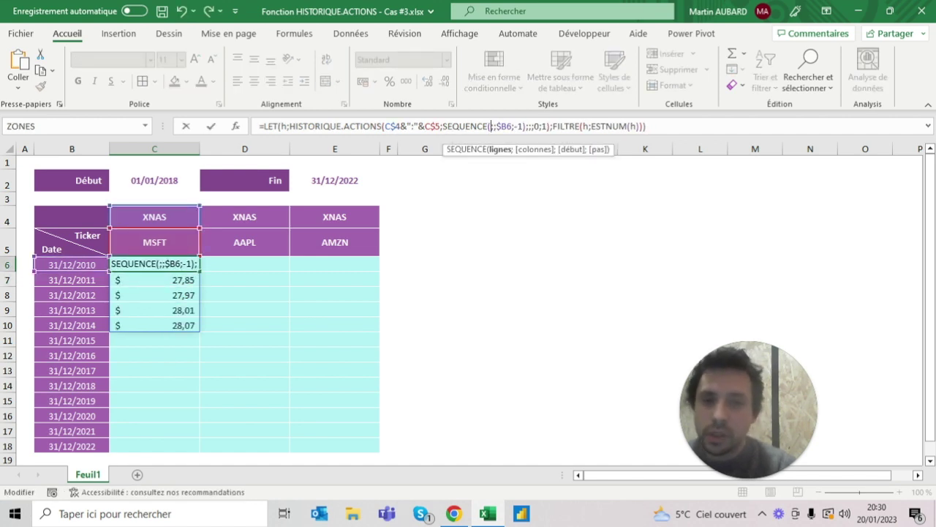
{"action": "type", "text": "5"}
{"action": "key", "text": "Return"}
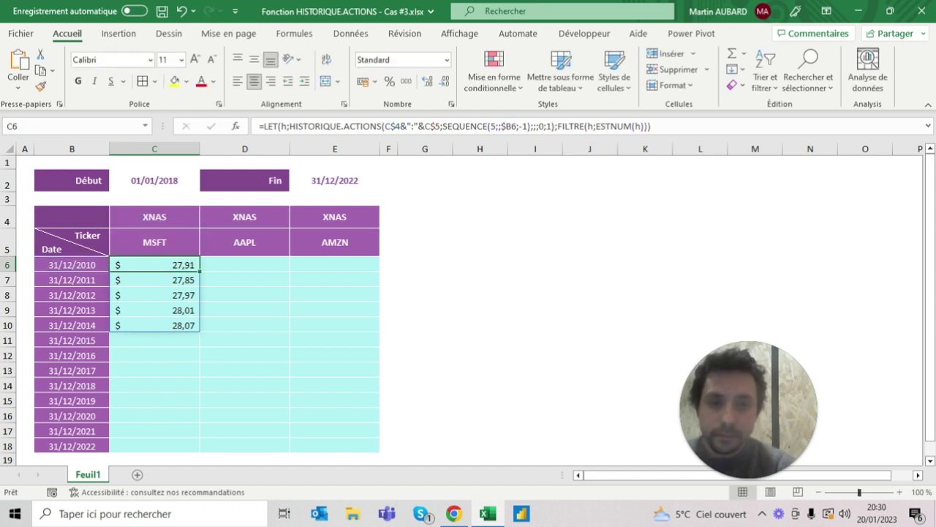
Wrap the FILTRE result in INDEX(...;1) so C6 returns only $27,91, then fill down to row 12
{"action": "left_click", "coordinate": [582, 126]}
{"action": "type", "text": "index"}
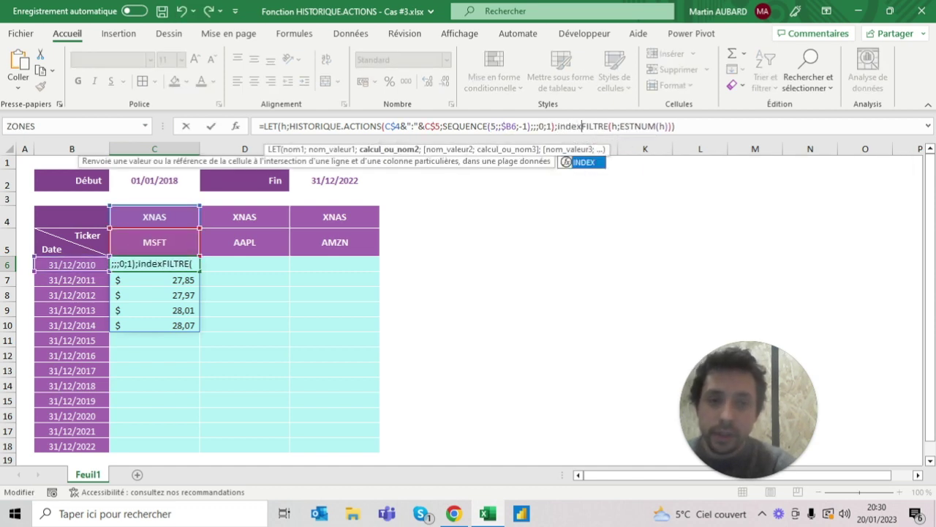
{"action": "type", "text": "("}
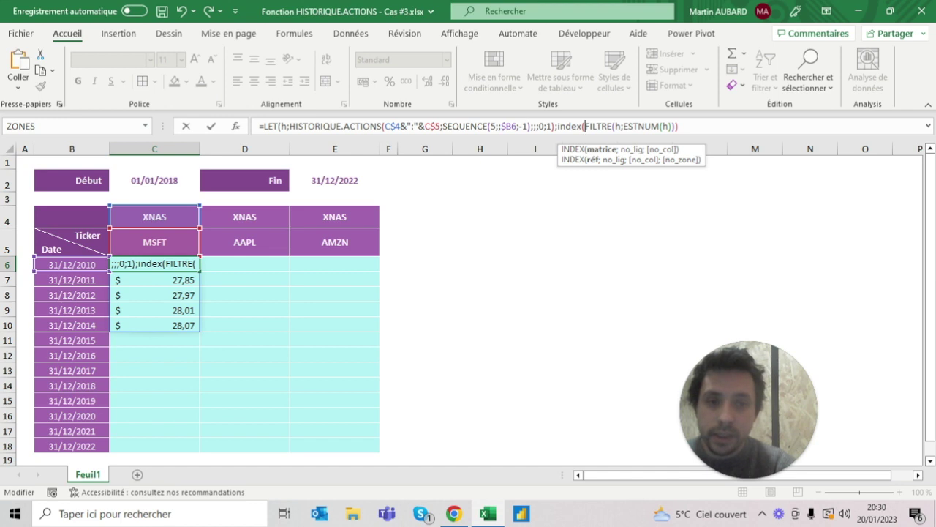
{"action": "left_click", "coordinate": [673, 126]}
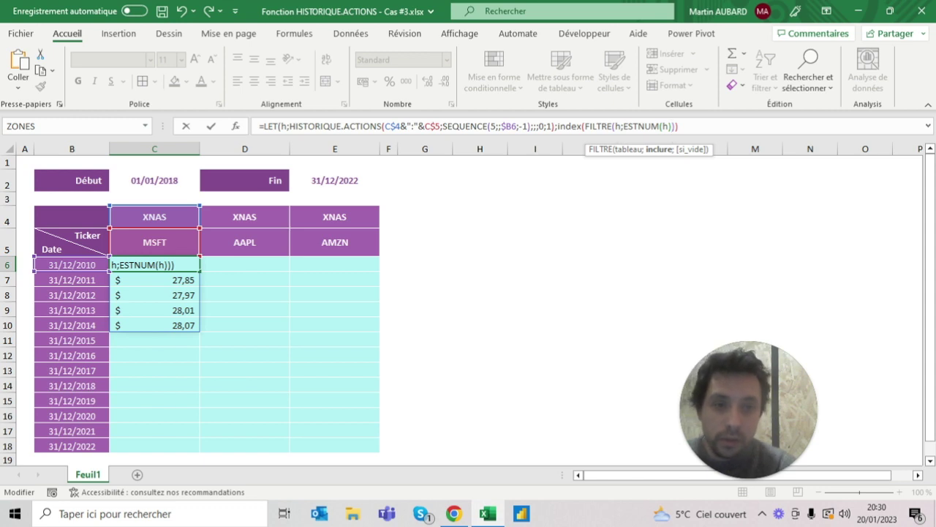
{"action": "key", "text": "Escape"}
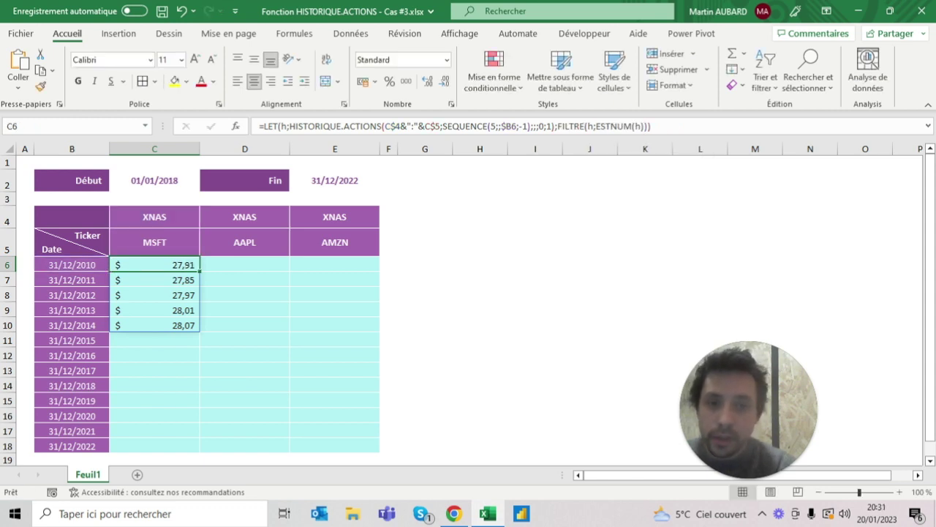
{"action": "left_click", "coordinate": [561, 125]}
{"action": "type", "text": "Iindex("}
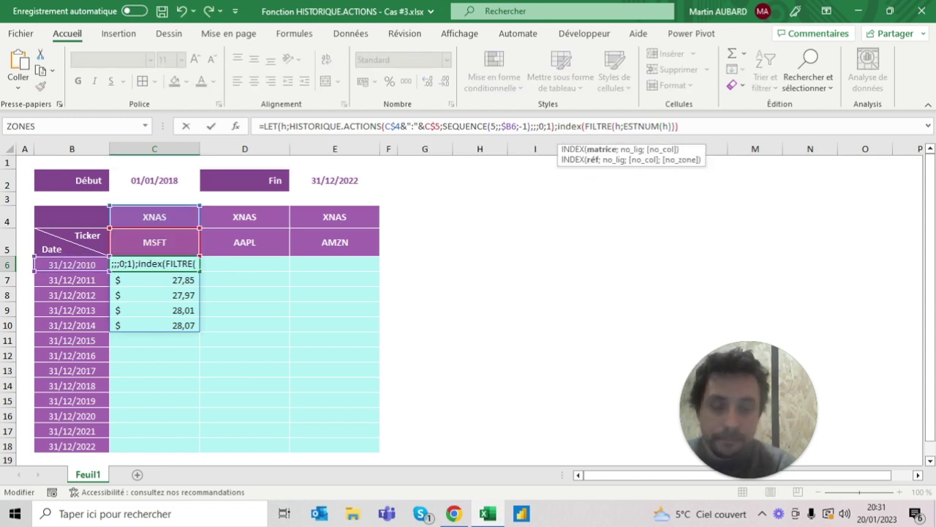
{"action": "key", "text": "End"}
{"action": "key", "text": "Left"}
{"action": "type", "text": ";1"}
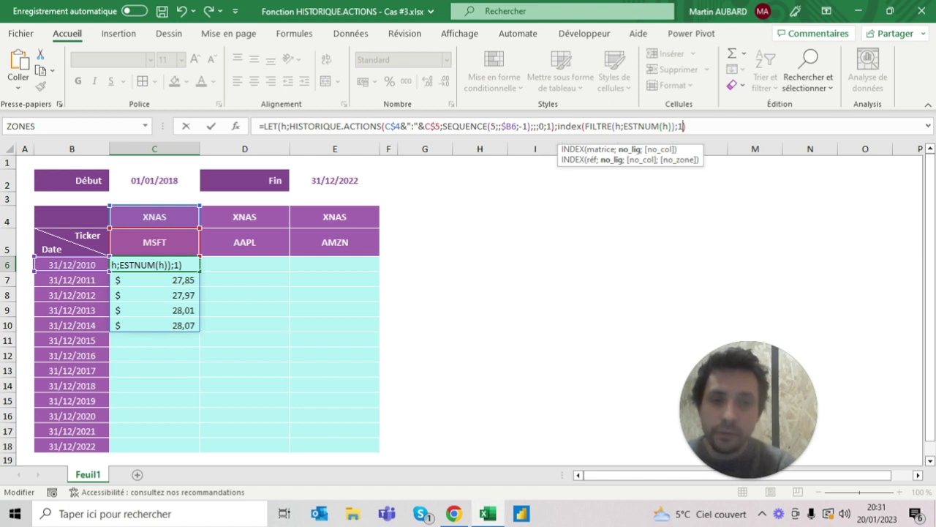
{"action": "type", "text": ")"}
{"action": "key", "text": "Return"}
{"action": "left_click", "coordinate": [154, 265]}
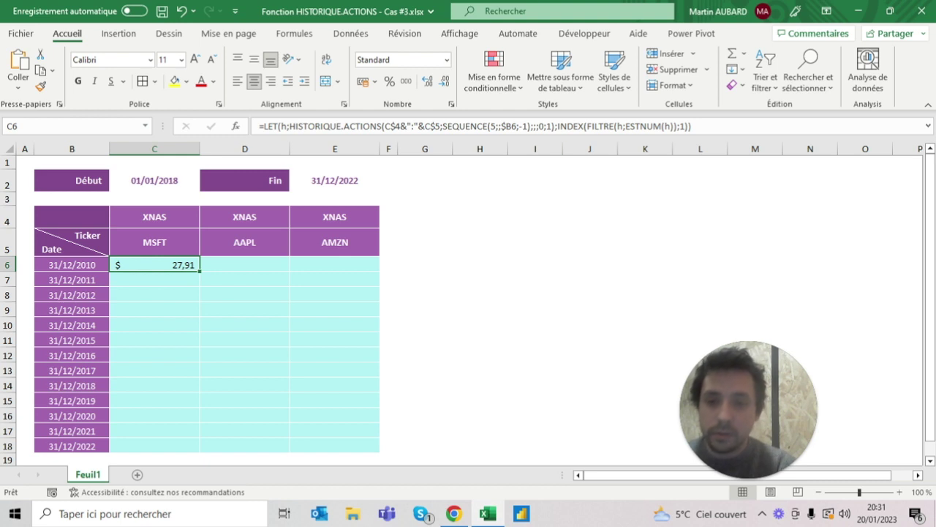
{"action": "left_click_drag", "start_coordinate": [199, 271], "coordinate": [199, 360]}
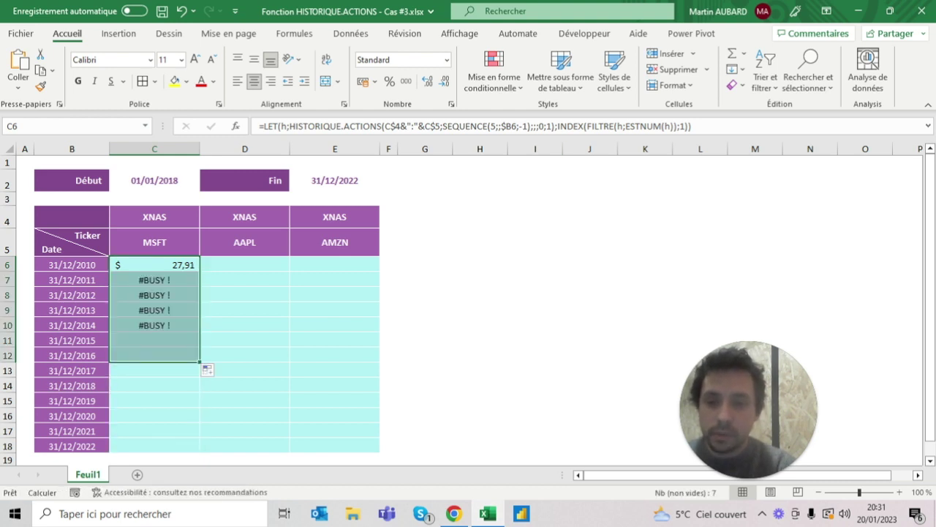
Fill C6's formula down to C18 and paste it across C6:E18 for MSFT, AAPL and AMZN
{"action": "left_click", "coordinate": [155, 265]}
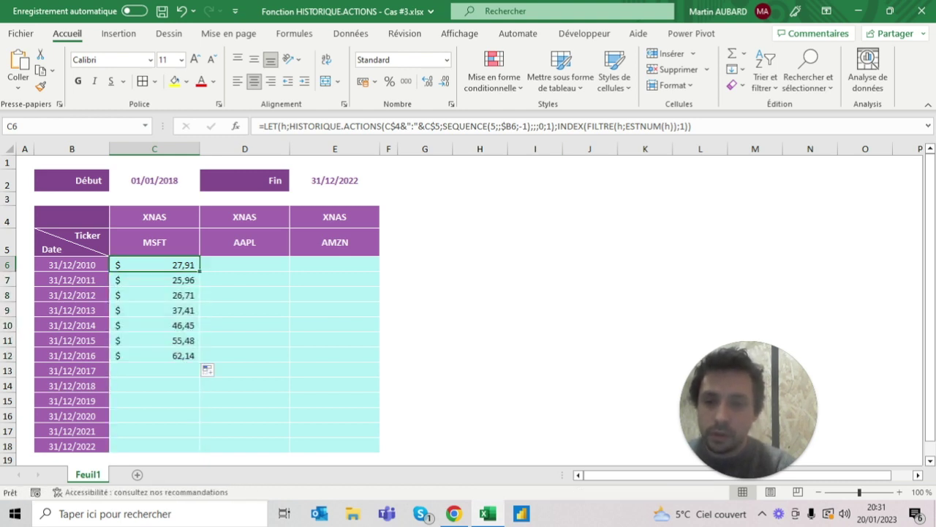
{"action": "left_click_drag", "start_coordinate": [199, 271], "coordinate": [199, 449]}
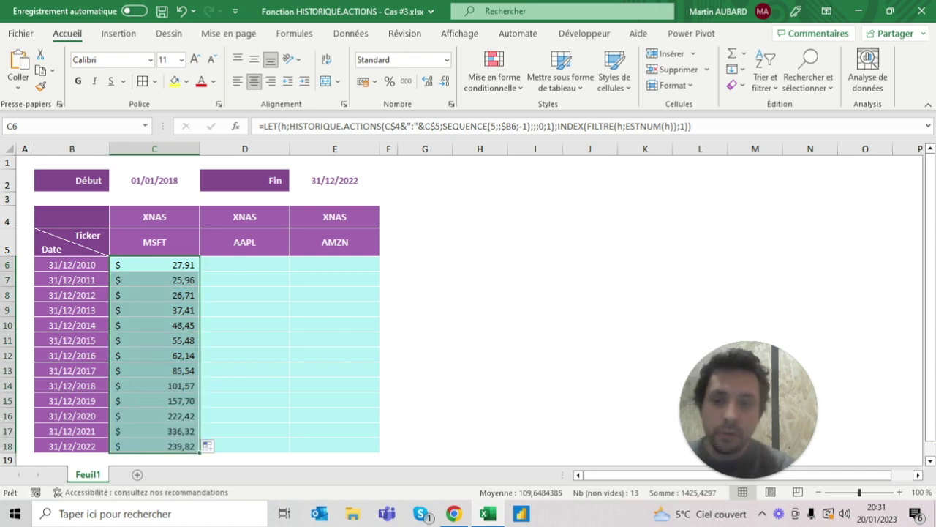
{"action": "left_click", "coordinate": [72, 280]}
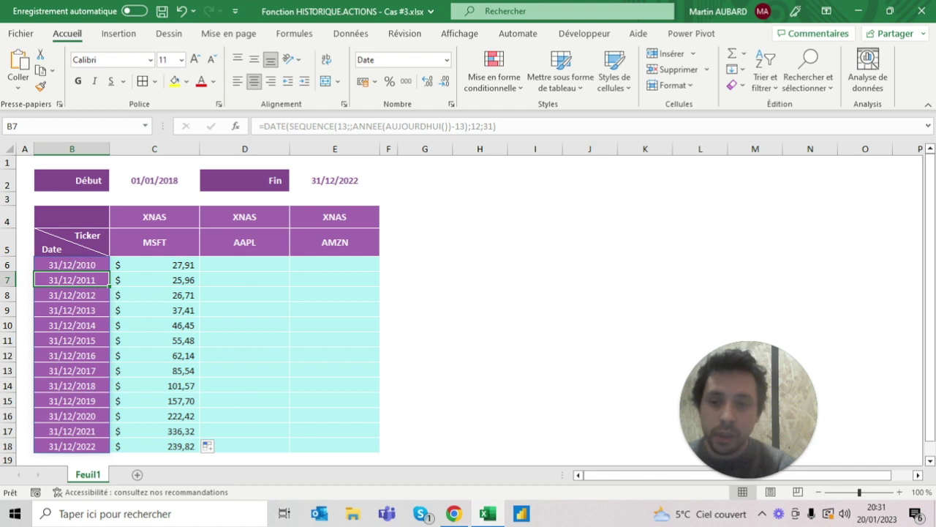
{"action": "left_click", "coordinate": [154, 264]}
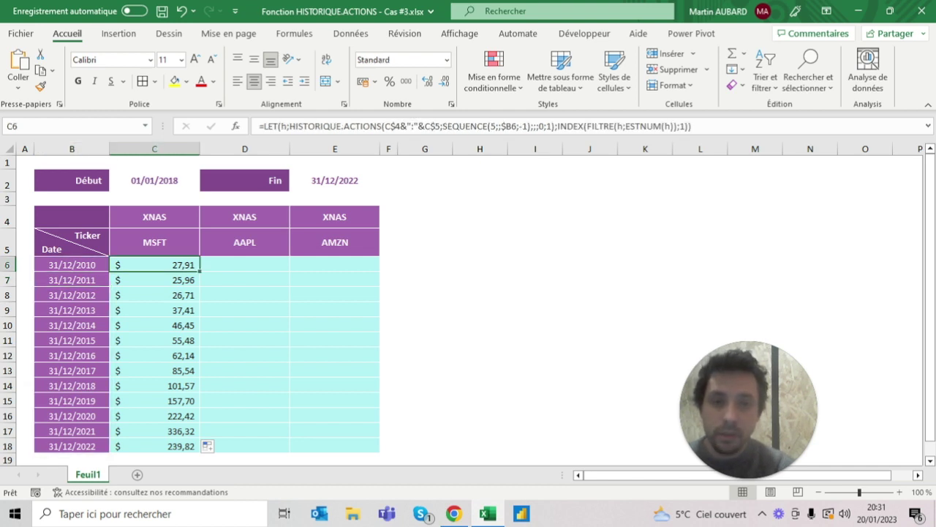
{"action": "key", "text": "ctrl+c"}
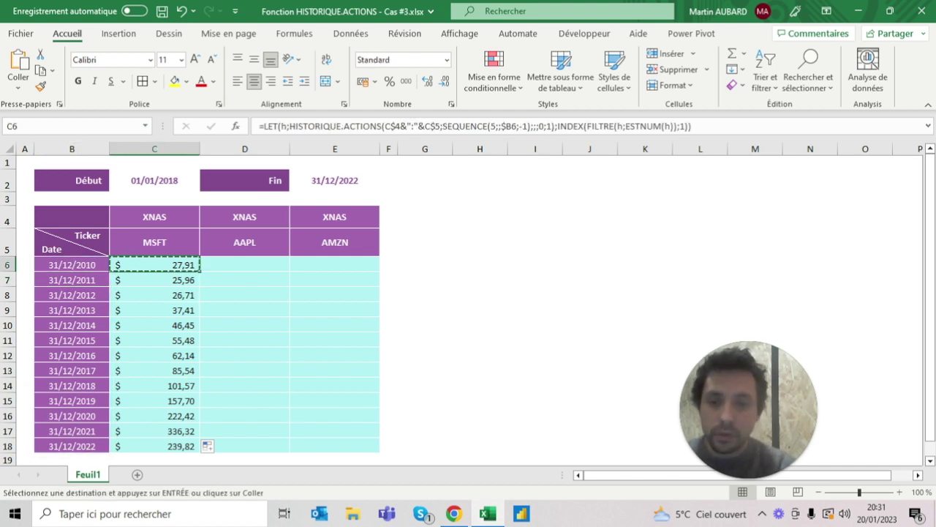
{"action": "key", "text": "shift+Right"}
{"action": "key", "text": "shift+Right"}
{"action": "key", "text": "shift+Down"}
{"action": "key", "text": "shift+Down"}
{"action": "key", "text": "shift+Down"}
{"action": "key", "text": "shift+Down"}
{"action": "key", "text": "shift+Down"}
{"action": "key", "text": "shift+Down"}
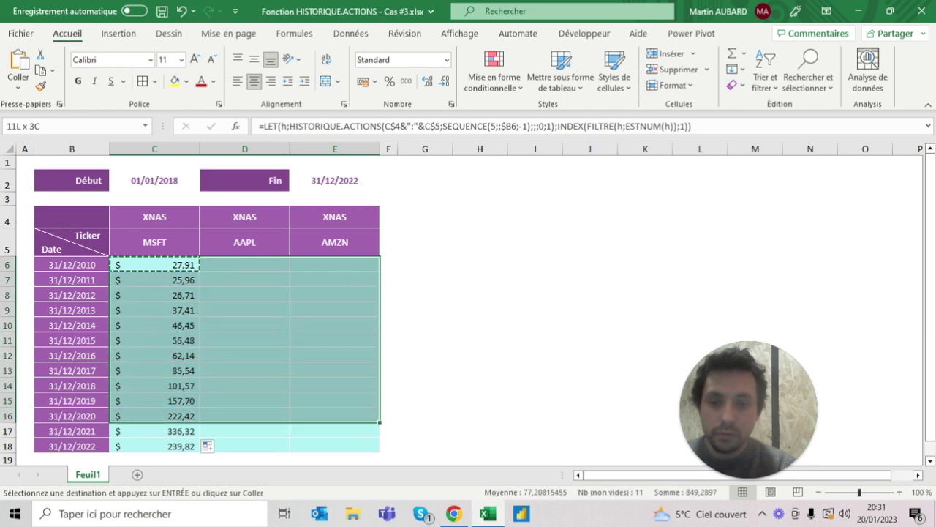
{"action": "key", "text": "shift+Down"}
{"action": "key", "text": "shift+Down"}
{"action": "key", "text": "ctrl+v"}
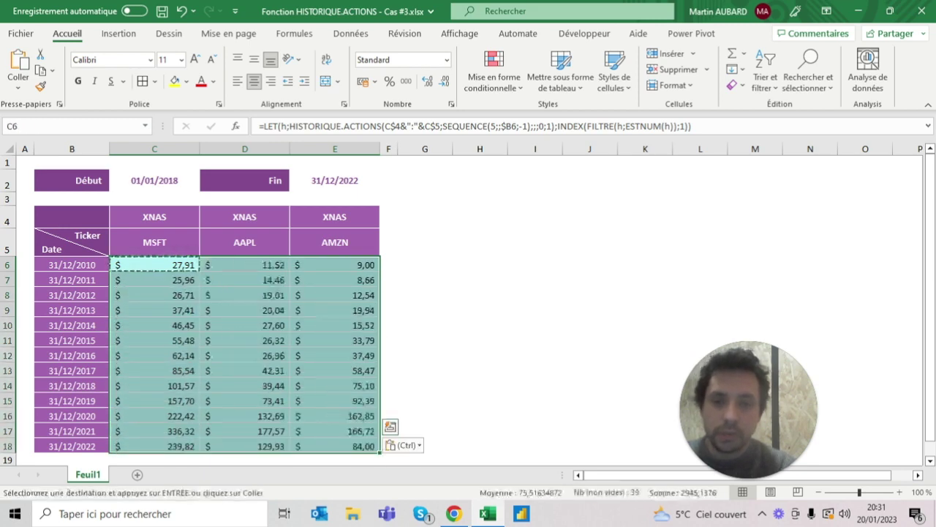
{"action": "key", "text": "Escape"}
{"action": "left_click", "coordinate": [153, 265]}
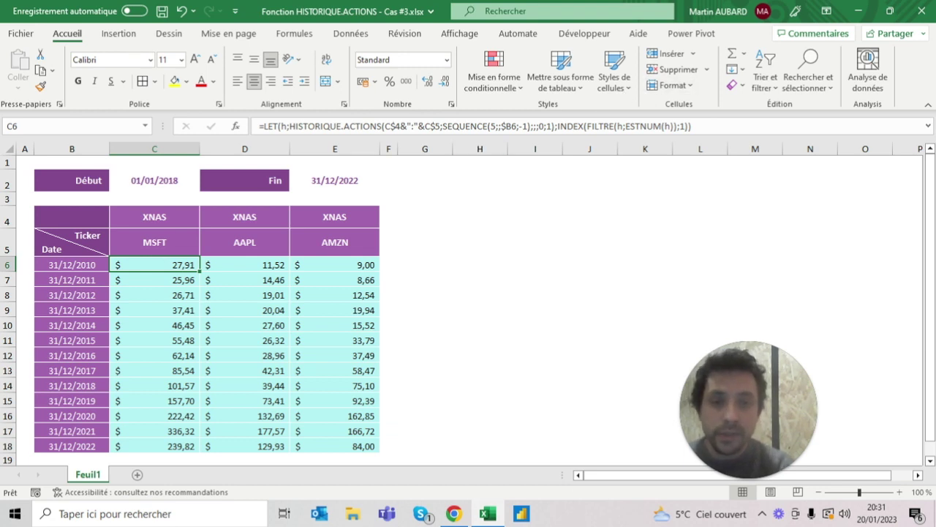
{"action": "left_click", "coordinate": [494, 126]}
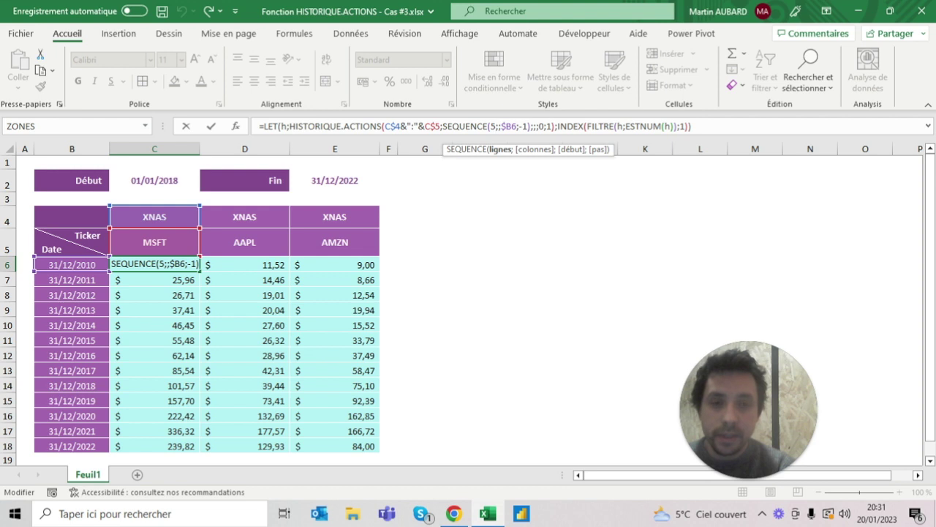
{"action": "left_click", "coordinate": [666, 126]}
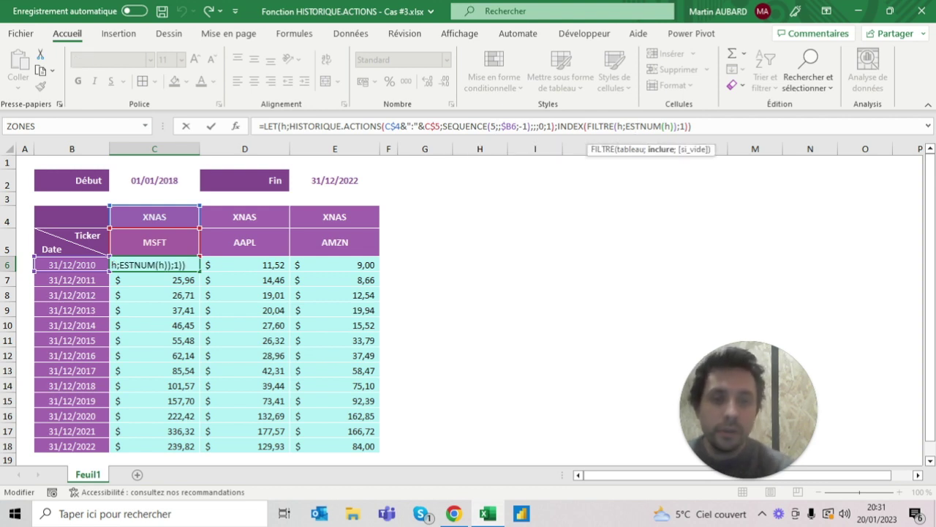
{"action": "key", "text": "Escape"}
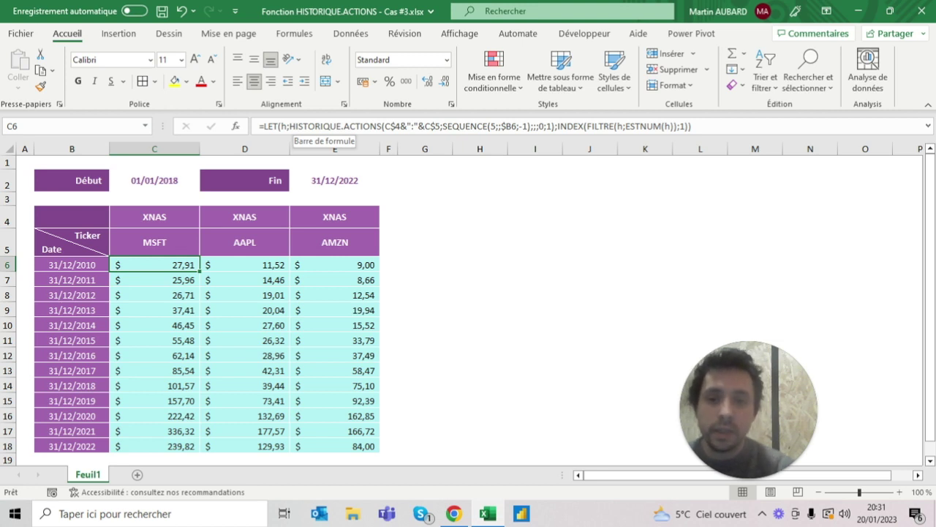
{"action": "left_click", "coordinate": [71, 264]}
{"action": "left_click", "coordinate": [71, 280]}
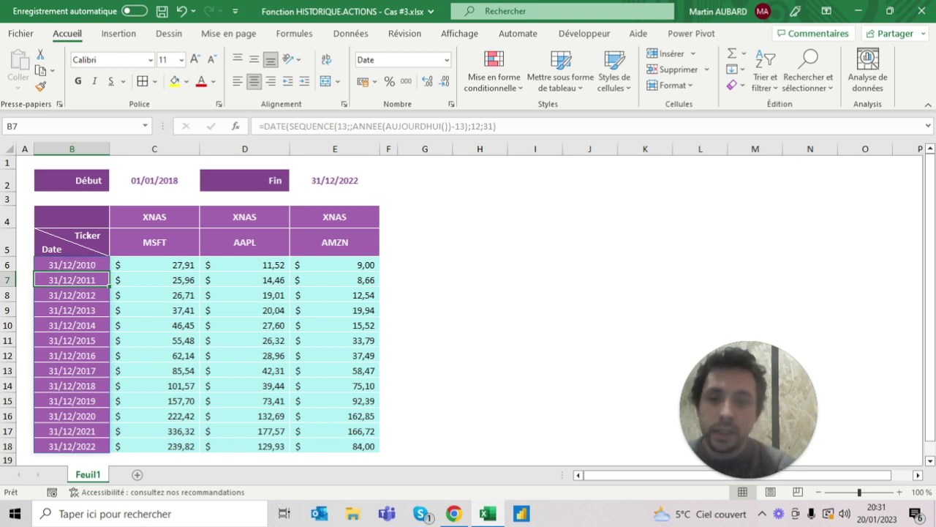
{"action": "left_click", "coordinate": [71, 264]}
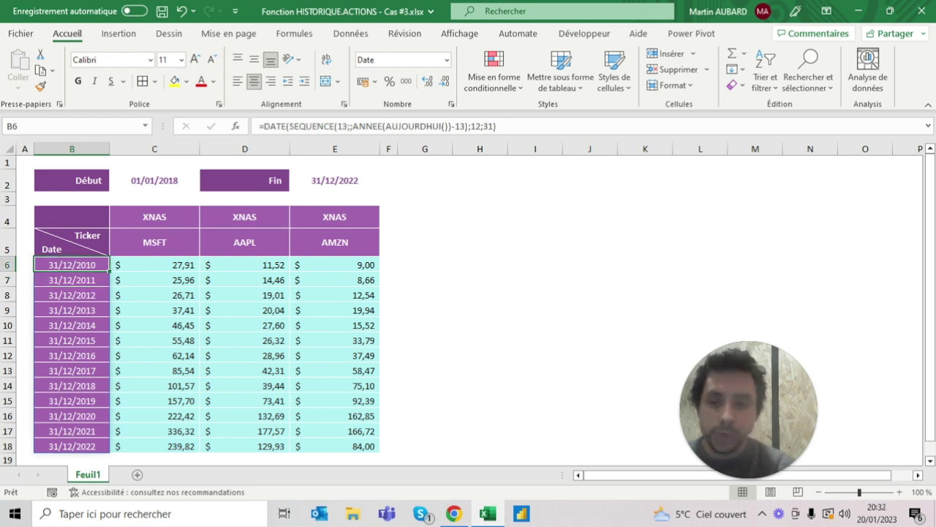
{"action": "left_click", "coordinate": [154, 264]}
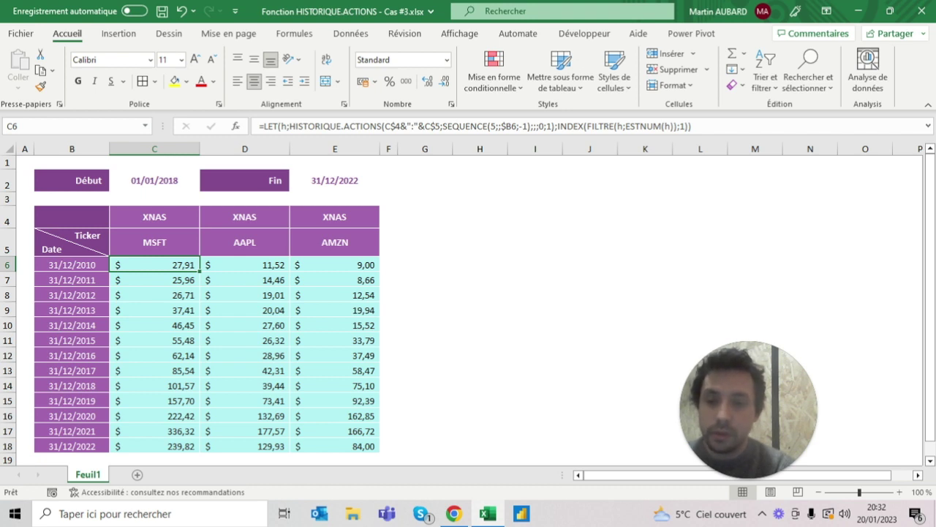
{"action": "key", "text": "ctrl+Down"}
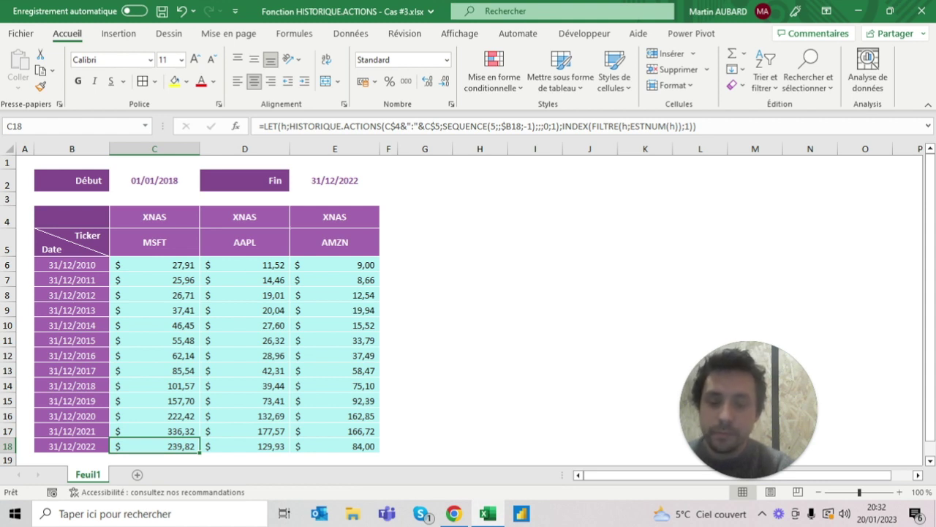
{"action": "left_click", "coordinate": [154, 265]}
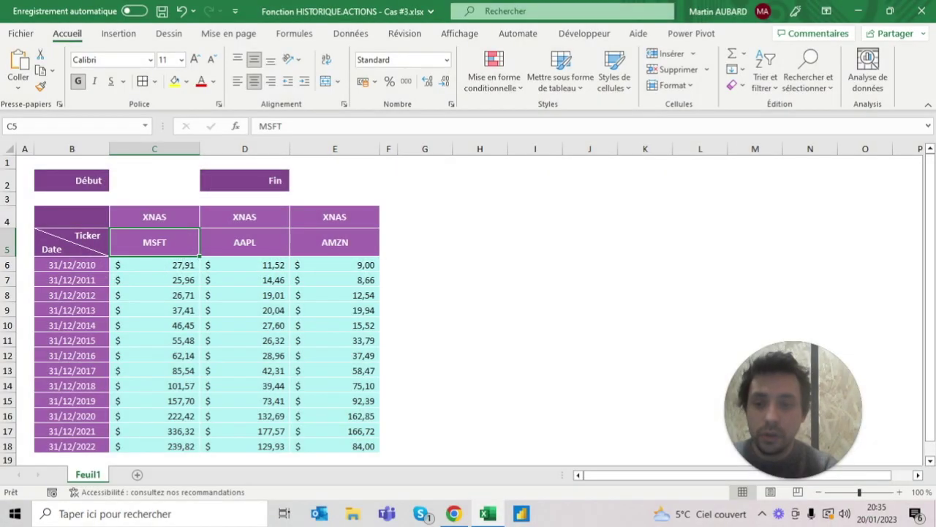
Select B5:E18, from the Ticker/Date header down to the 2022 closing prices
{"action": "left_click_drag", "start_coordinate": [72, 241], "coordinate": [335, 445]}
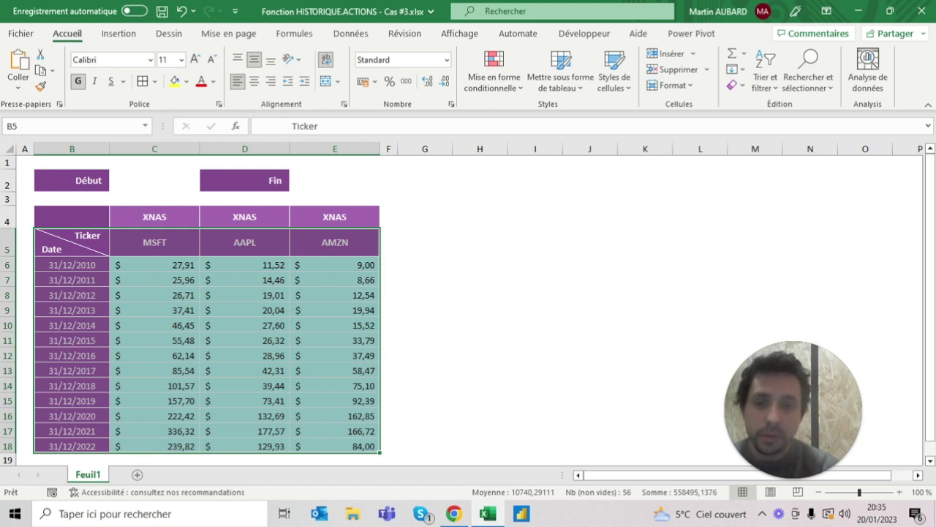
Insert a basic 2D line chart of the MSFT, AAPL and AMZN price table
{"action": "left_click", "coordinate": [119, 34]}
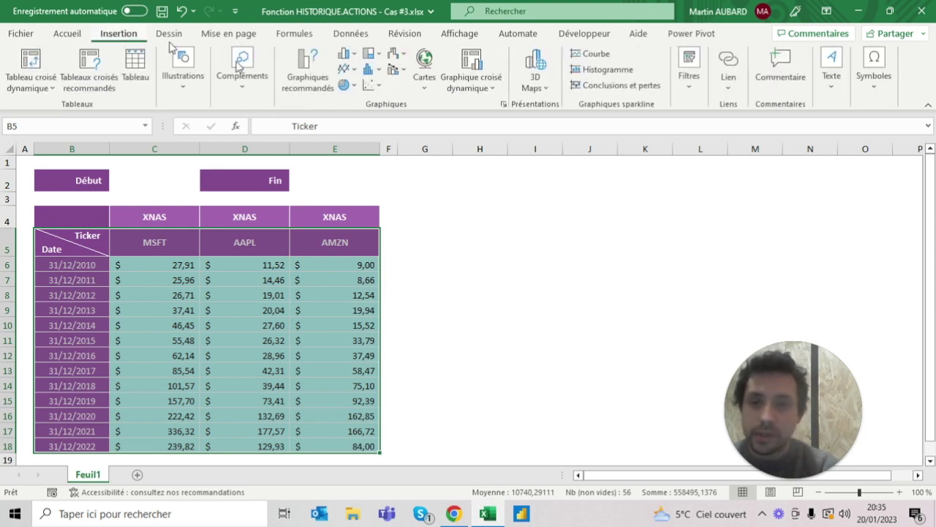
{"action": "left_click", "coordinate": [346, 70]}
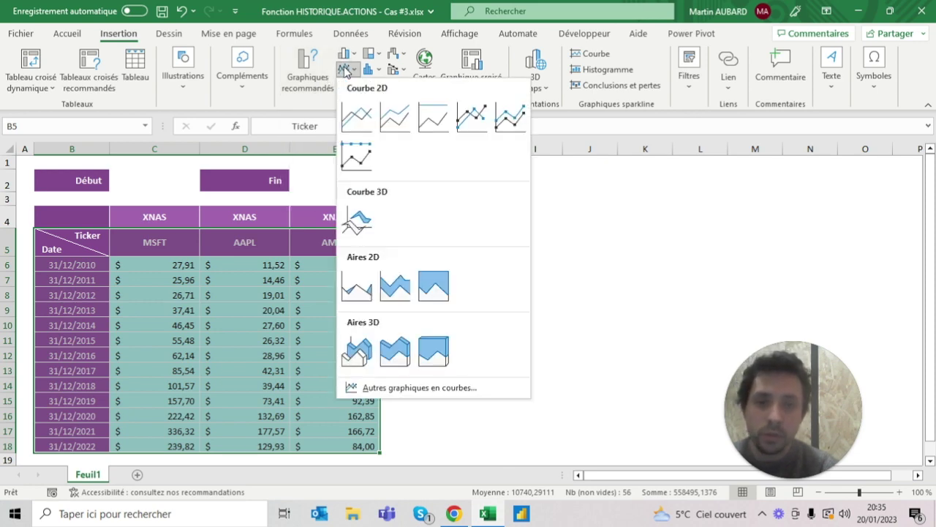
{"action": "left_click", "coordinate": [356, 117]}
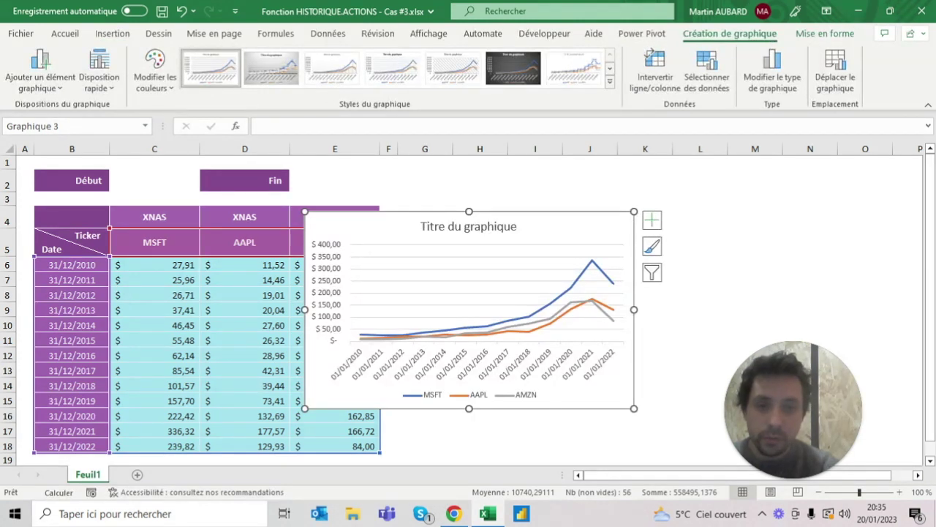
Move the chart beside the table and enlarge it across columns G to O, down to row 18
{"action": "left_click_drag", "start_coordinate": [468, 226], "coordinate": [566, 183]}
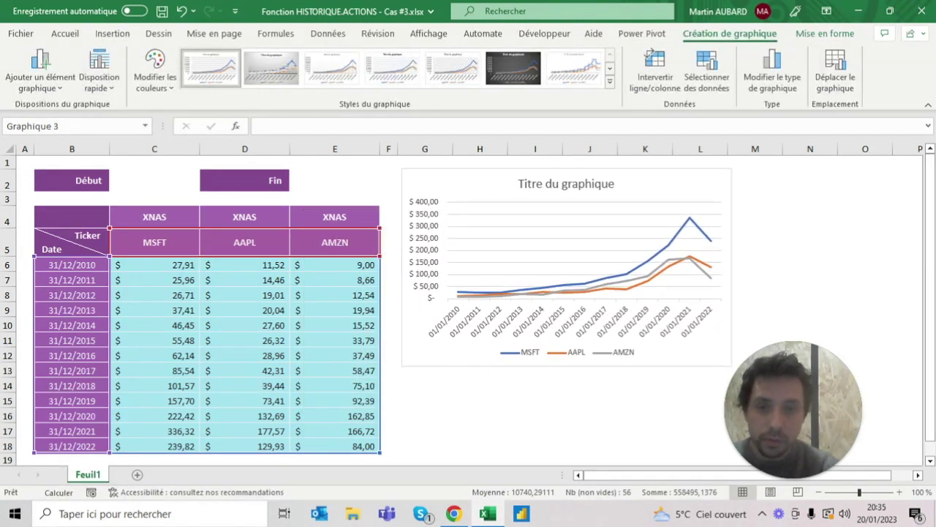
{"action": "left_click_drag", "start_coordinate": [565, 182], "coordinate": [561, 183]}
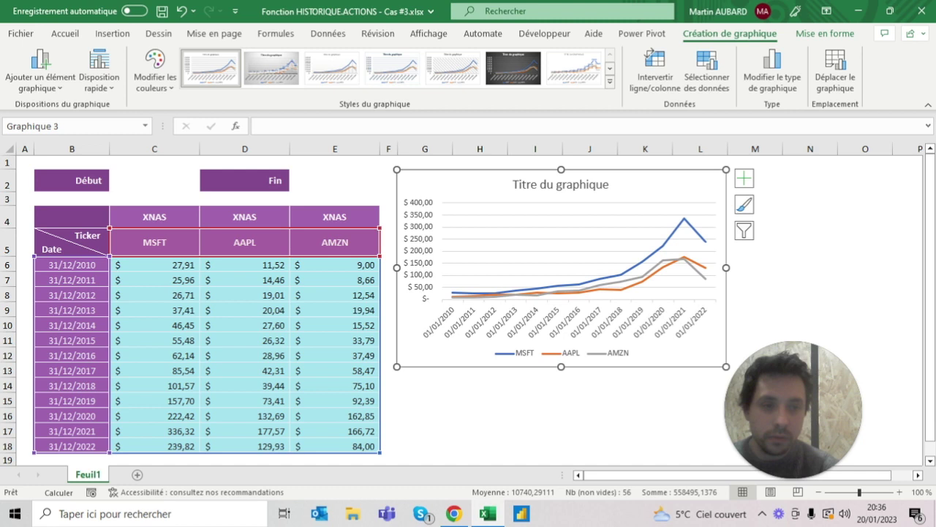
{"action": "left_click_drag", "start_coordinate": [726, 268], "coordinate": [911, 267]}
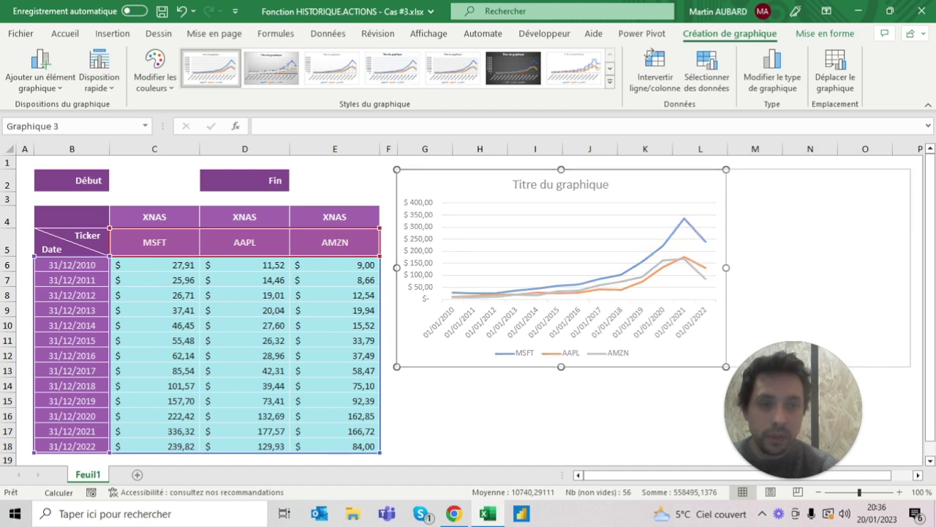
{"action": "left_click_drag", "start_coordinate": [911, 267], "coordinate": [907, 268]}
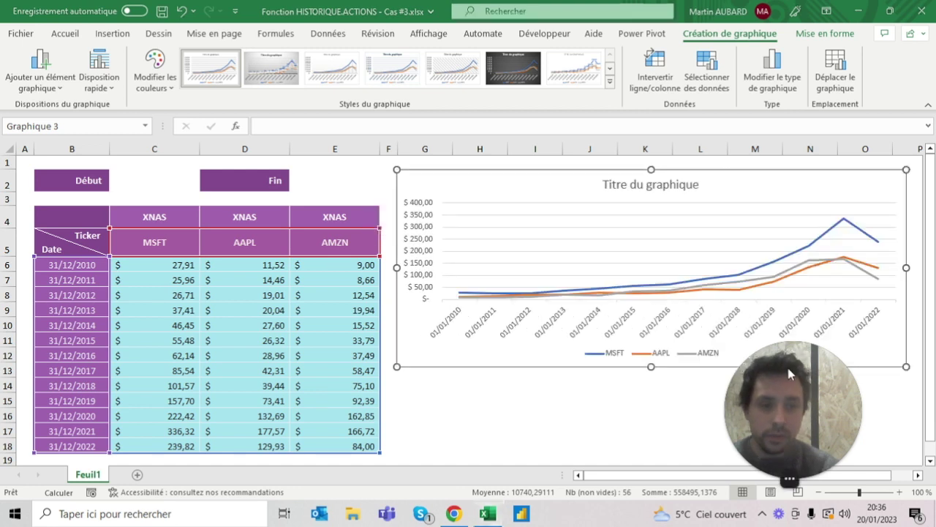
{"action": "mouse_move", "coordinate": [780, 393]}
{"action": "left_mouse_down"}
{"action": "mouse_move", "coordinate": [179, 303]}
{"action": "mouse_move", "coordinate": [176, 373]}
{"action": "left_mouse_up"}
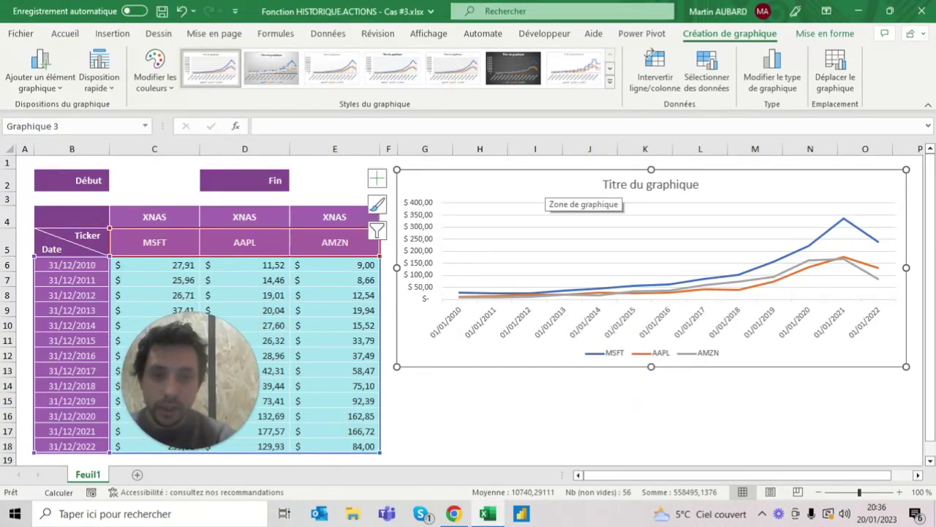
{"action": "left_click_drag", "start_coordinate": [654, 368], "coordinate": [651, 449]}
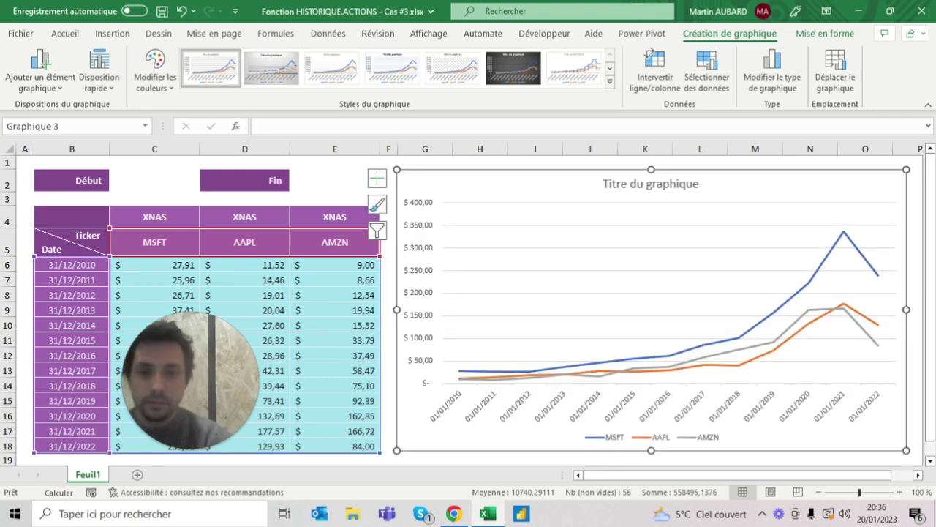
Delete the placeholder chart title 'Titre du graphique'
{"action": "left_click", "coordinate": [335, 180]}
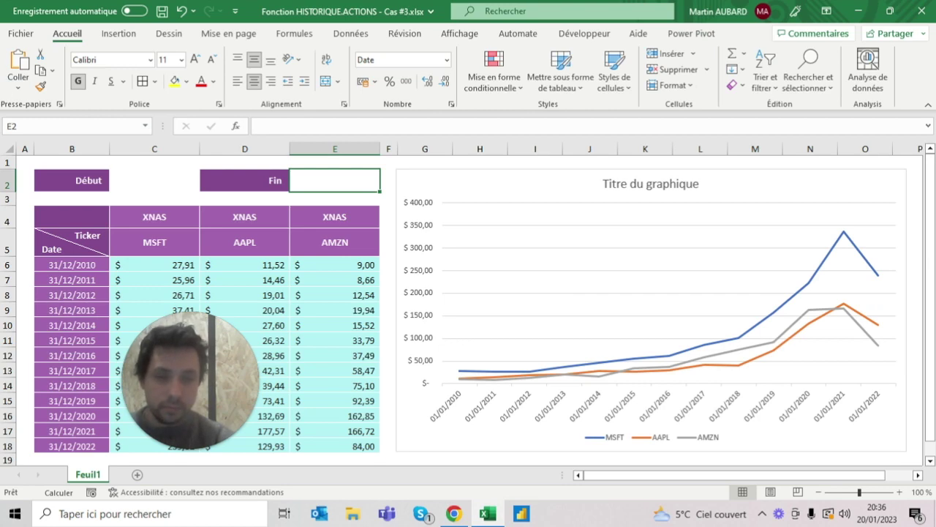
{"action": "left_click", "coordinate": [651, 183]}
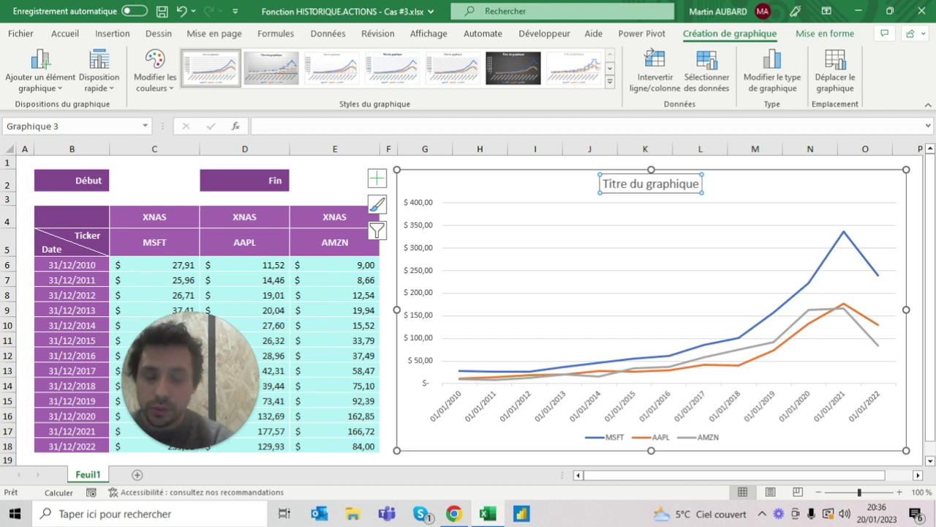
{"action": "key", "text": "Delete"}
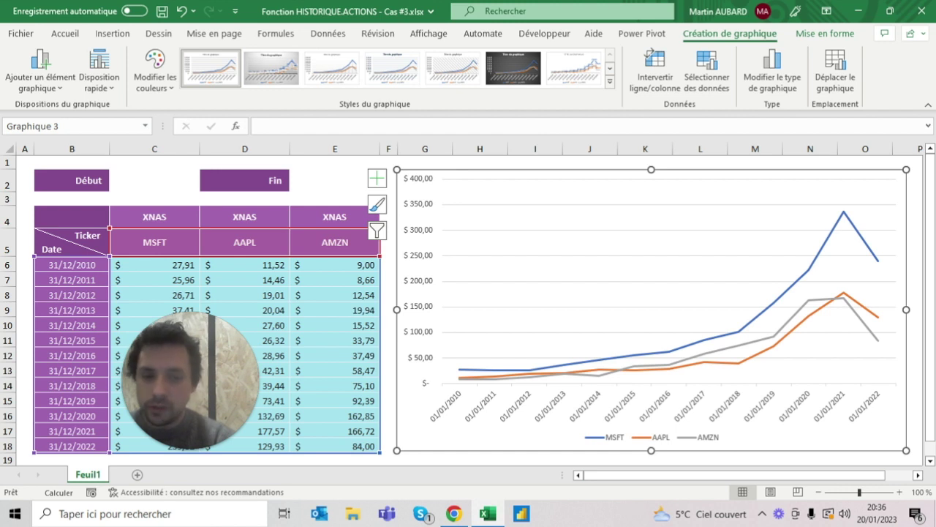
{"action": "left_click", "coordinate": [615, 436]}
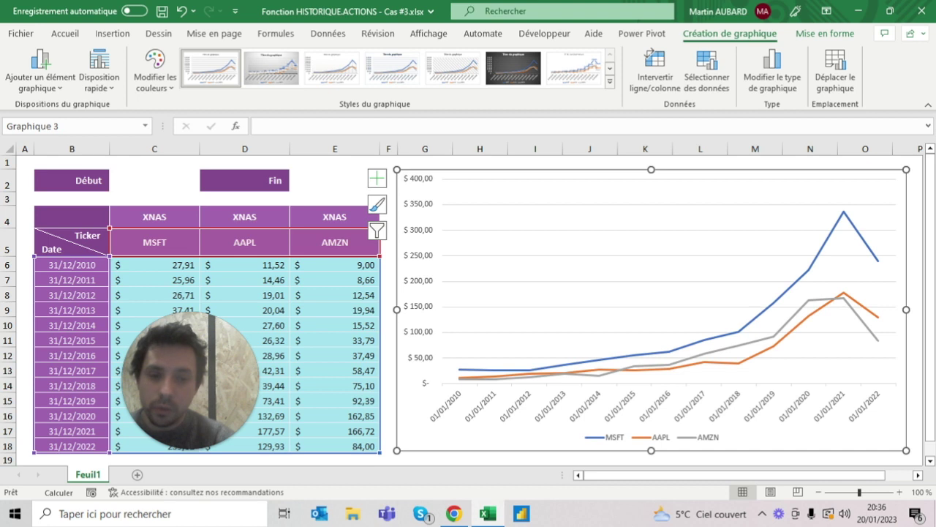
Place the MSFT/AAPL/AMZN legend at the top, widen it into one row and move it top-left
{"action": "double_click", "coordinate": [622, 436]}
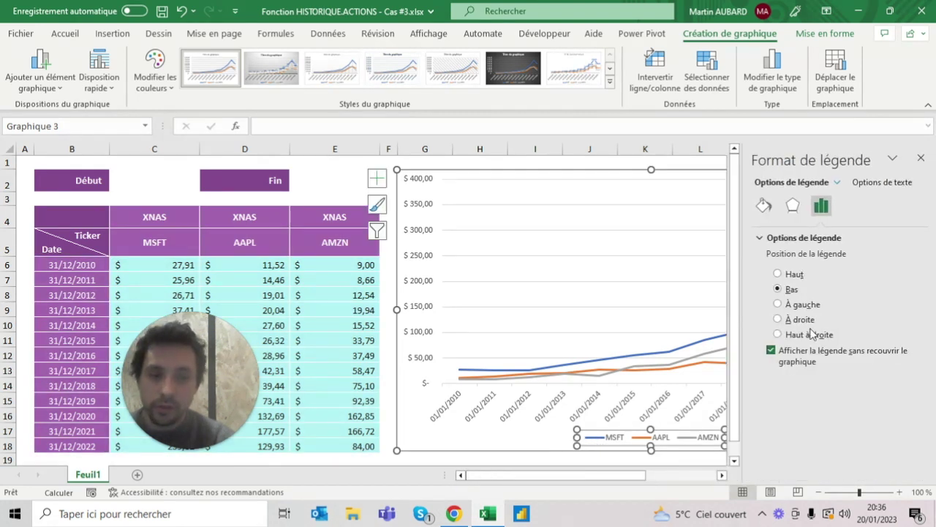
{"action": "left_click", "coordinate": [803, 337]}
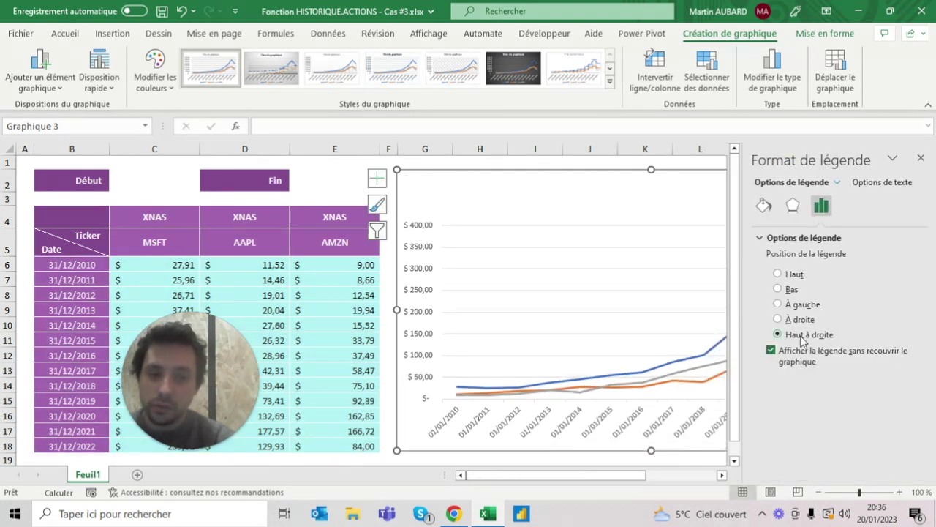
{"action": "left_click", "coordinate": [920, 158]}
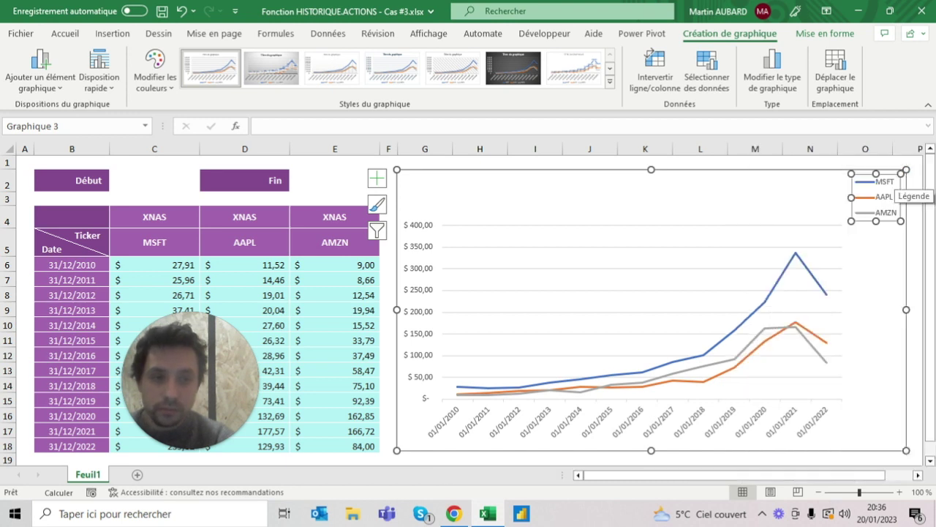
{"action": "left_click_drag", "start_coordinate": [850, 197], "coordinate": [681, 197]}
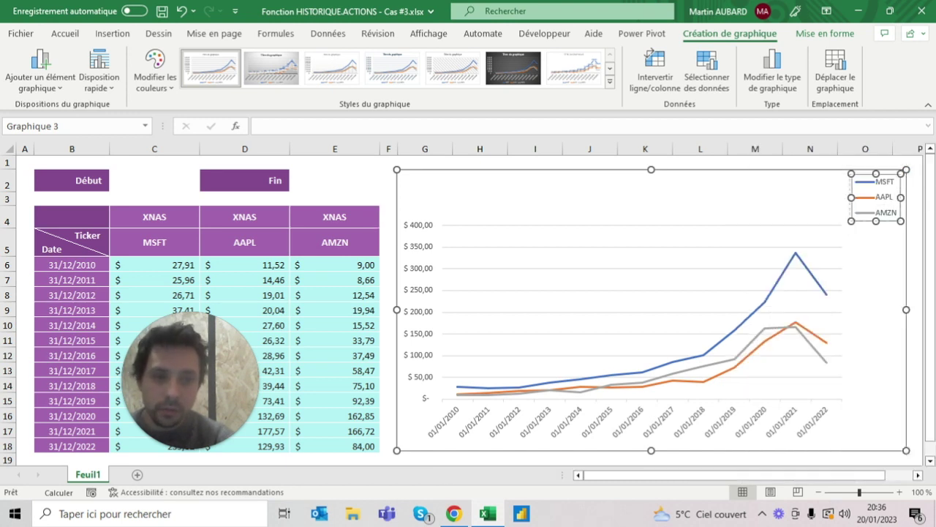
{"action": "mouse_move", "coordinate": [791, 221]}
{"action": "left_mouse_down"}
{"action": "mouse_move", "coordinate": [791, 196]}
{"action": "mouse_move", "coordinate": [506, 193]}
{"action": "left_mouse_up"}
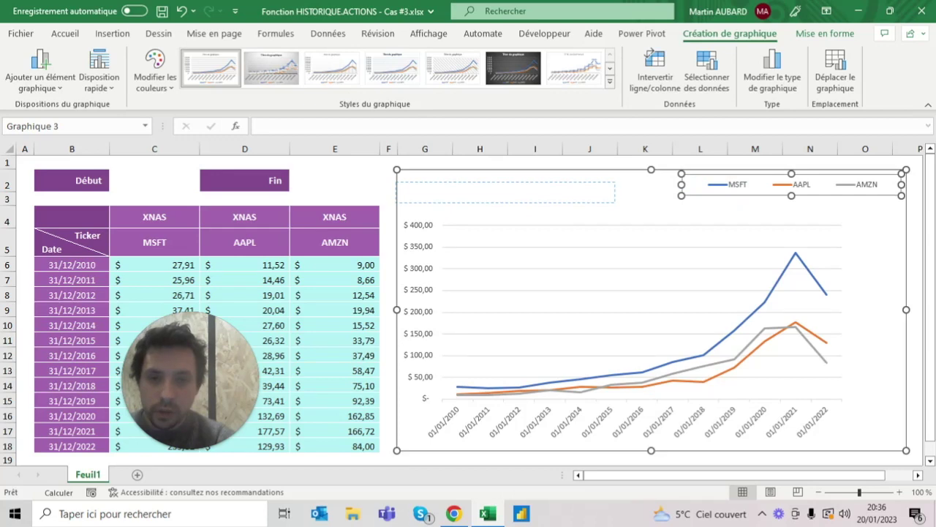
{"action": "left_click_drag", "start_coordinate": [513, 188], "coordinate": [514, 188]}
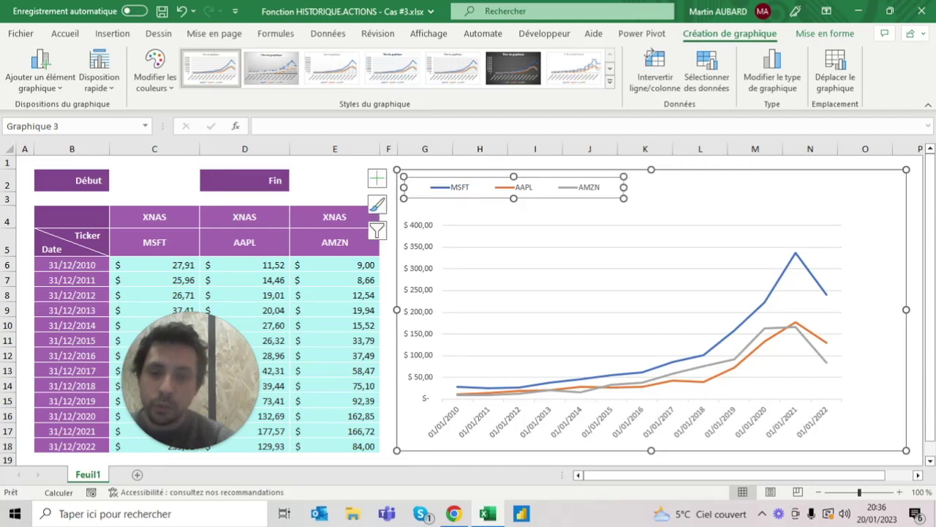
{"action": "left_click", "coordinate": [335, 180]}
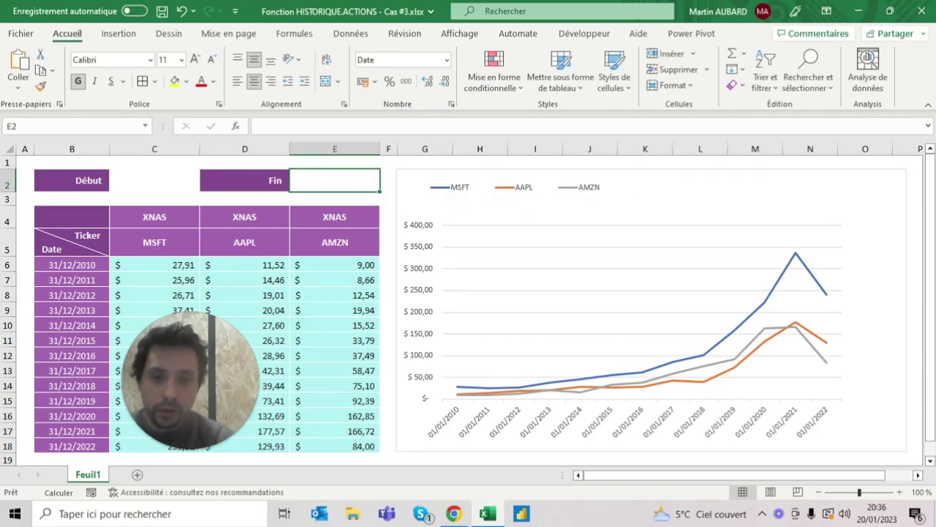
Select the chart's horizontal gridlines and plot area to inspect its elements
{"action": "left_click", "coordinate": [642, 312]}
{"action": "left_click", "coordinate": [526, 248]}
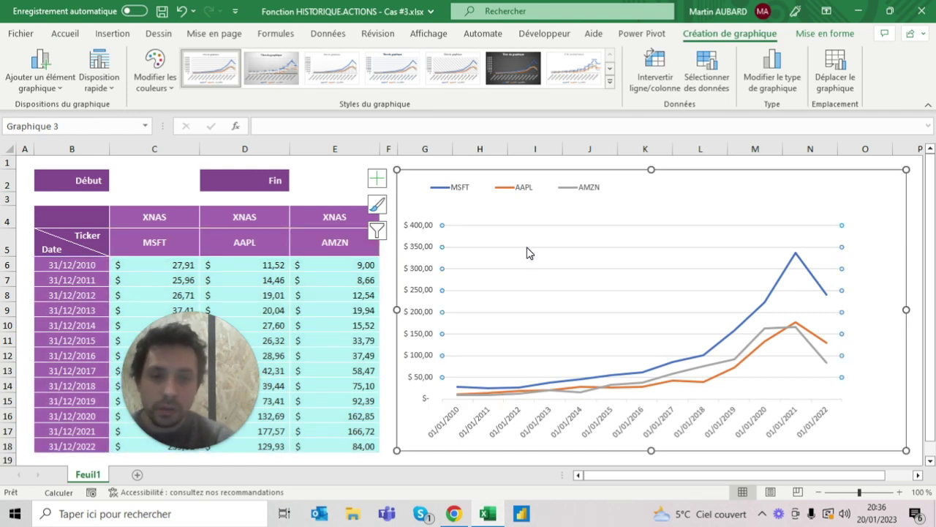
{"action": "left_click", "coordinate": [529, 253]}
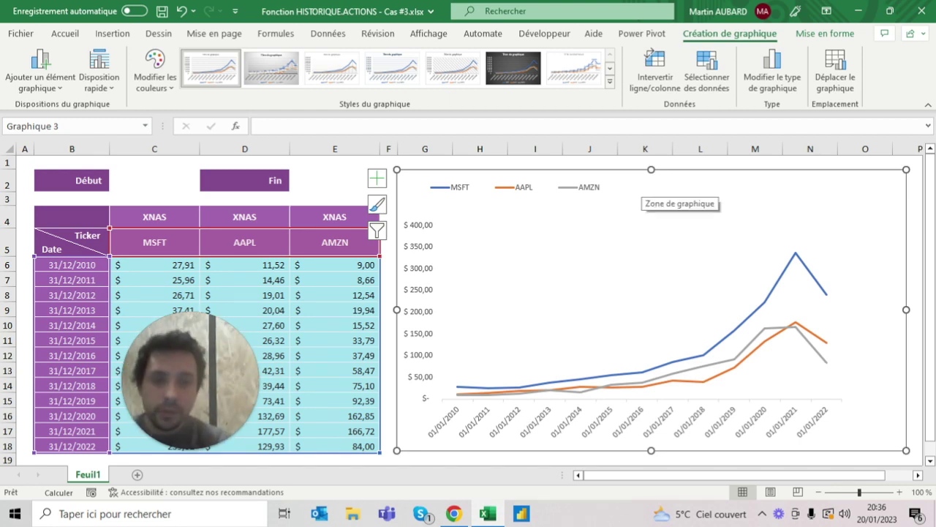
{"action": "left_click", "coordinate": [334, 180]}
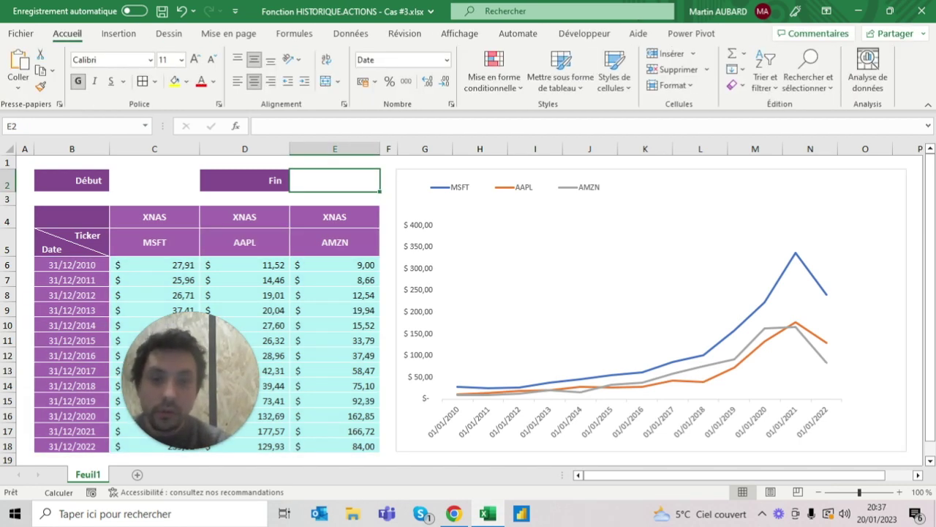
Set the chart's outline to Sans contour so it sits borderless on the sheet
{"action": "left_click", "coordinate": [732, 191]}
{"action": "right_click", "coordinate": [674, 182]}
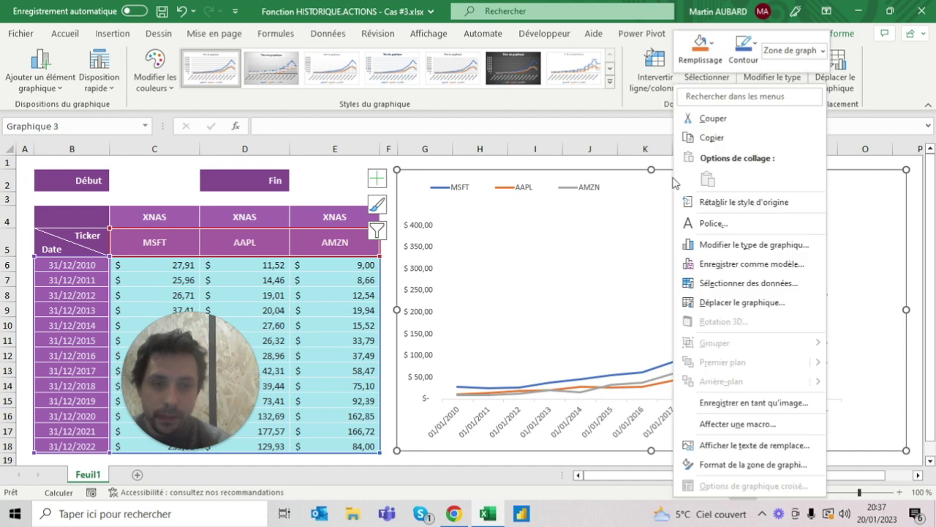
{"action": "left_click", "coordinate": [743, 50]}
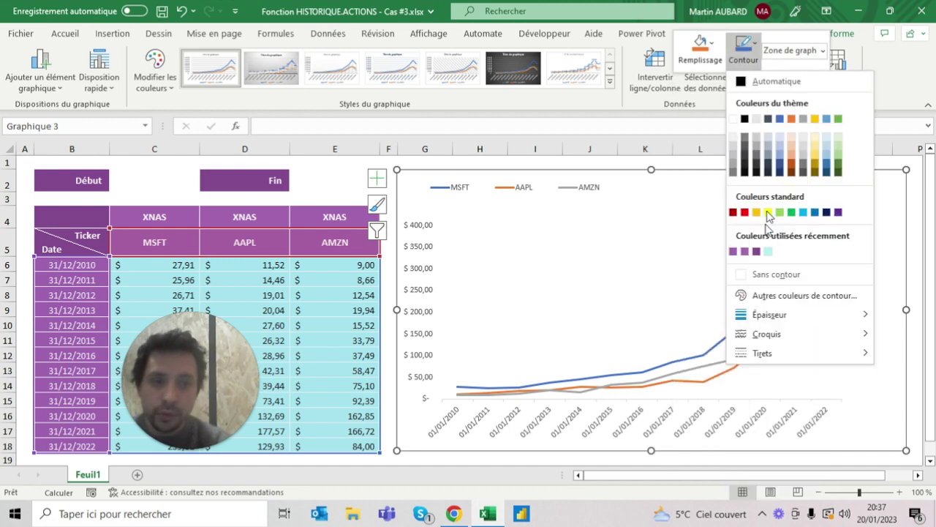
{"action": "left_click", "coordinate": [761, 274]}
{"action": "left_click", "coordinate": [335, 180]}
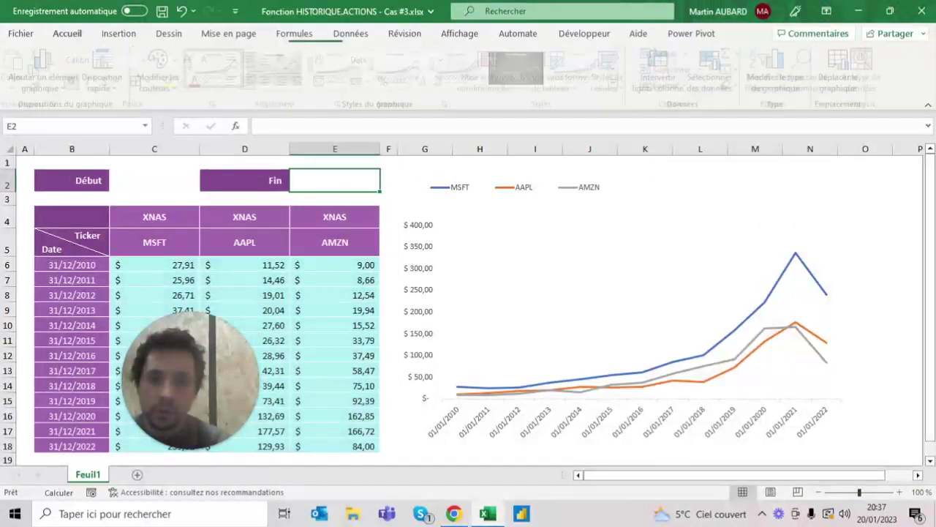
{"action": "left_click", "coordinate": [651, 212]}
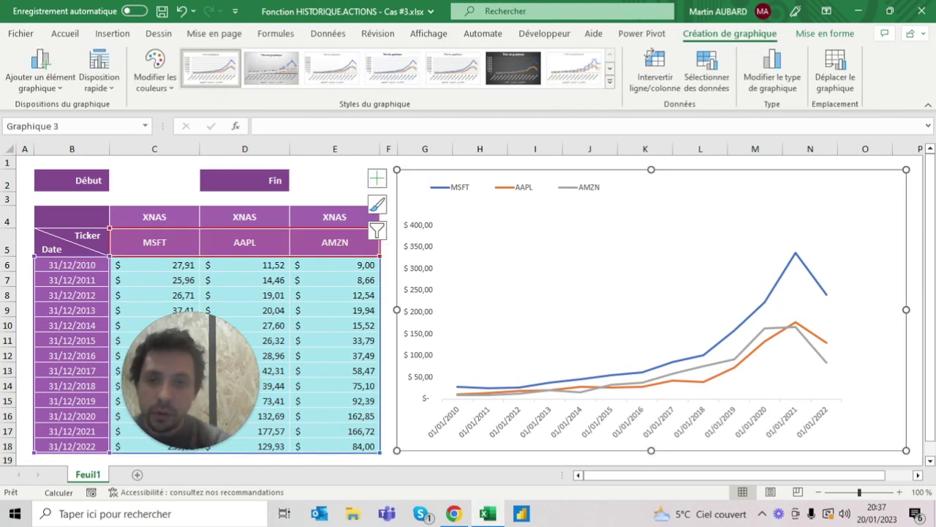
{"action": "left_click", "coordinate": [335, 180]}
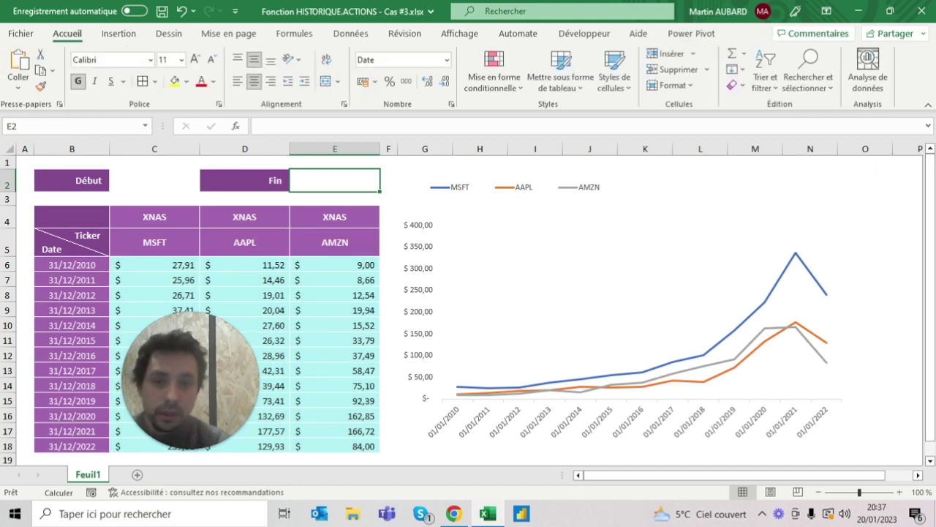
Thicken the MSFT price line to 3 pt
{"action": "left_click", "coordinate": [335, 243]}
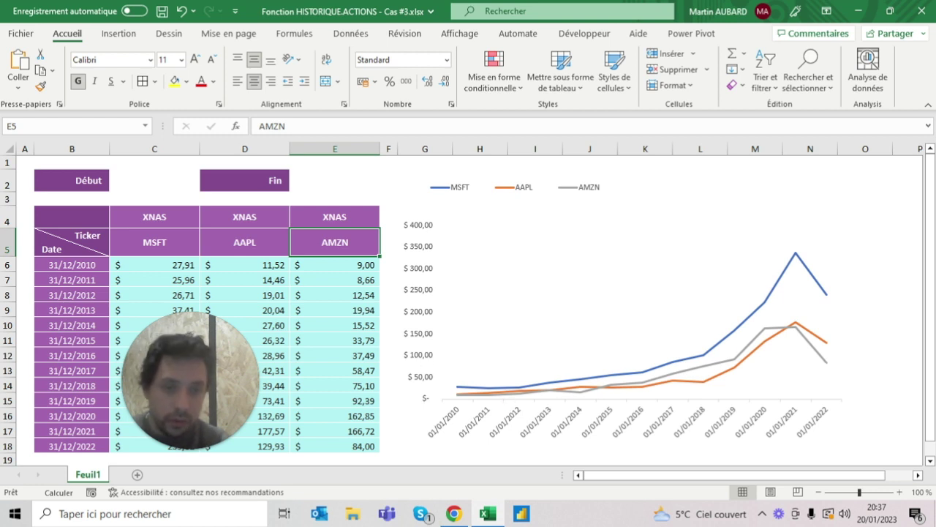
{"action": "left_click", "coordinate": [774, 300]}
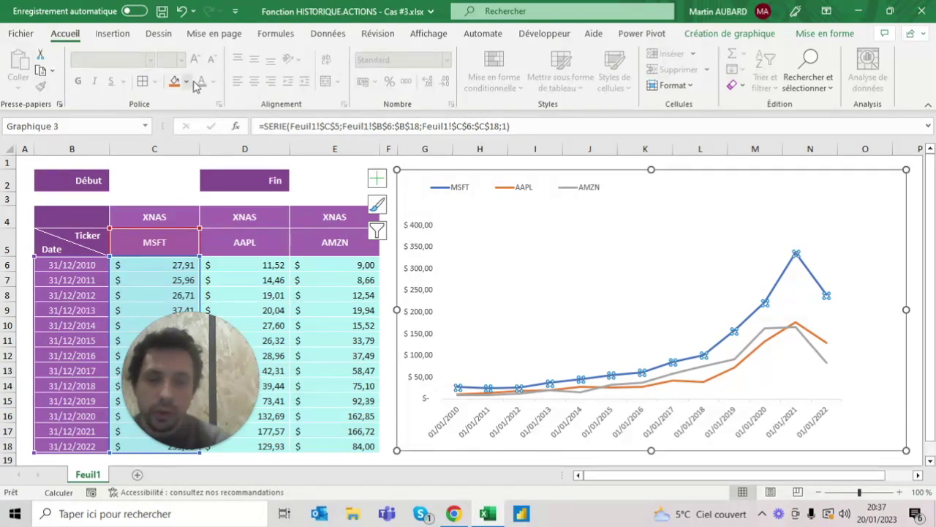
{"action": "left_click", "coordinate": [752, 161]}
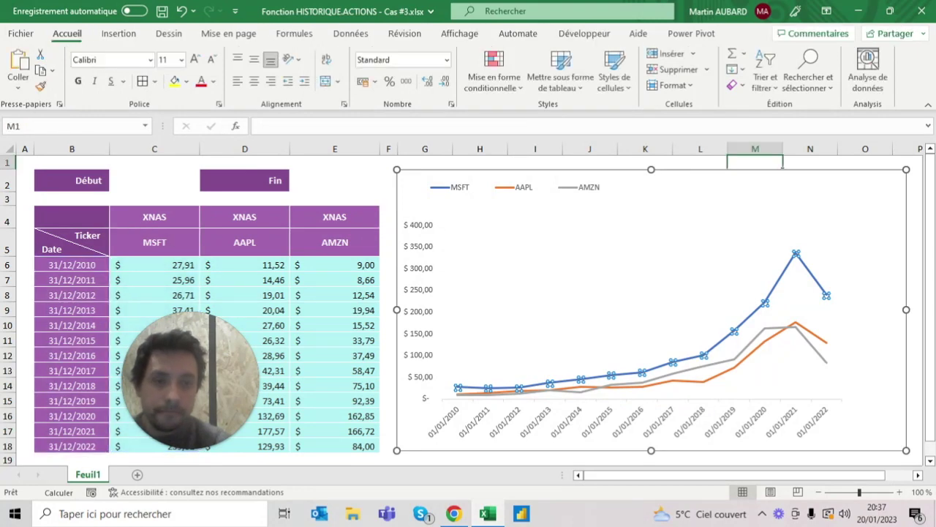
{"action": "double_click", "coordinate": [790, 266]}
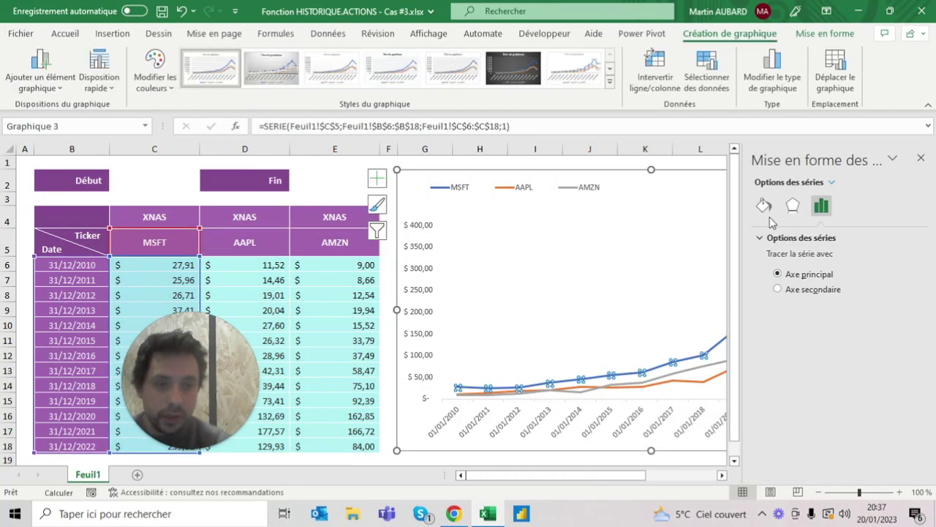
{"action": "left_click", "coordinate": [764, 205]}
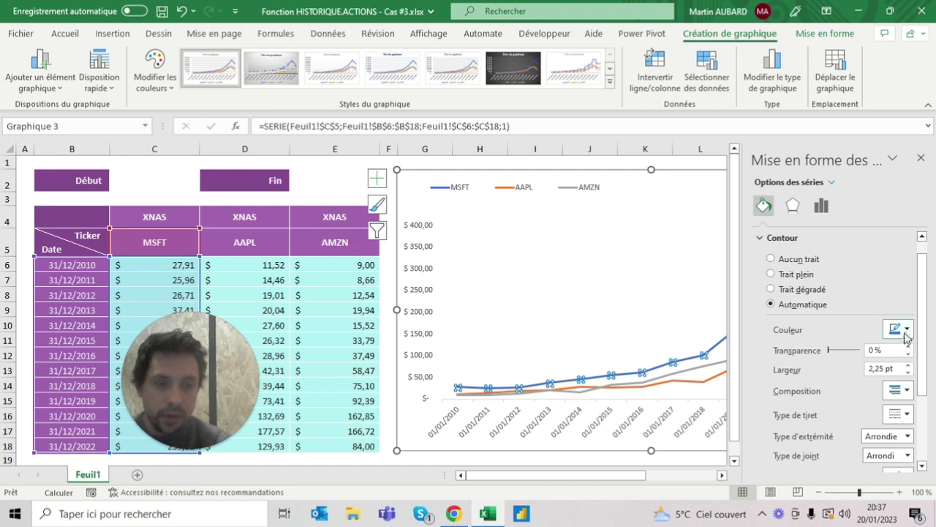
{"action": "left_click", "coordinate": [907, 331]}
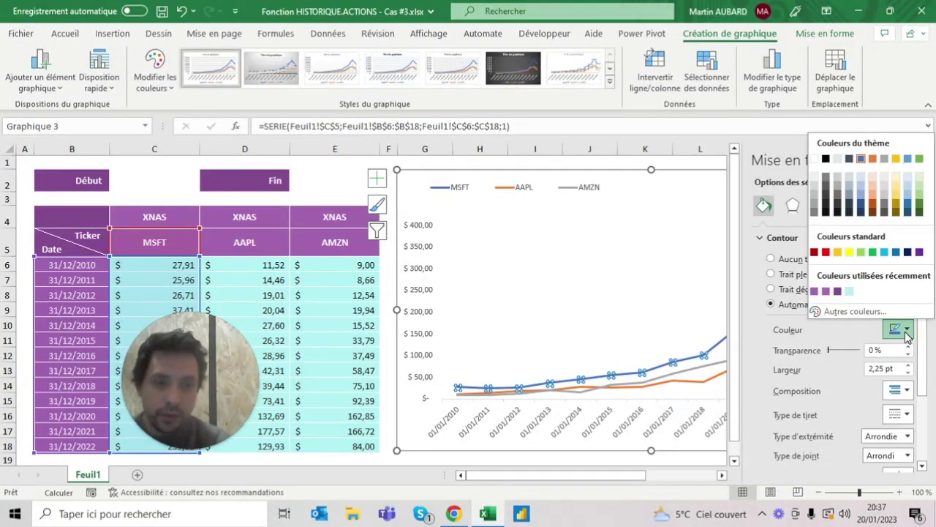
{"action": "left_click", "coordinate": [907, 331]}
{"action": "left_click", "coordinate": [907, 365]}
{"action": "left_click", "coordinate": [907, 365]}
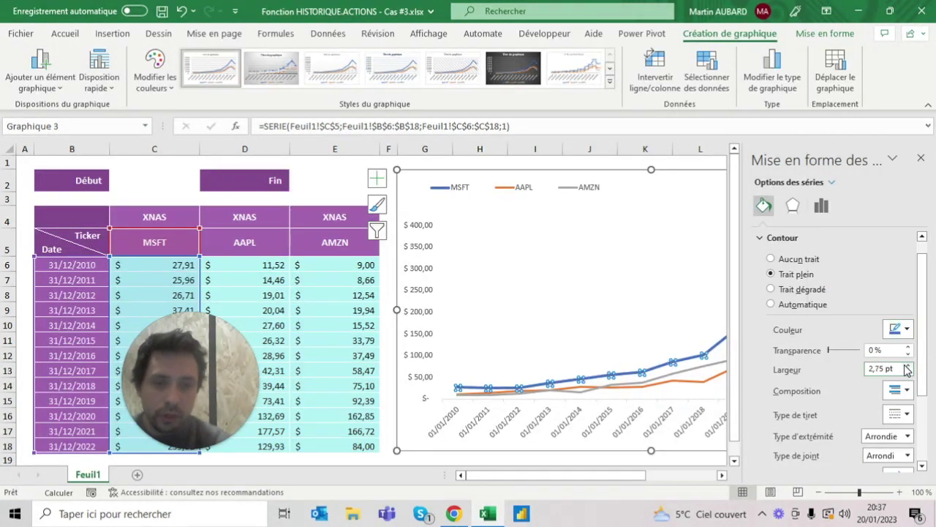
{"action": "left_click", "coordinate": [906, 365]}
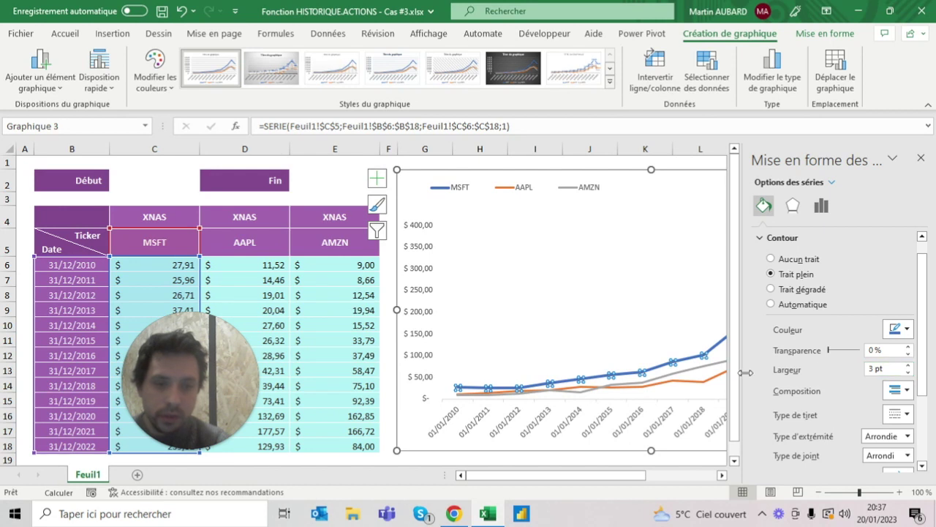
Make the AMZN line a solid 3 pt green line
{"action": "key", "text": "Down"}
{"action": "key", "text": "Down"}
{"action": "left_click", "coordinate": [907, 365]}
{"action": "left_click", "coordinate": [907, 365]}
{"action": "left_click", "coordinate": [907, 365]}
{"action": "left_click", "coordinate": [909, 331]}
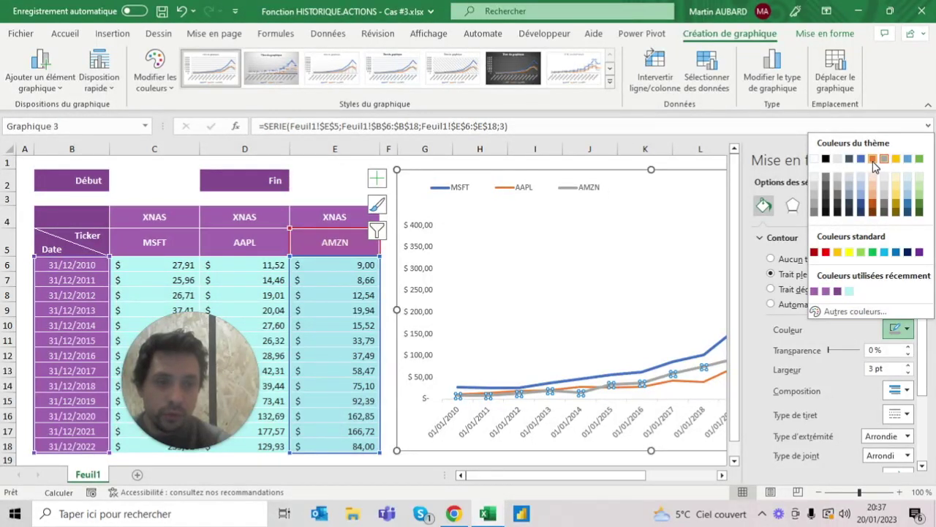
{"action": "left_click", "coordinate": [920, 158]}
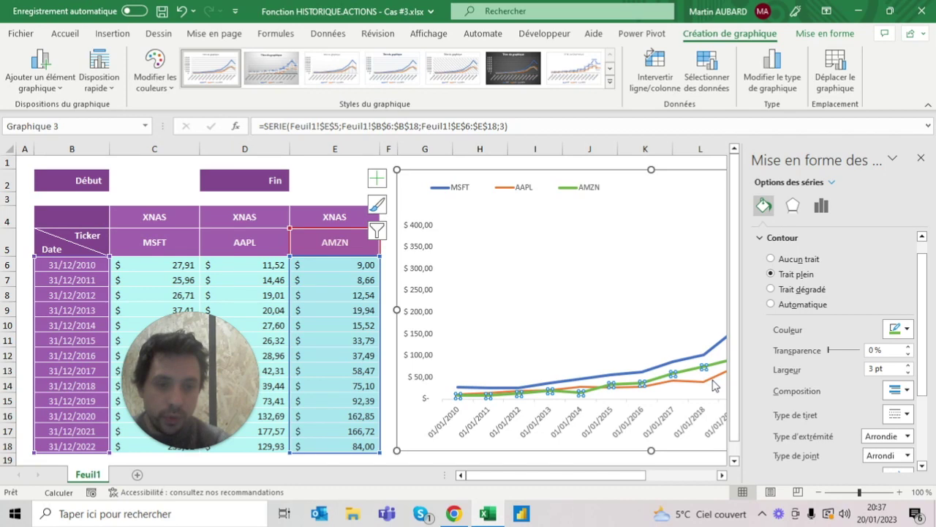
Thicken the AAPL line to 3 pt and colour it red
{"action": "left_click", "coordinate": [712, 379]}
{"action": "left_click", "coordinate": [907, 366]}
{"action": "left_click", "coordinate": [908, 366]}
{"action": "left_click", "coordinate": [907, 366]}
{"action": "left_click", "coordinate": [906, 328]}
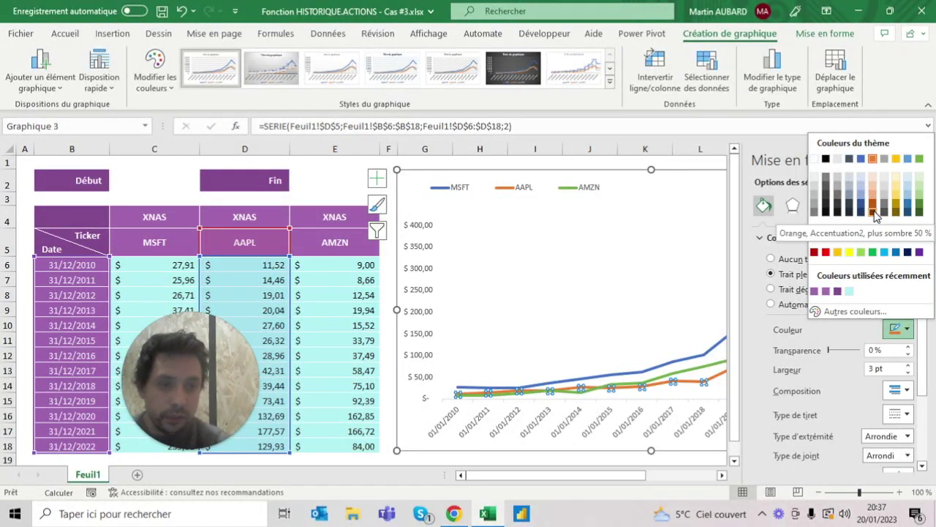
{"action": "left_click", "coordinate": [825, 252]}
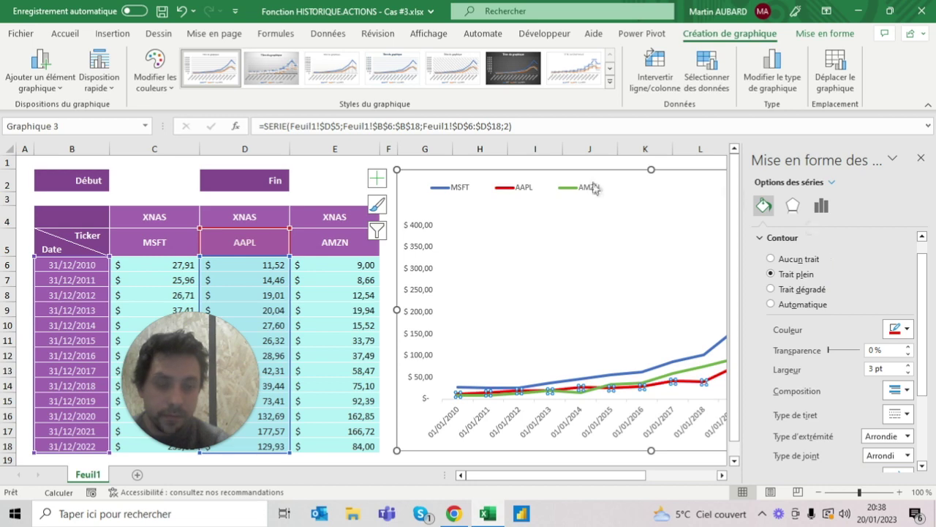
{"action": "left_click", "coordinate": [334, 180]}
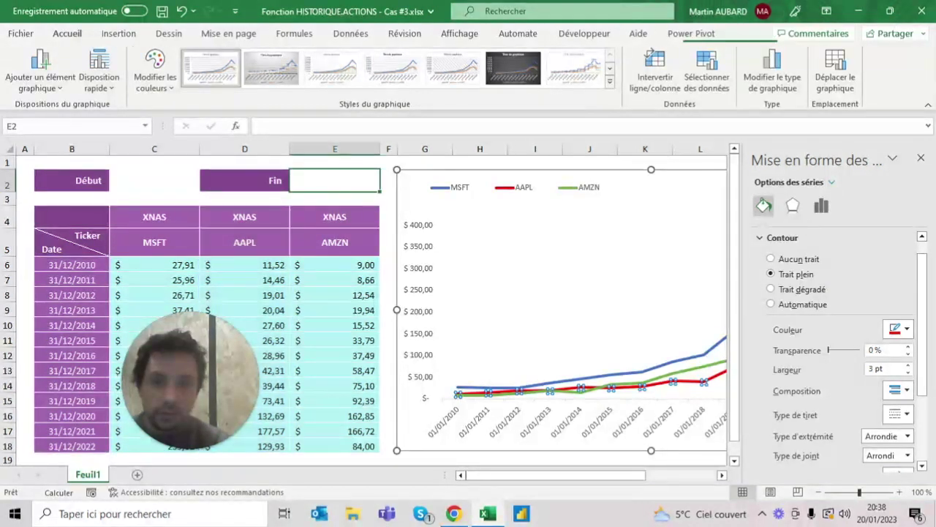
{"action": "left_click", "coordinate": [921, 159]}
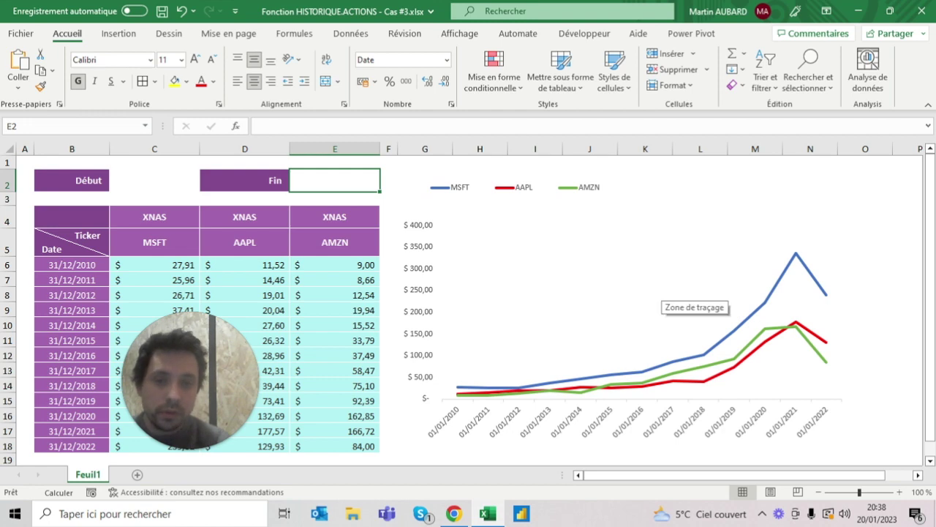
Turn on smoothed lines for the MSFT, AMZN and AAPL series, then close the formatting pane
{"action": "left_click", "coordinate": [759, 311]}
{"action": "double_click", "coordinate": [761, 313]}
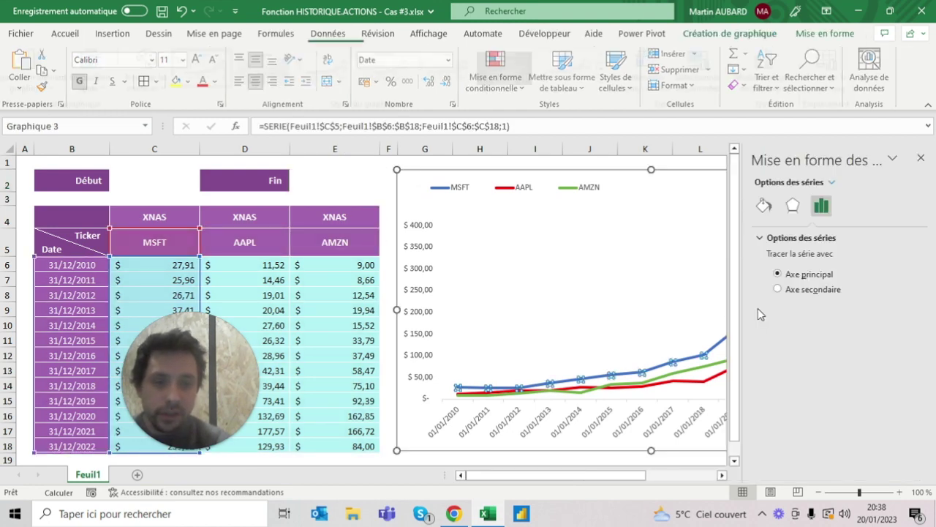
{"action": "left_click", "coordinate": [763, 206]}
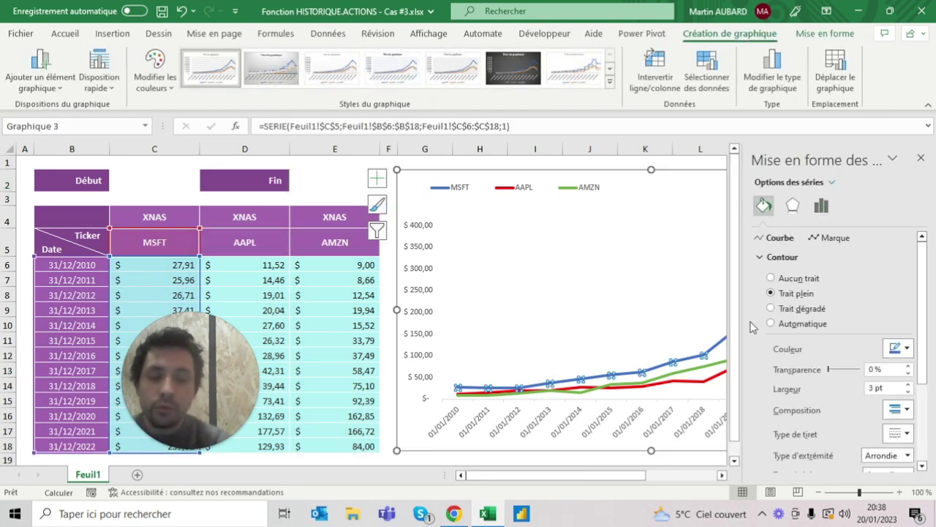
{"action": "mouse_move", "coordinate": [610, 376]}
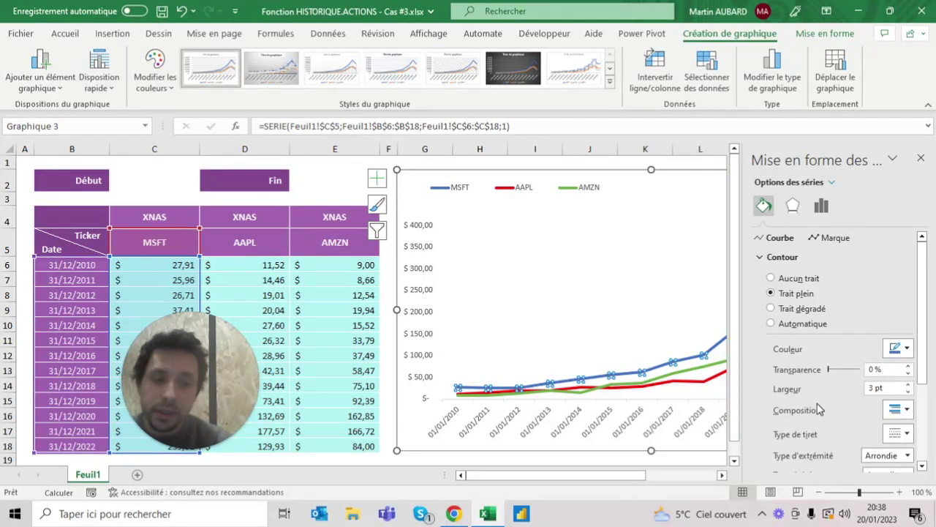
{"action": "scroll", "coordinate": [818, 409], "scroll_direction": "down", "scroll_amount": 3}
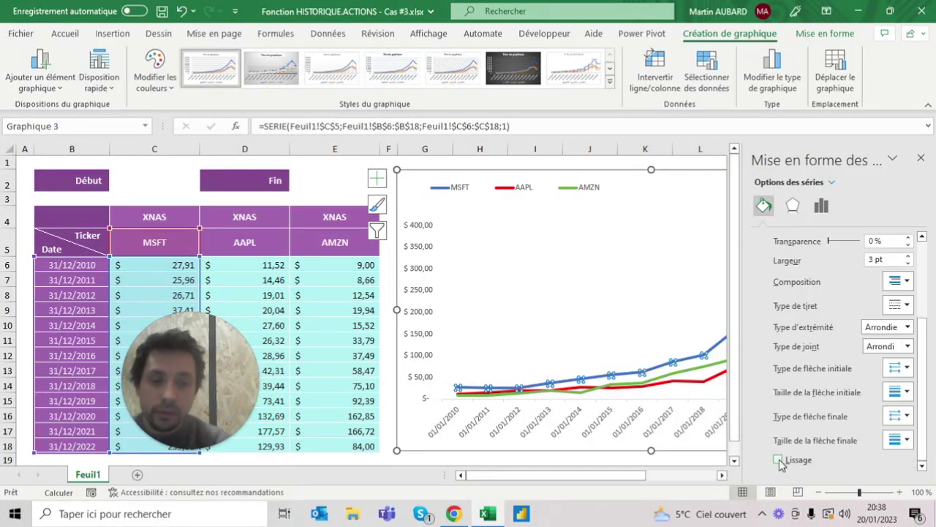
{"action": "left_click", "coordinate": [779, 460]}
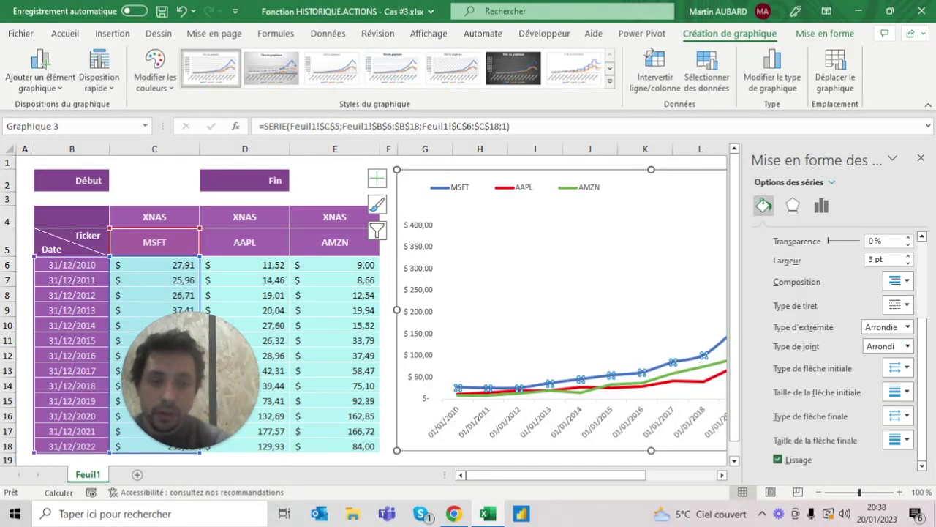
{"action": "left_click", "coordinate": [701, 369]}
{"action": "left_click", "coordinate": [778, 464]}
{"action": "left_click", "coordinate": [710, 379]}
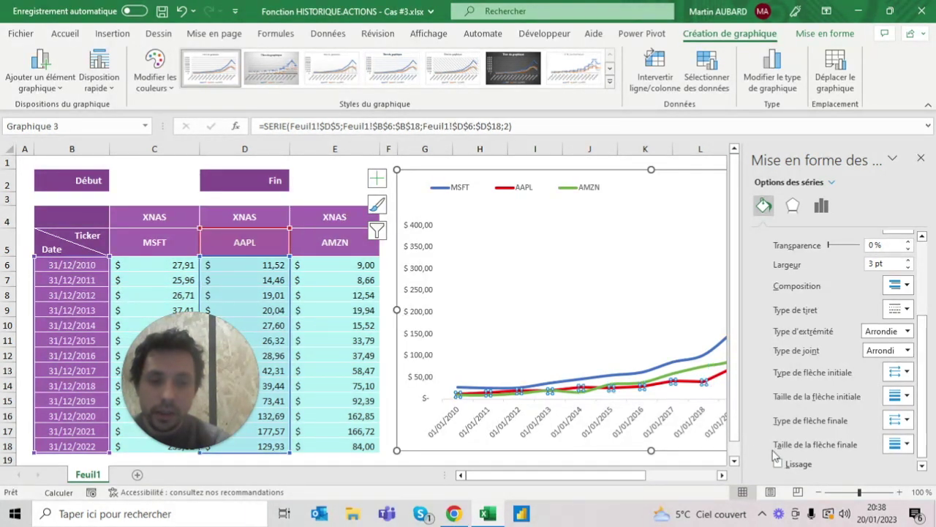
{"action": "left_click", "coordinate": [779, 463]}
{"action": "left_click", "coordinate": [921, 158]}
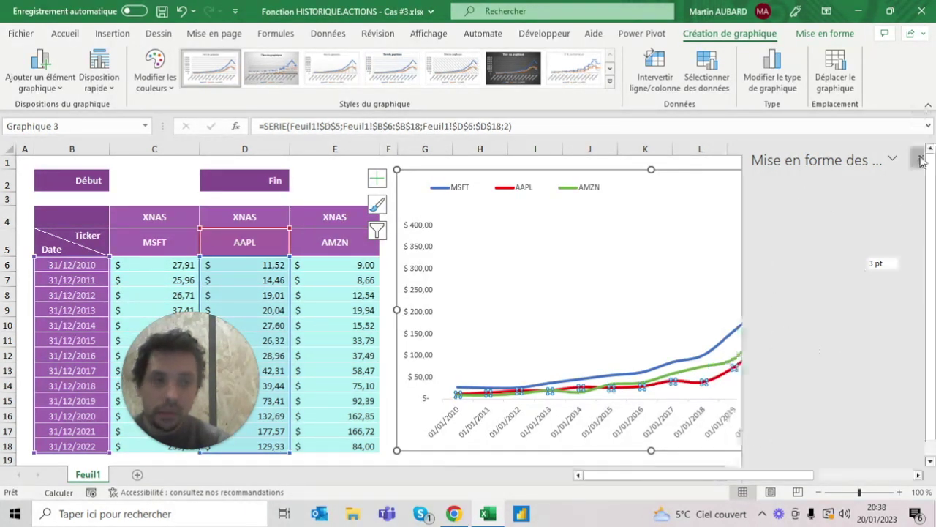
{"action": "left_click", "coordinate": [335, 180]}
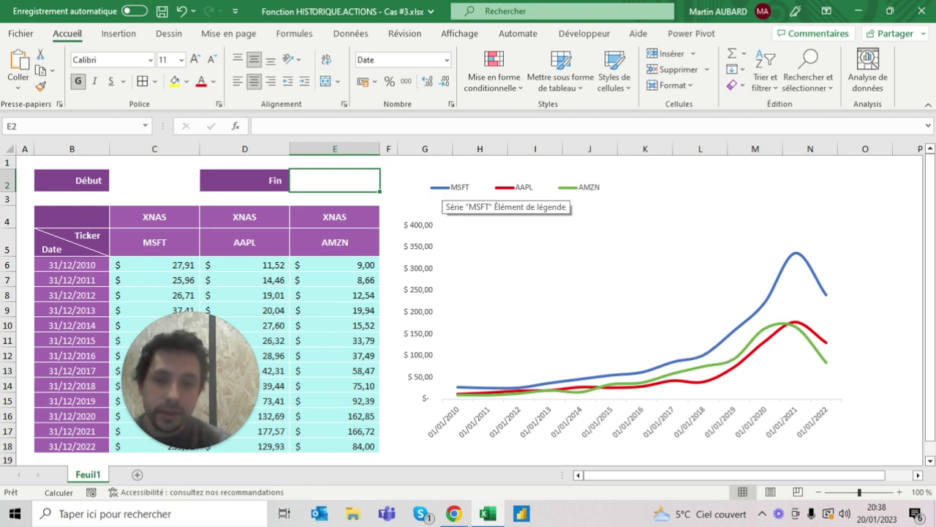
Enter GOOG as the first ticker in C5
{"action": "left_click", "coordinate": [154, 243]}
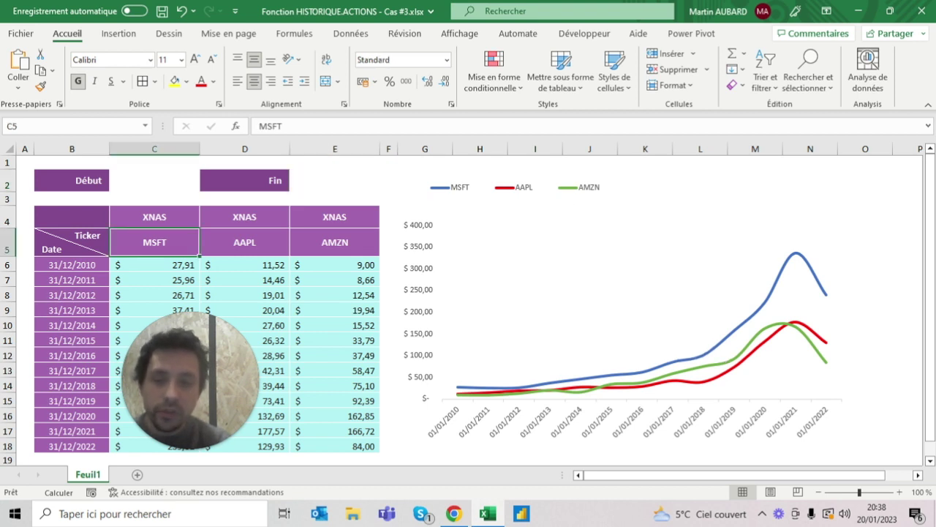
{"action": "type", "text": "GOOG"}
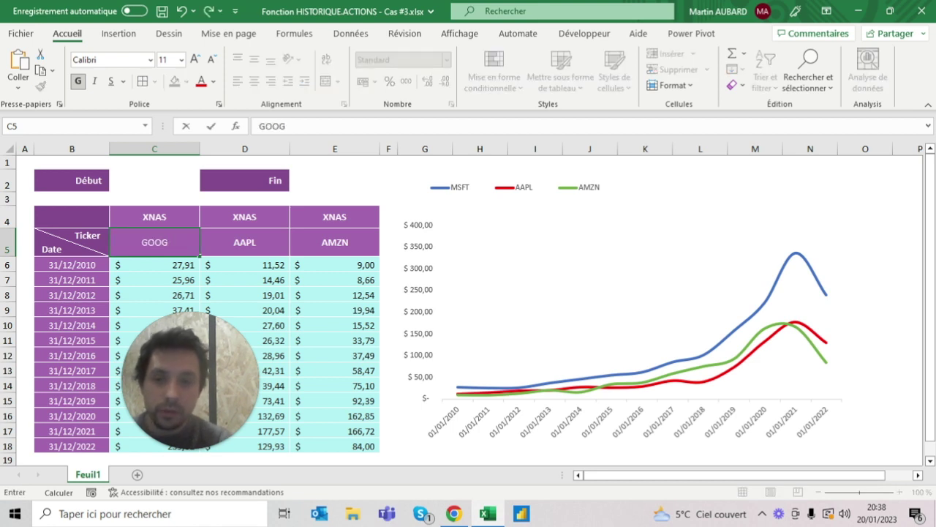
{"action": "key", "text": "Return"}
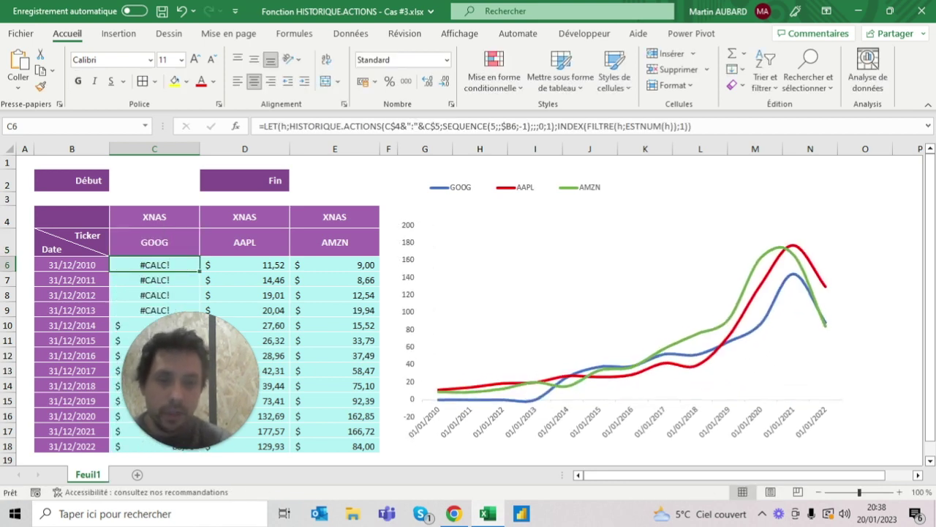
Inspect the 2010–2013 date and GOOG price formulas showing #CALC!
{"action": "left_click", "coordinate": [154, 242]}
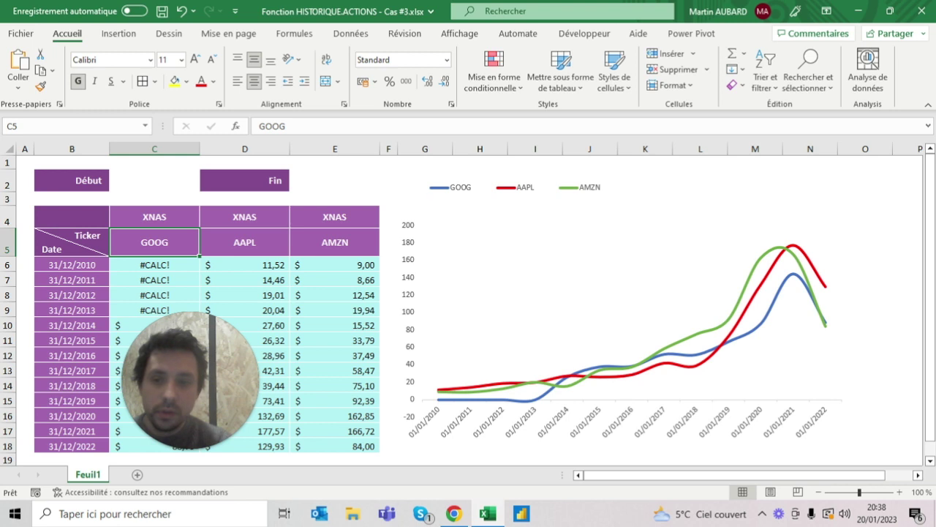
{"action": "left_click", "coordinate": [154, 264]}
{"action": "left_click", "coordinate": [72, 264]}
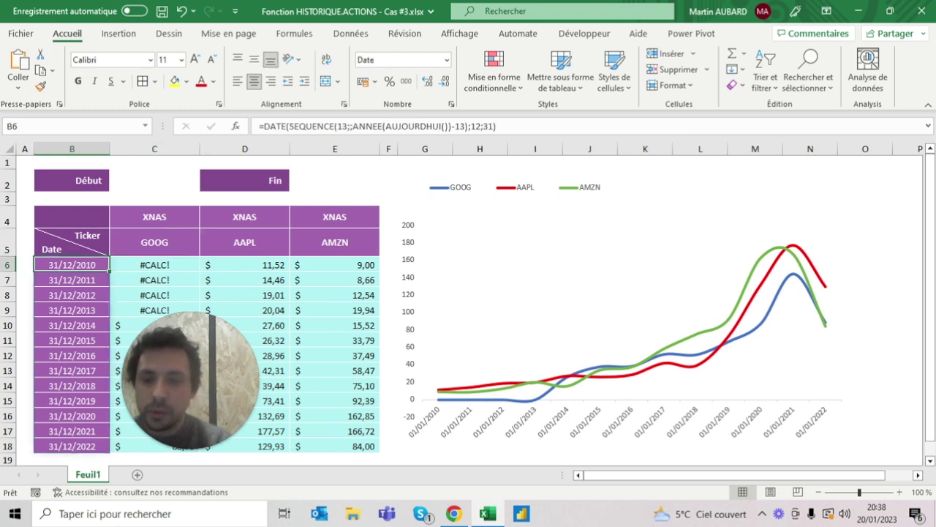
{"action": "left_click", "coordinate": [154, 264]}
{"action": "key", "text": "Down"}
{"action": "key", "text": "Down"}
{"action": "key", "text": "Down"}
{"action": "key", "text": "Down"}
{"action": "key", "text": "Up"}
{"action": "key", "text": "Up"}
{"action": "key", "text": "Up"}
{"action": "key", "text": "Up"}
{"action": "key", "text": "Down"}
{"action": "key", "text": "Down"}
{"action": "key", "text": "Down"}
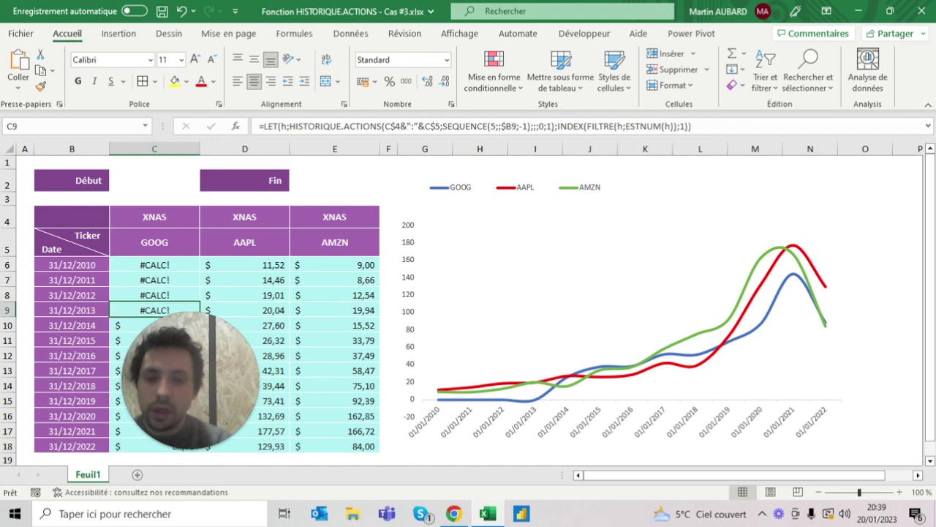
{"action": "key", "text": "Down"}
{"action": "key", "text": "Up"}
{"action": "key", "text": "Up"}
{"action": "key", "text": "Up"}
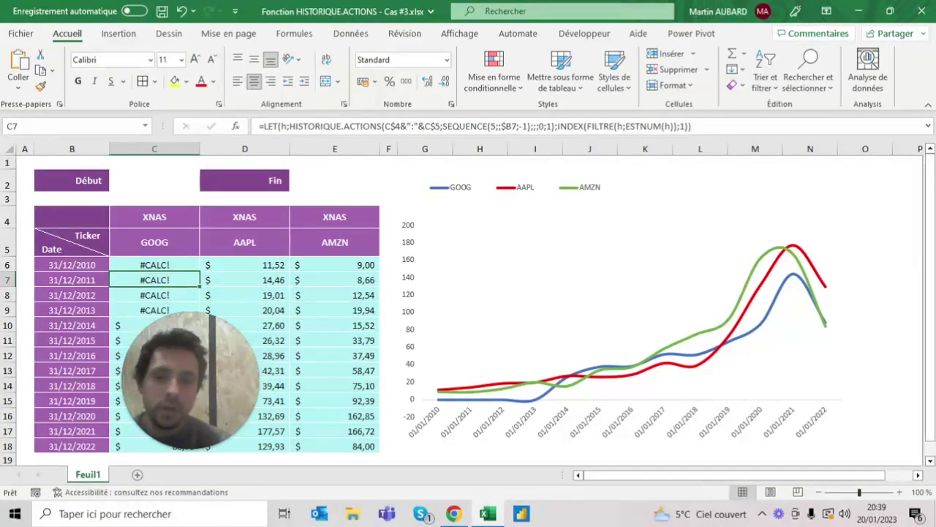
{"action": "key", "text": "Up"}
{"action": "key", "text": "Up"}
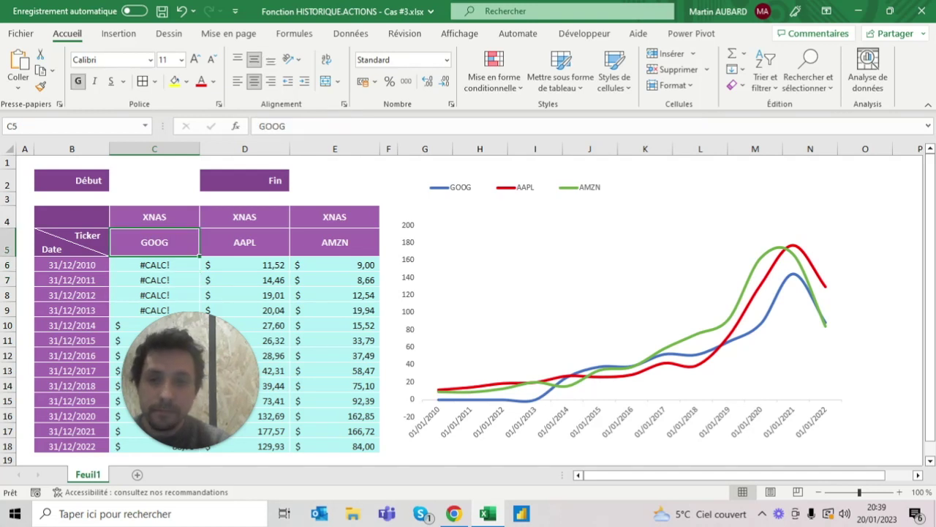
Replace the first ticker GOOG with AMZN
{"action": "key", "text": "Right"}
{"action": "key", "text": "Left"}
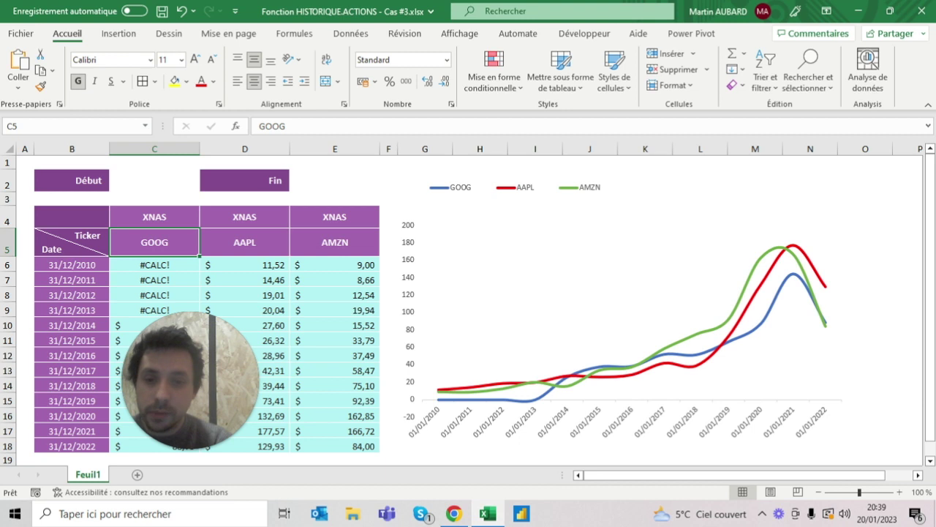
{"action": "type", "text": "AMZN"}
{"action": "key", "text": "Tab"}
Enter MSFT as the second ticker and AAPL as the third
{"action": "type", "text": "AAPL"}
{"action": "key", "text": "ctrl+Return"}
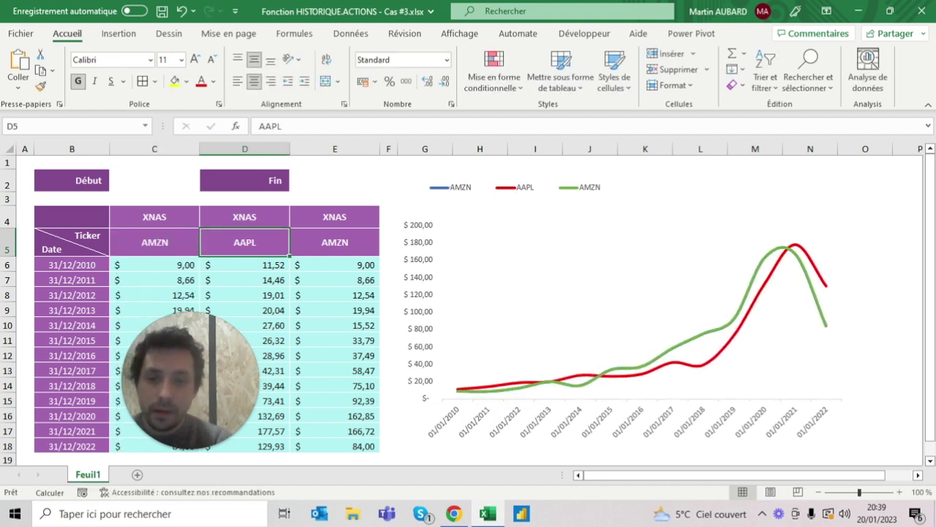
{"action": "type", "text": "MSFT"}
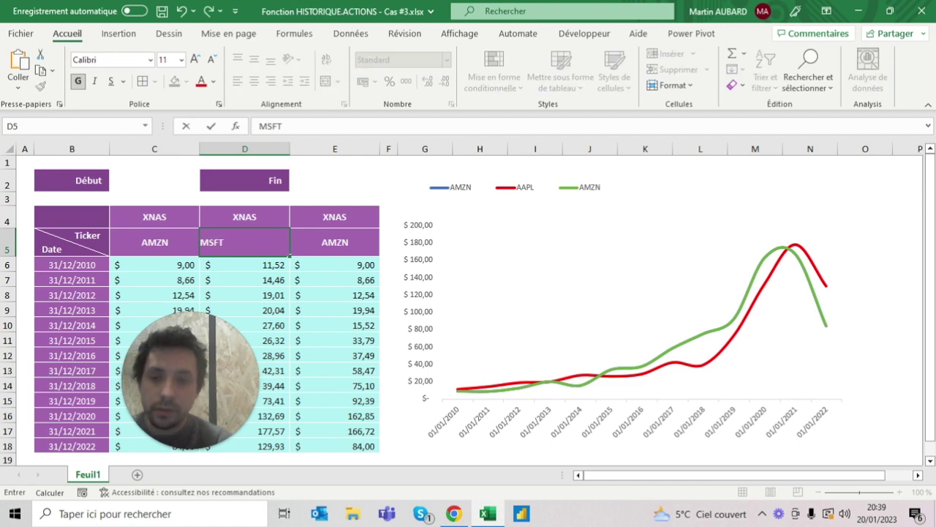
{"action": "key", "text": "Tab"}
{"action": "type", "text": "AAP"}
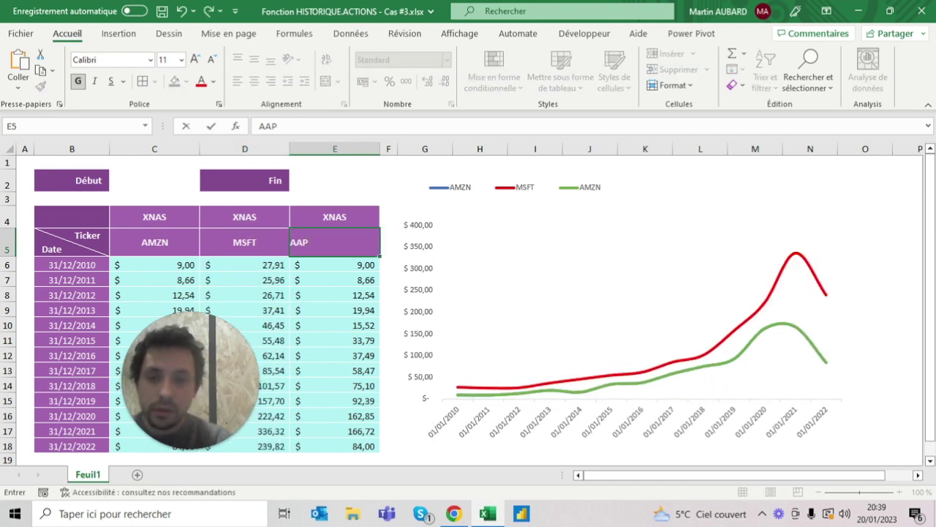
{"action": "left_click", "coordinate": [155, 265]}
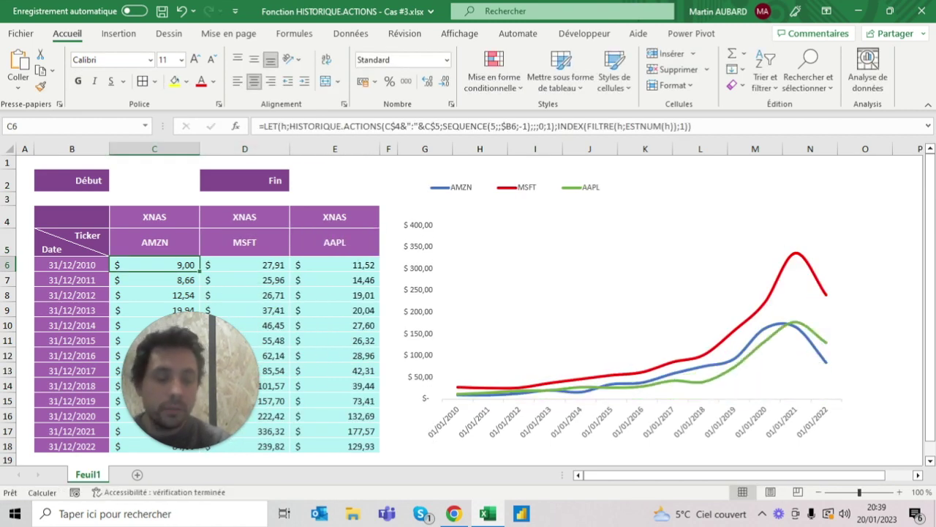
Clear and re-enter AAPL as the third ticker, then check the chart's source data
{"action": "left_click", "coordinate": [342, 235]}
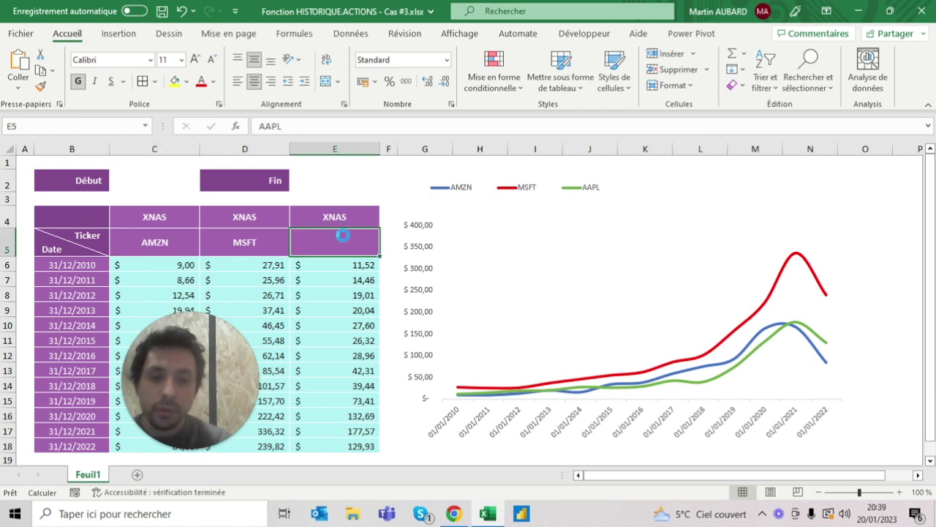
{"action": "key", "text": "Delete"}
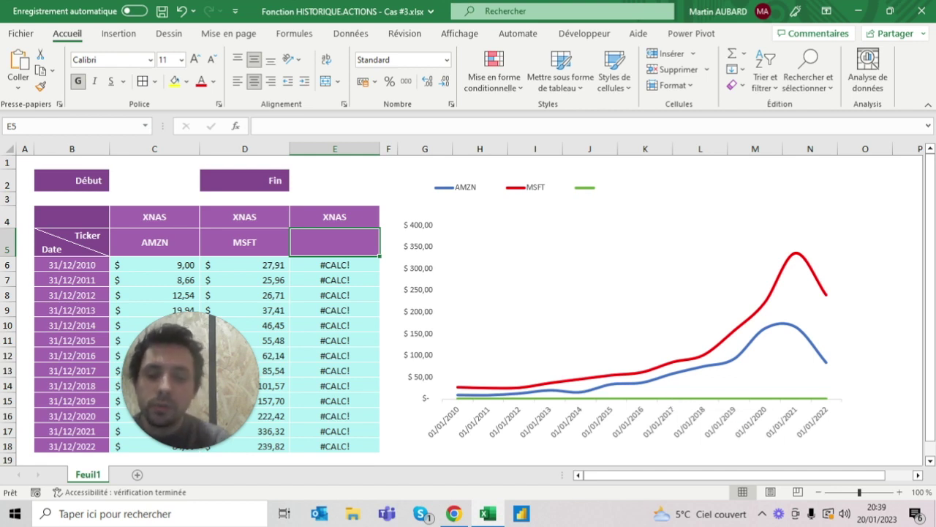
{"action": "type", "text": "AAPL"}
{"action": "key", "text": "Return"}
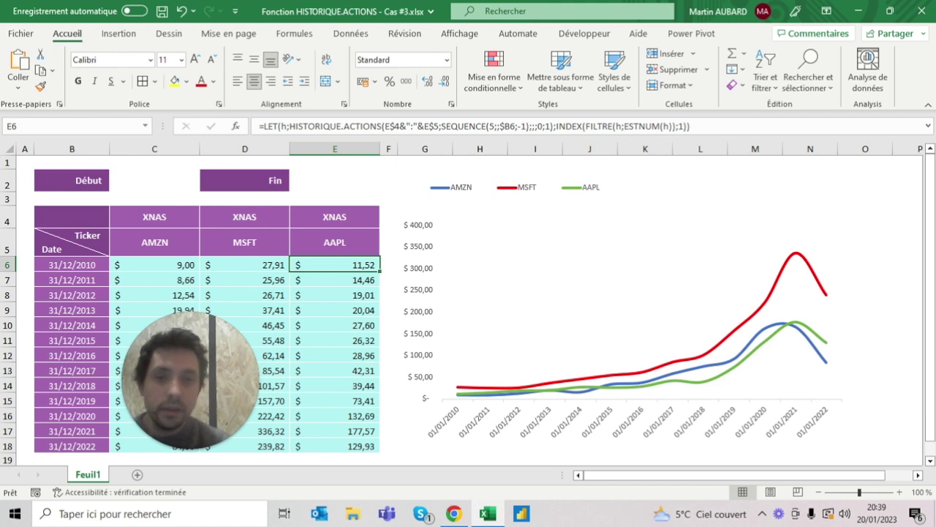
{"action": "left_click", "coordinate": [429, 237]}
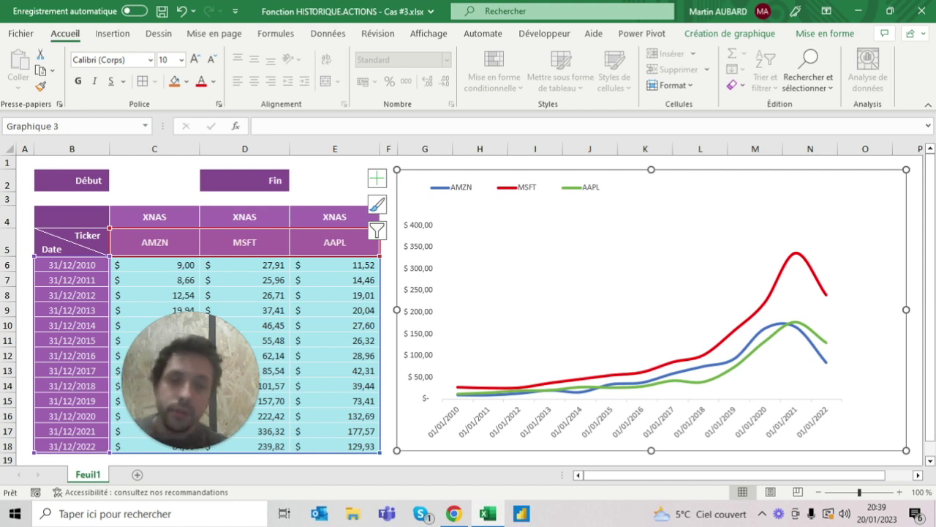
{"action": "left_click", "coordinate": [155, 265]}
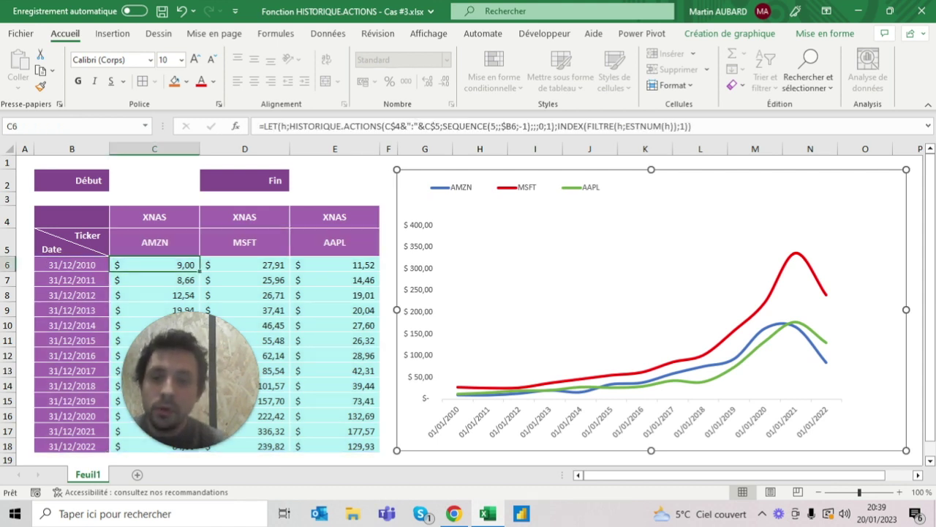
{"action": "key", "text": "Left"}
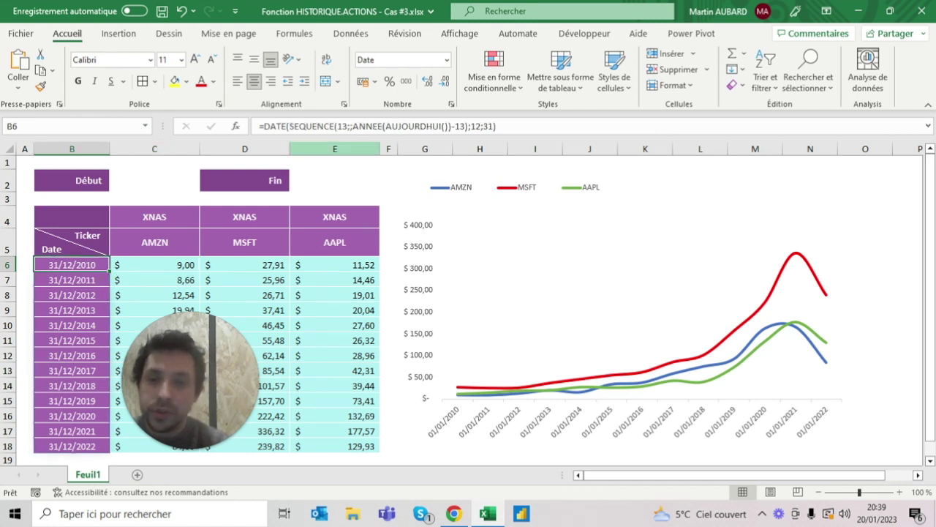
{"action": "key", "text": "Right"}
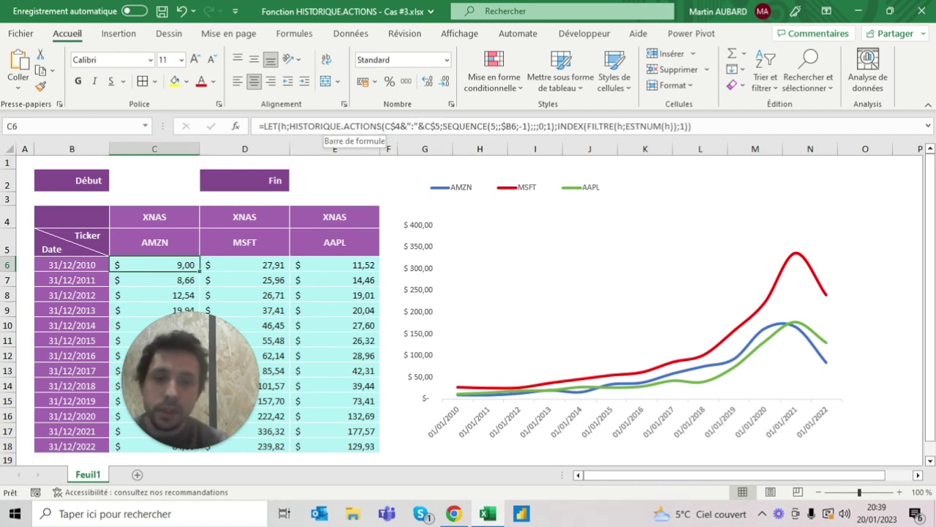
{"action": "left_click", "coordinate": [380, 126]}
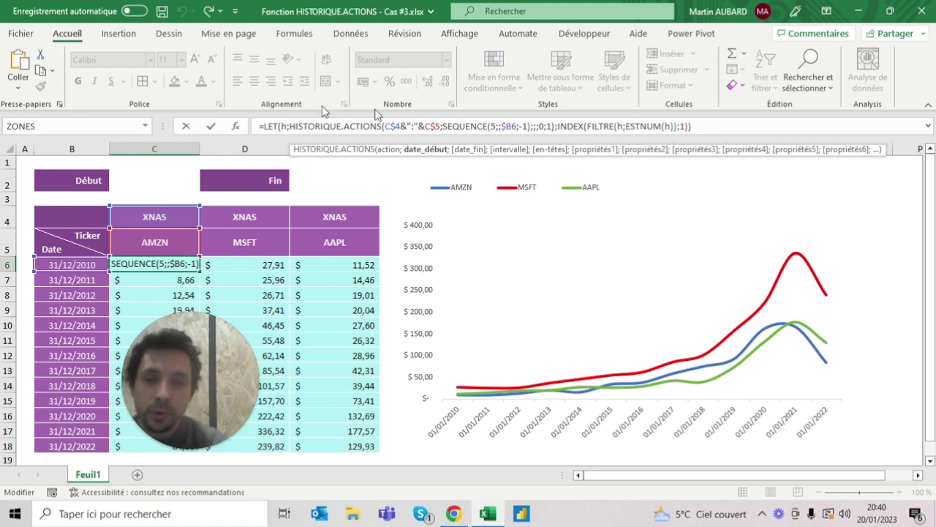
{"action": "left_click", "coordinate": [286, 126]}
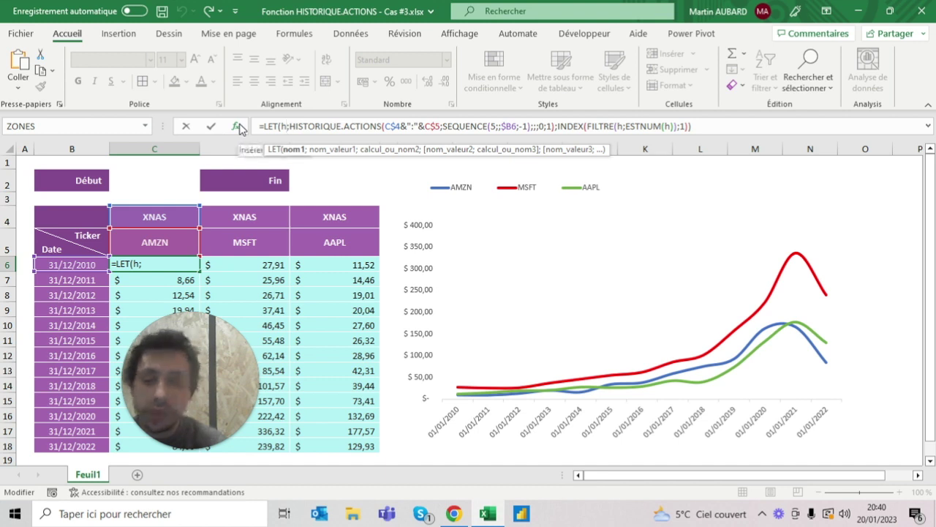
{"action": "key", "text": "ctrl+Return"}
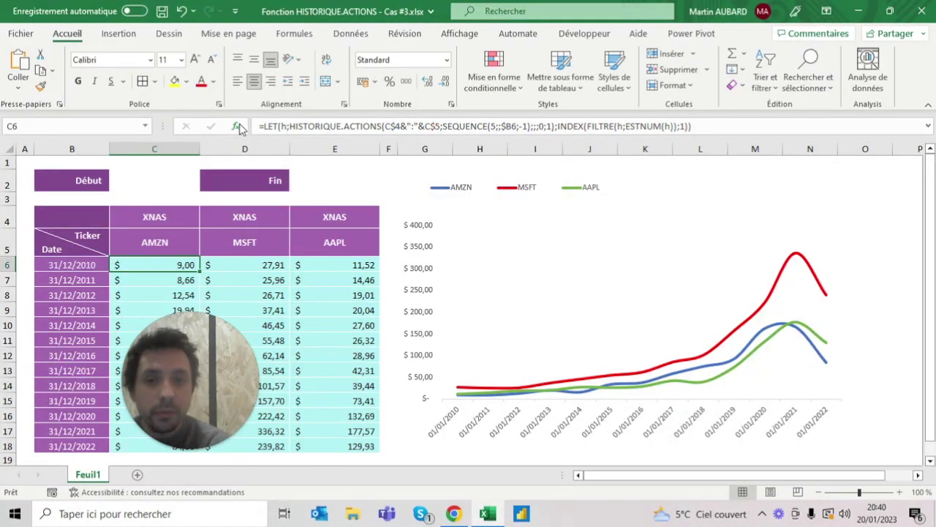